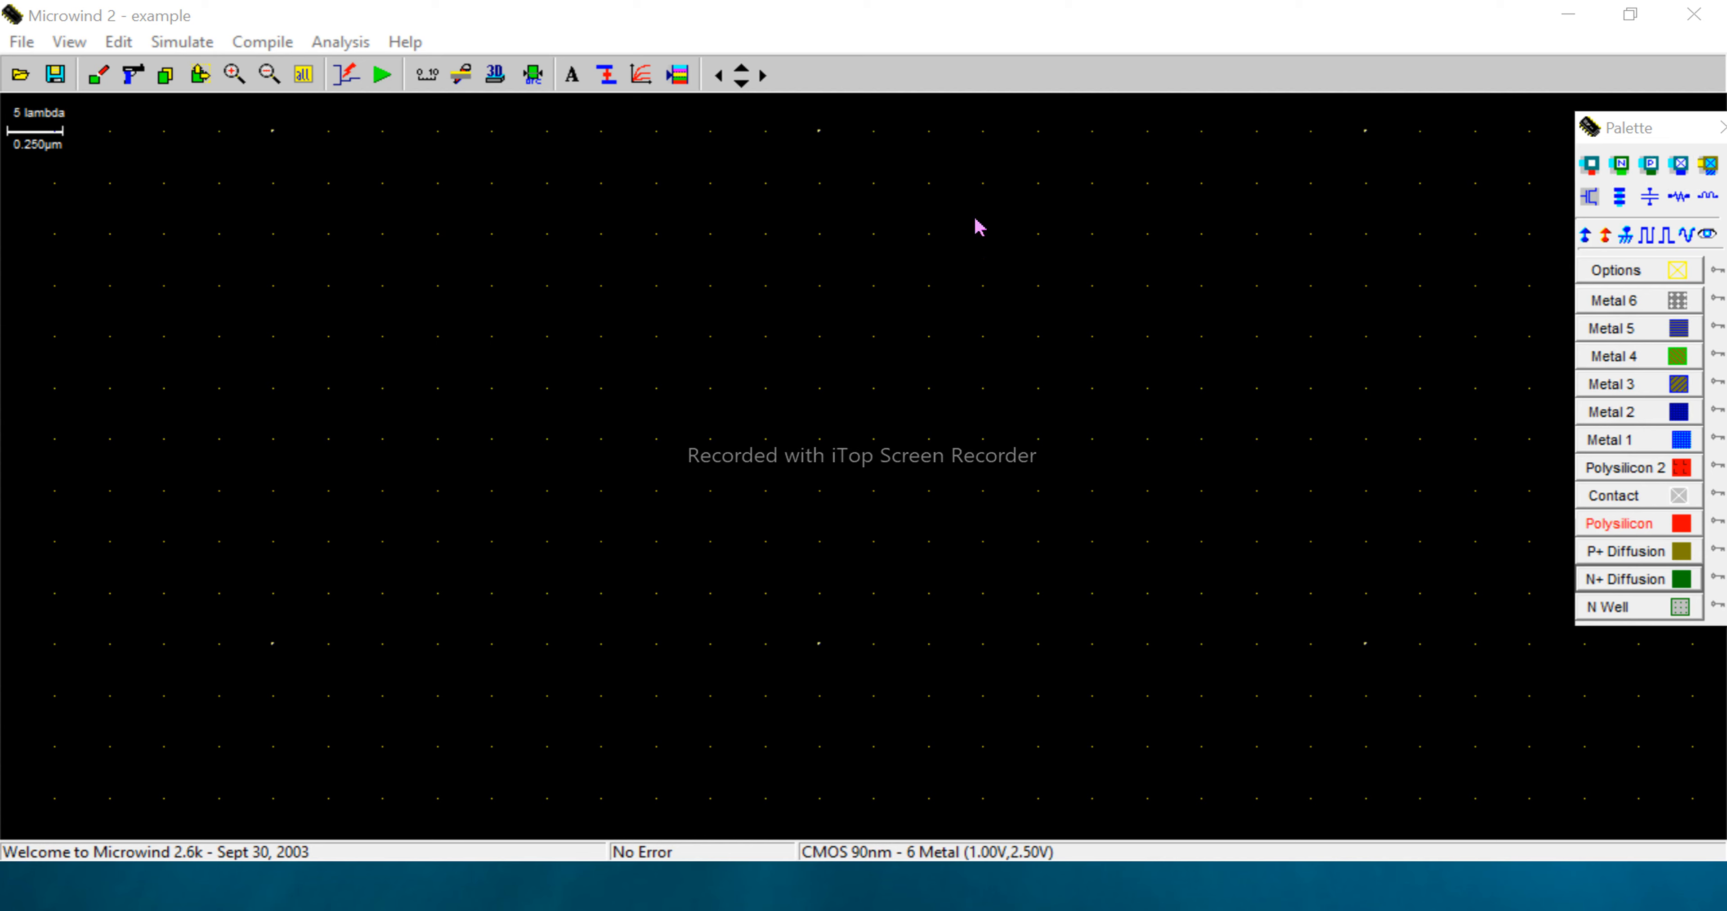
- Draw a P+ diffusion box of about 75 x 20 lambda and an N+ diffusion box of about 75 x 21 lambda aligned below it
{"action": "left_click", "coordinate": [1606, 552]}
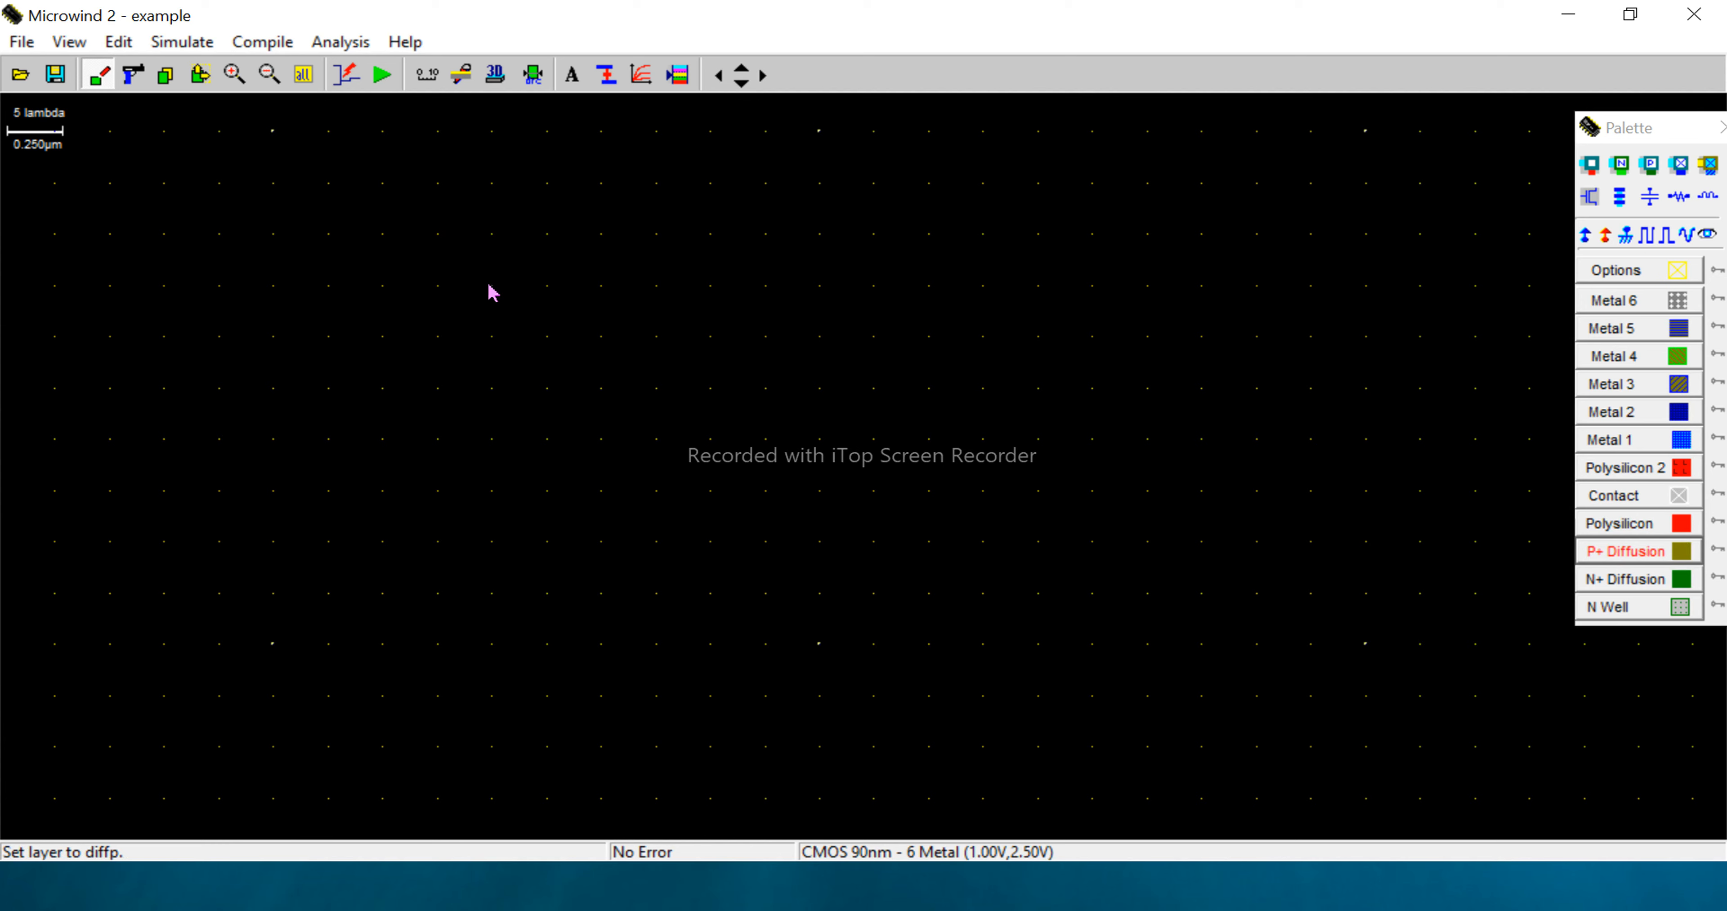
{"action": "left_click_drag", "start_coordinate": [489, 287], "coordinate": [1316, 503]}
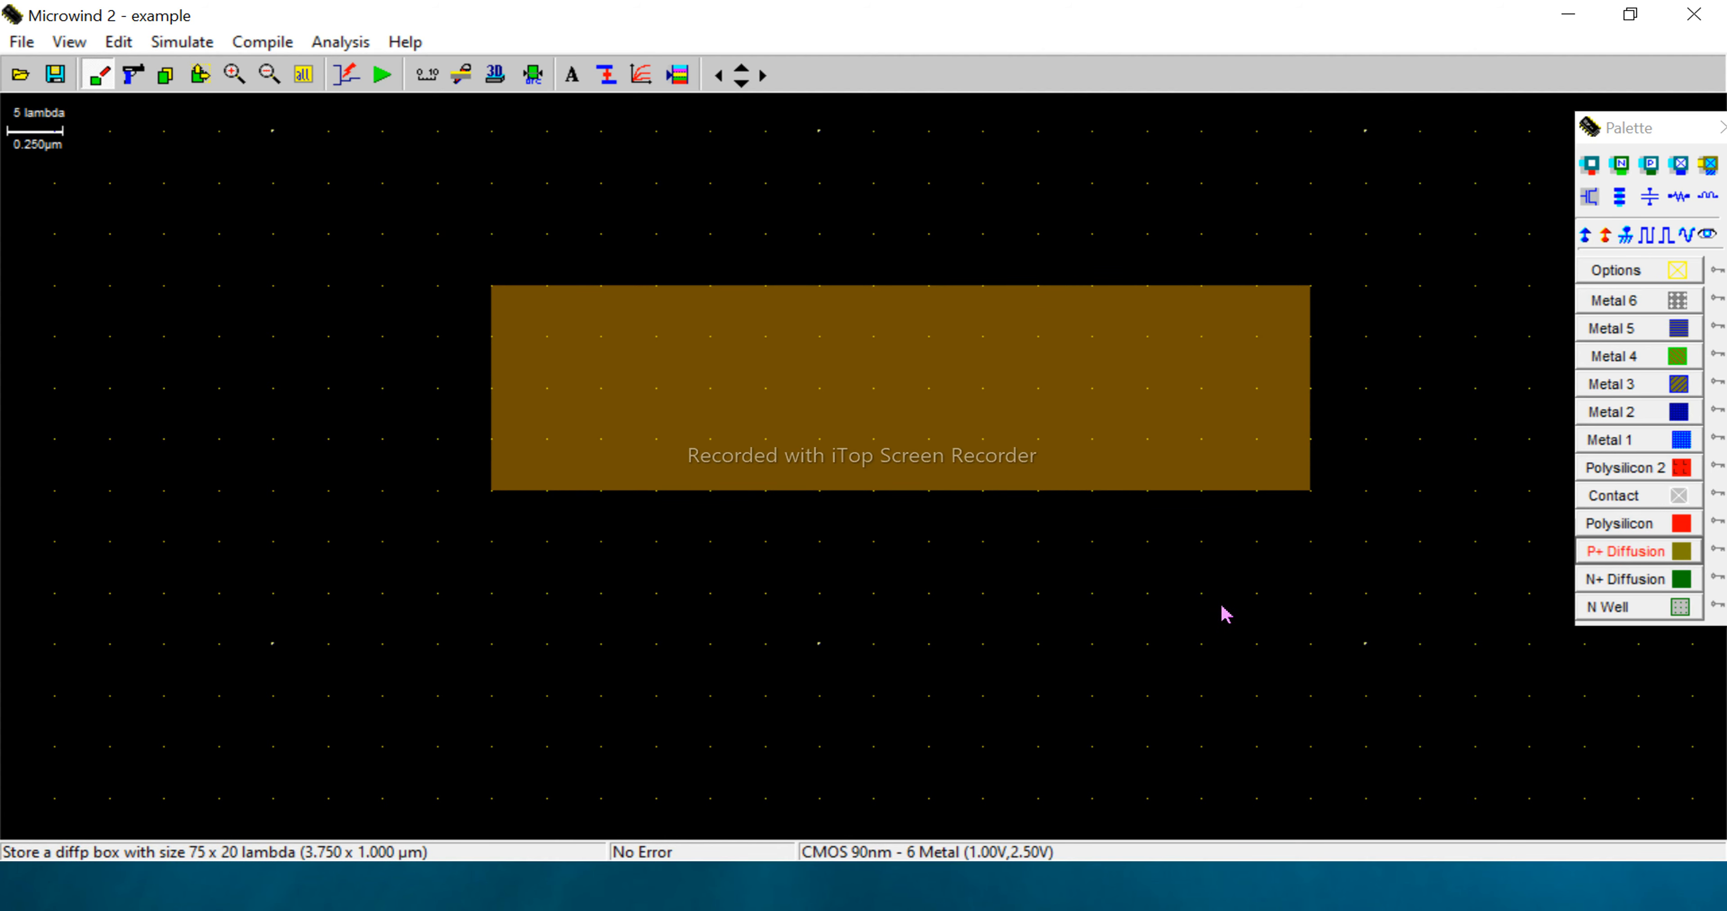
{"action": "key", "text": "ctrl+z"}
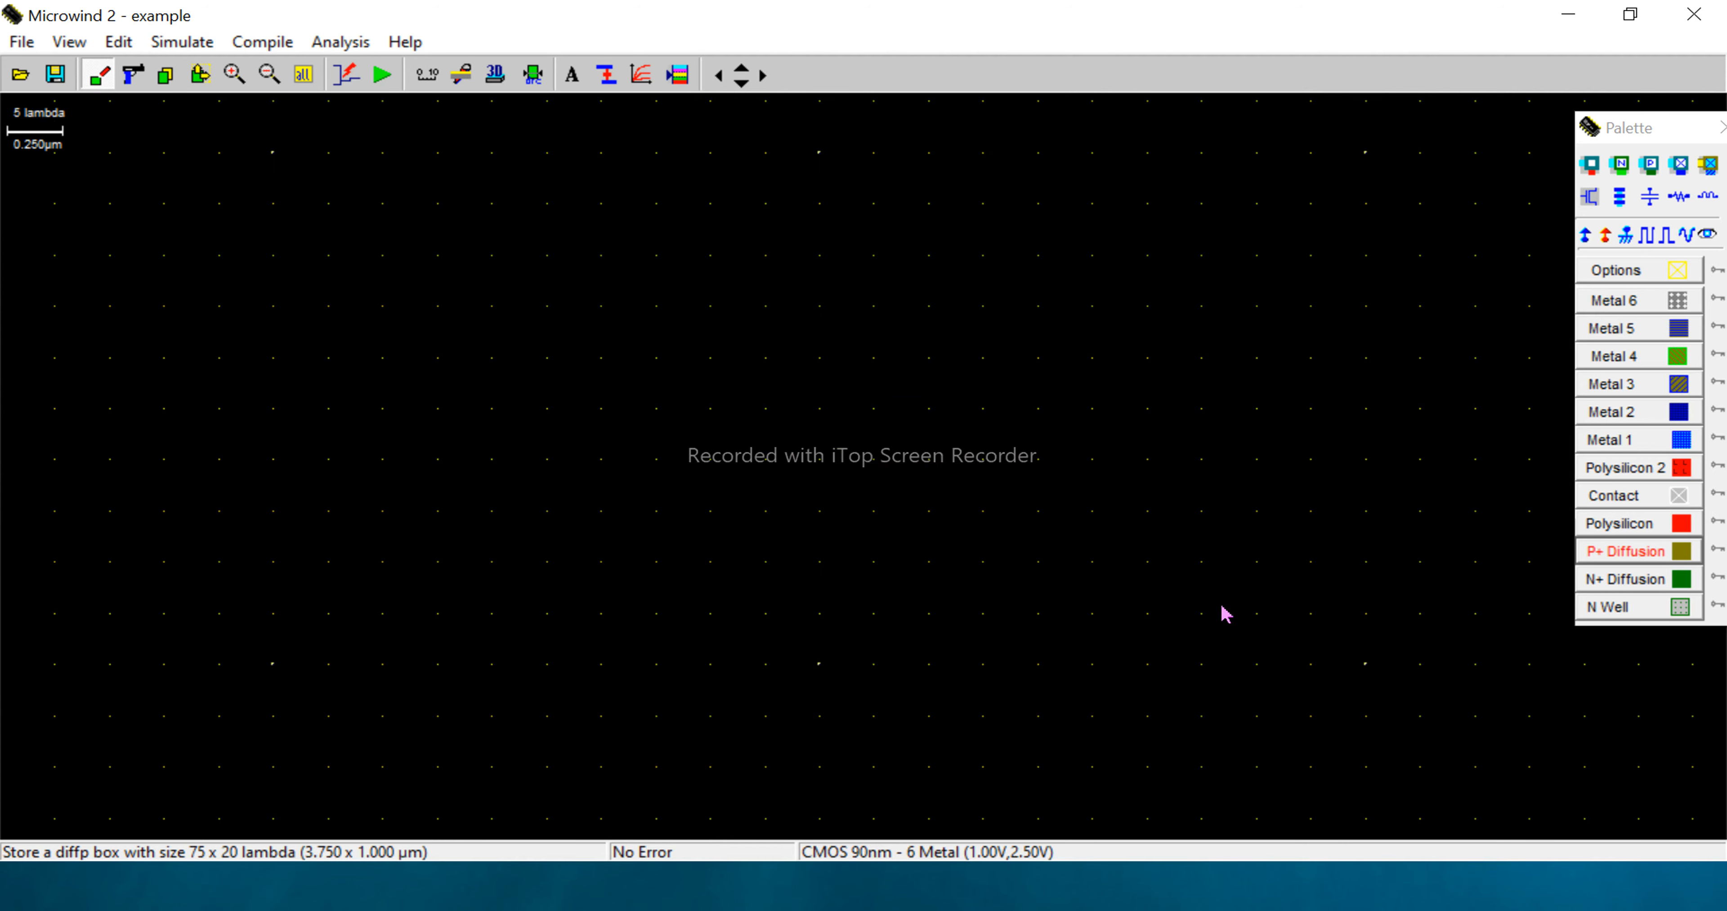
{"action": "key", "text": "Up"}
{"action": "key", "text": "Up"}
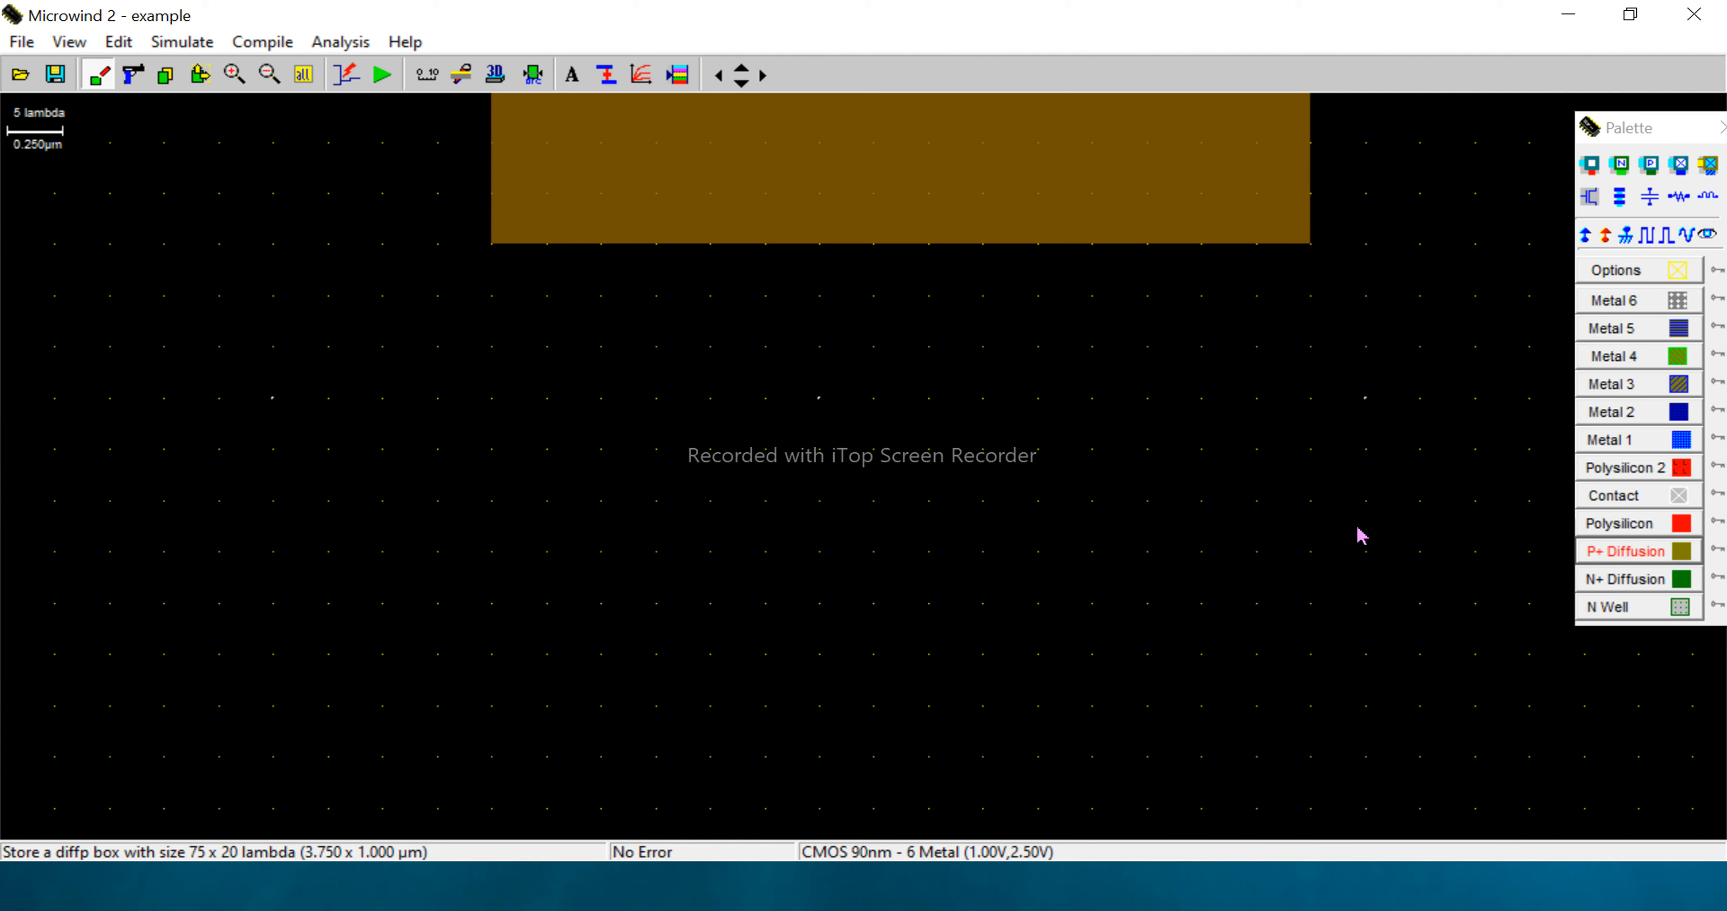
{"action": "left_click", "coordinate": [1617, 582]}
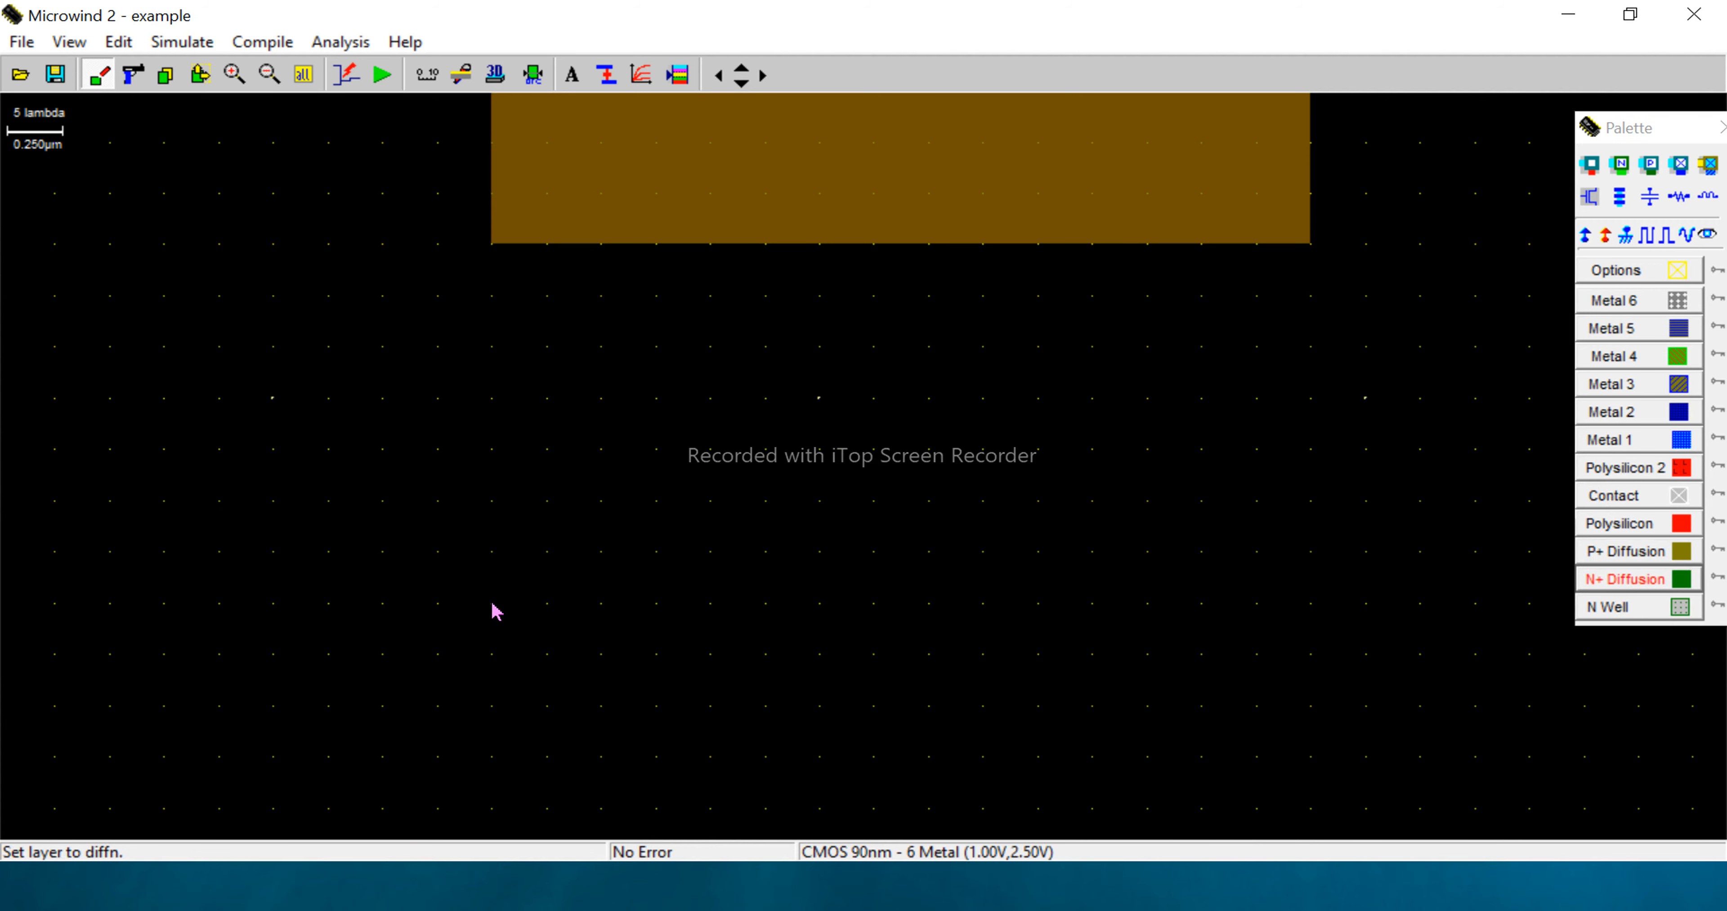
{"action": "left_click_drag", "start_coordinate": [494, 611], "coordinate": [1315, 825]}
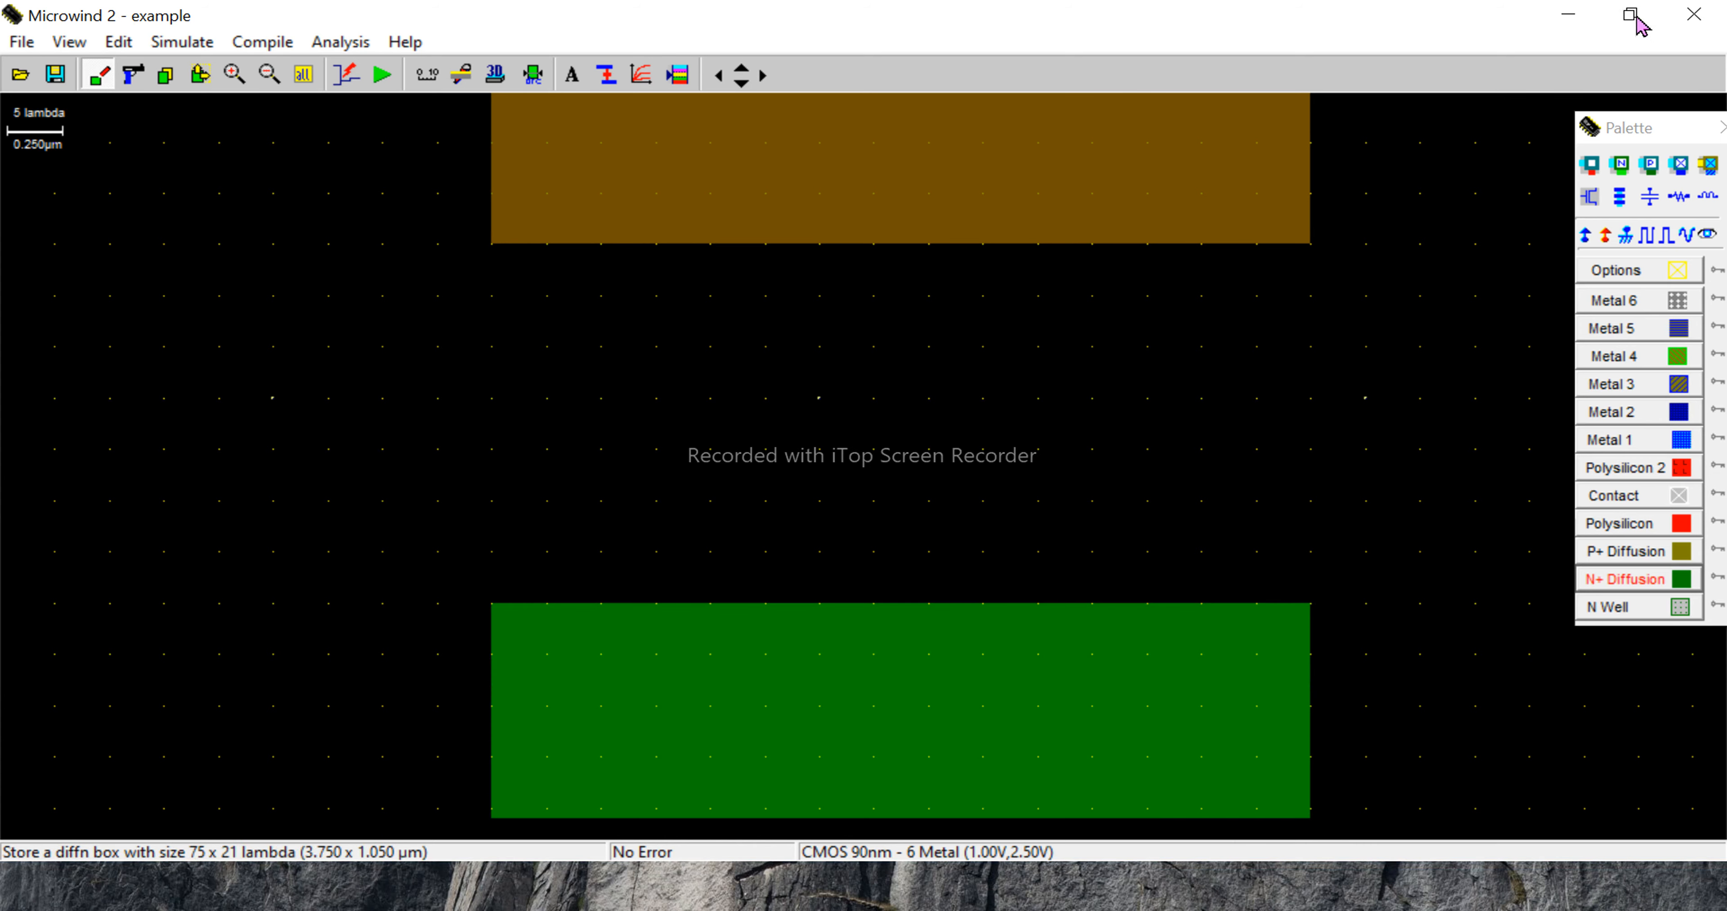
- Draw a Metal 1 box of about 15 x 34 lambda over the P+ diffusion's left end, extending upward, and place a P+diff/Metal1 contact on the overlap
{"action": "scroll", "coordinate": [1337, 347], "scroll_direction": "up", "scroll_amount": 2}
{"action": "scroll", "coordinate": [1337, 347], "scroll_direction": "up", "scroll_amount": 2}
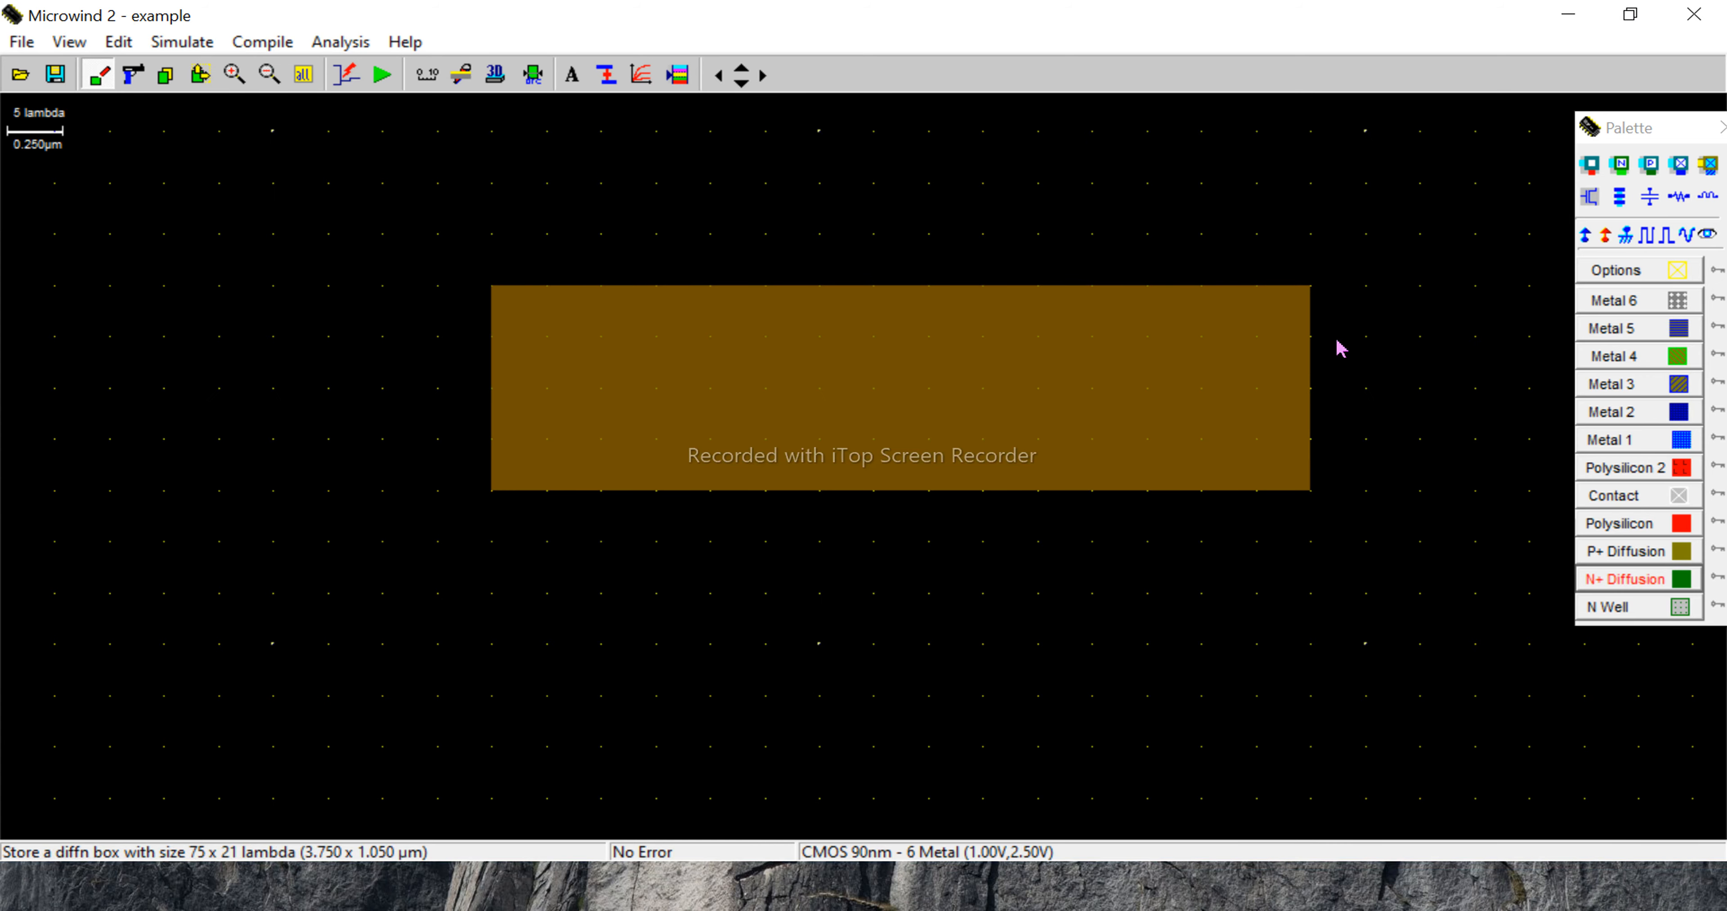
{"action": "scroll", "coordinate": [1339, 347], "scroll_direction": "down", "scroll_amount": 4}
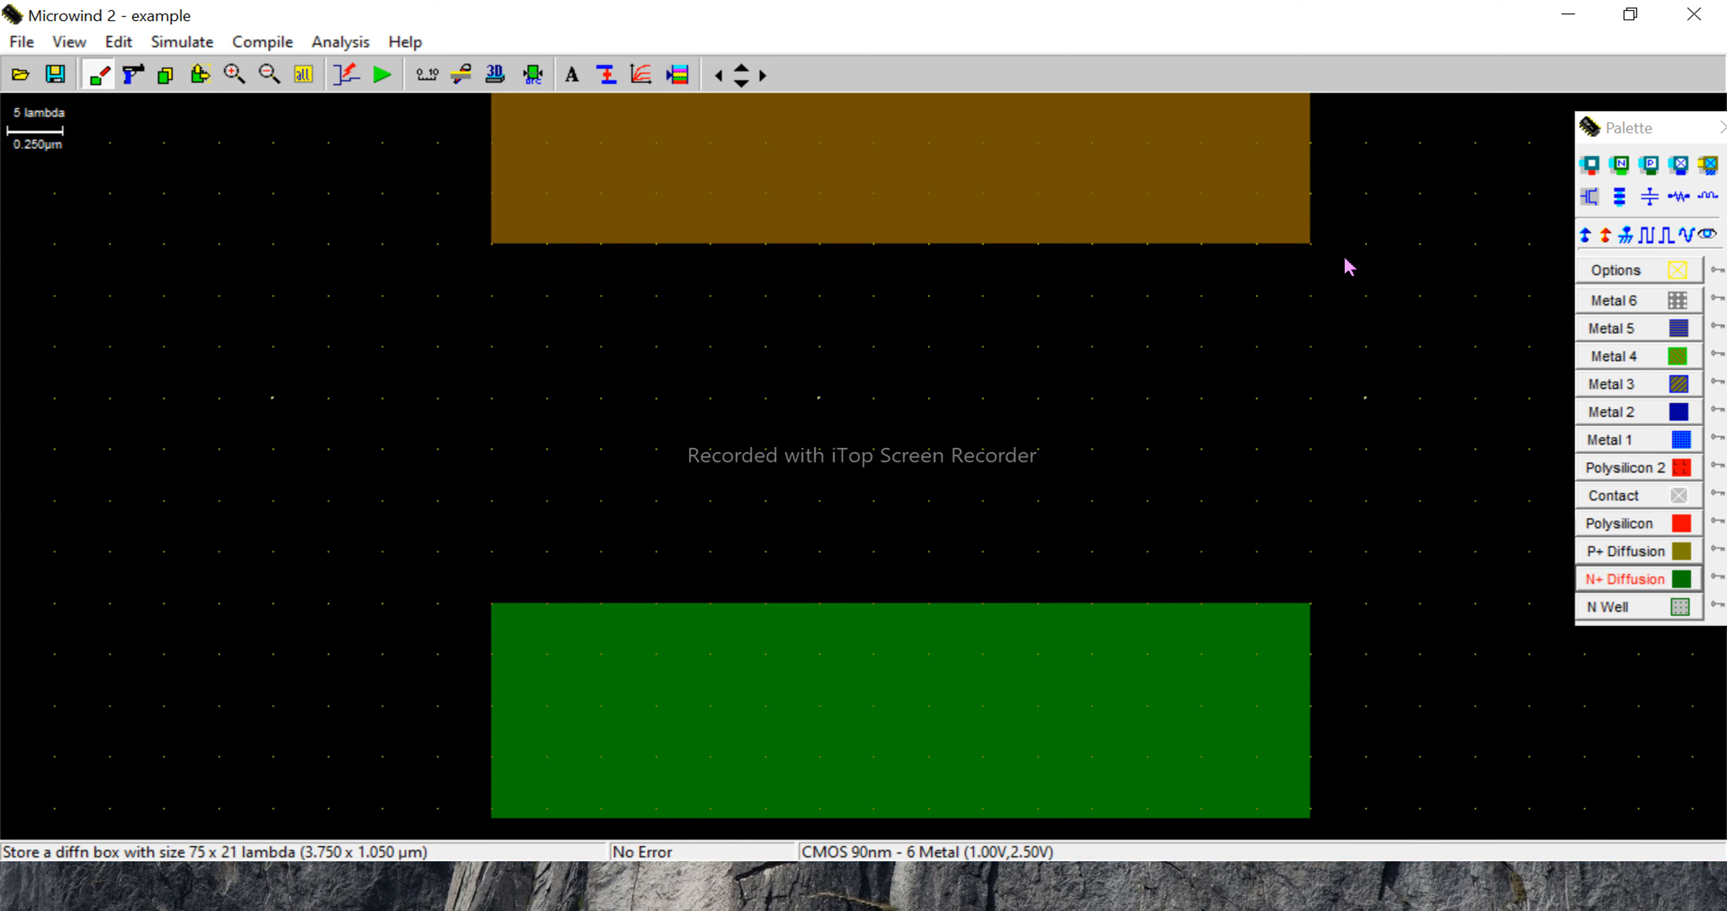
{"action": "scroll", "coordinate": [1394, 178], "scroll_direction": "up", "scroll_amount": 2}
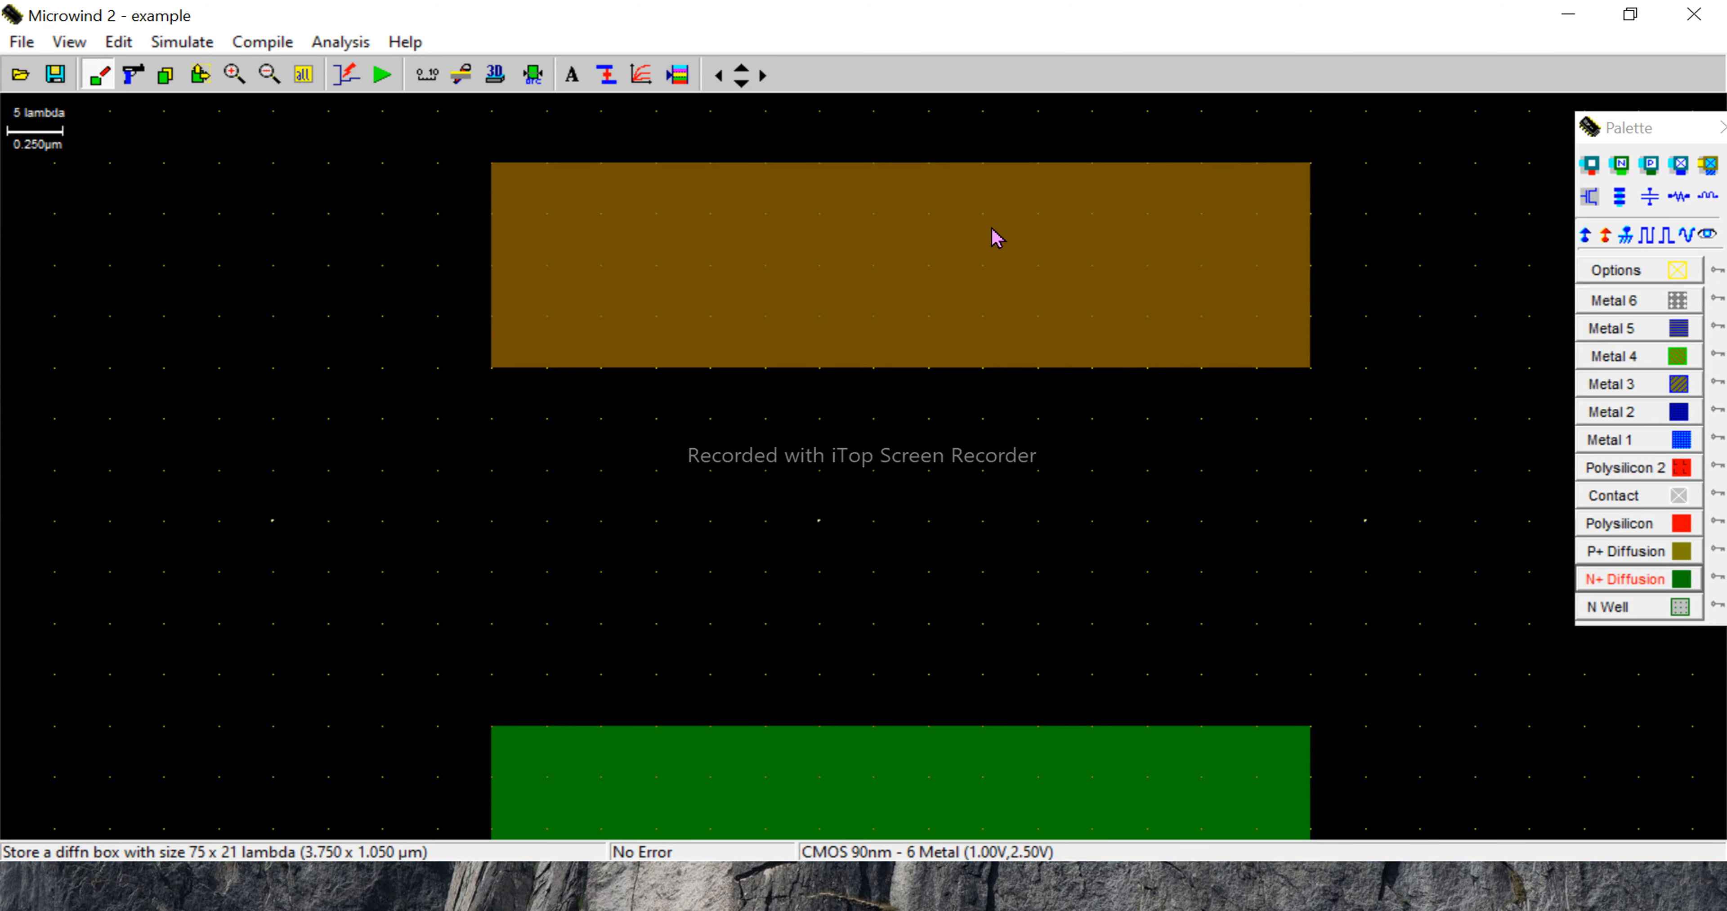
{"action": "scroll", "coordinate": [1341, 327], "scroll_direction": "up", "scroll_amount": 2}
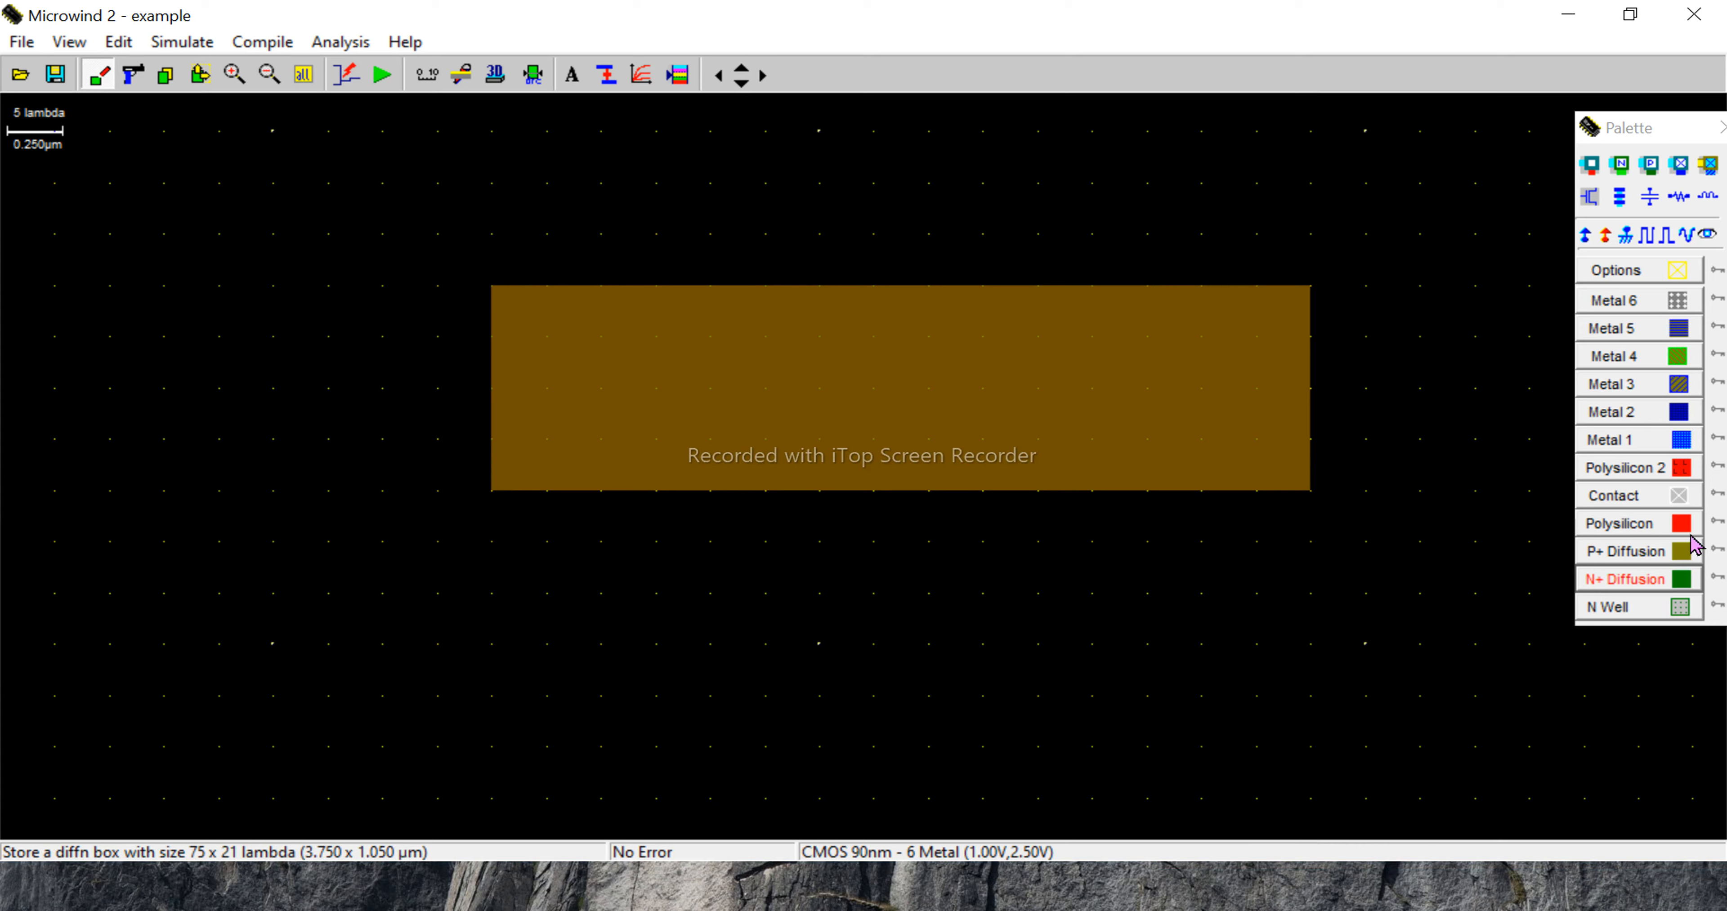
{"action": "left_click", "coordinate": [1622, 440]}
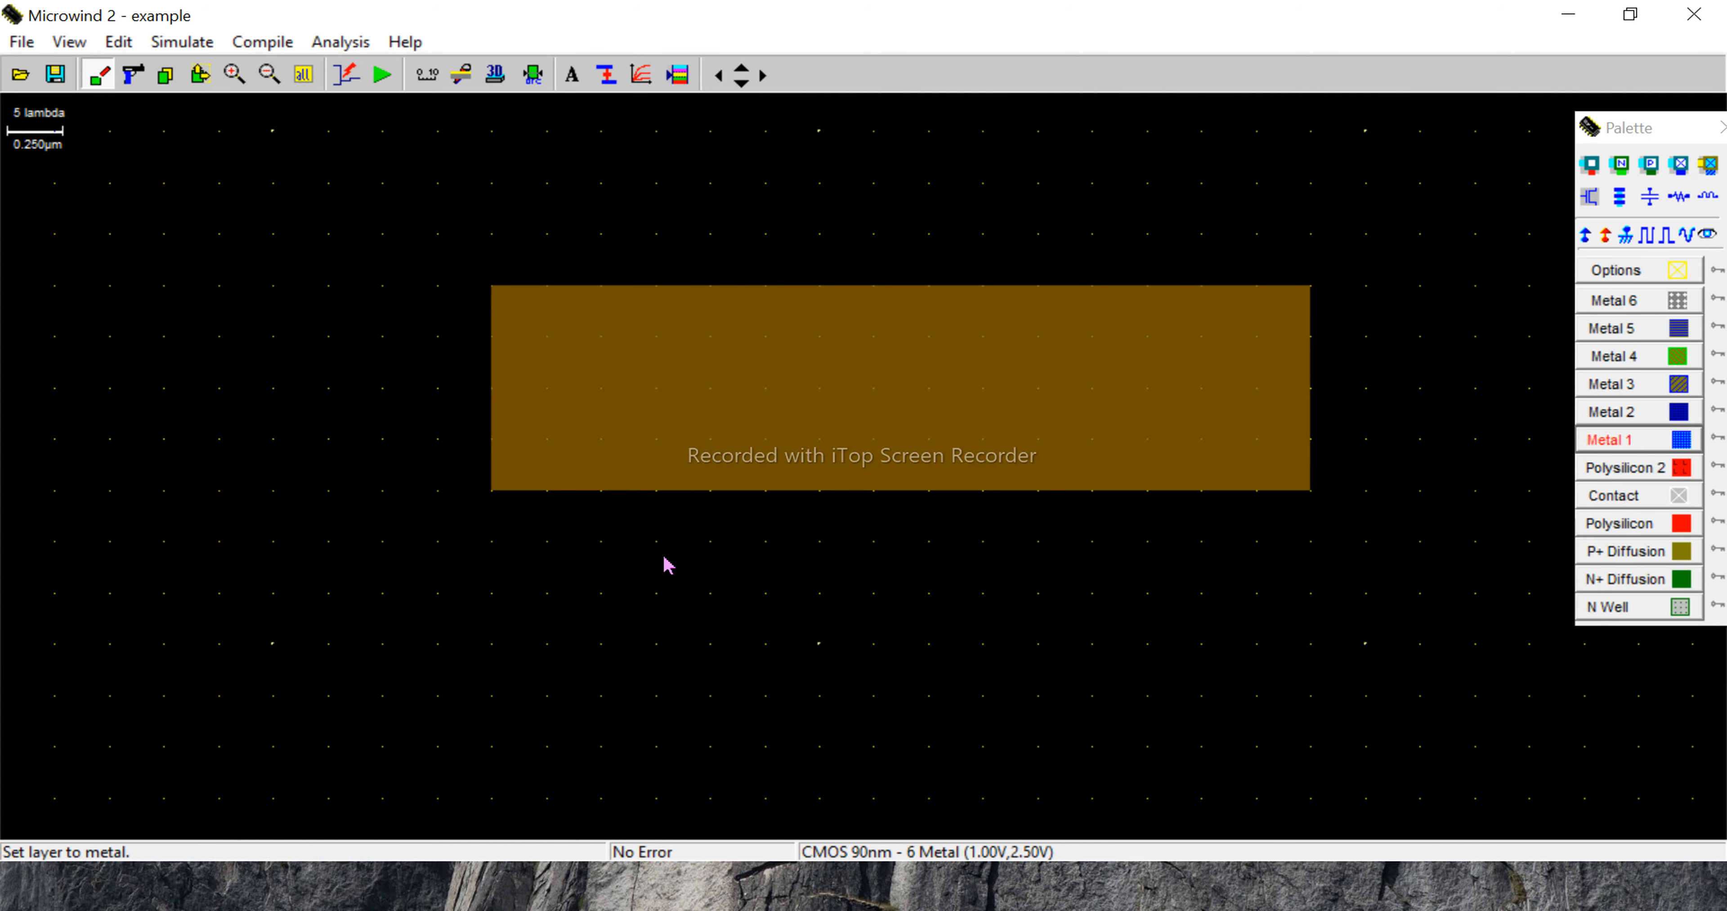
{"action": "left_click_drag", "start_coordinate": [494, 499], "coordinate": [661, 142]}
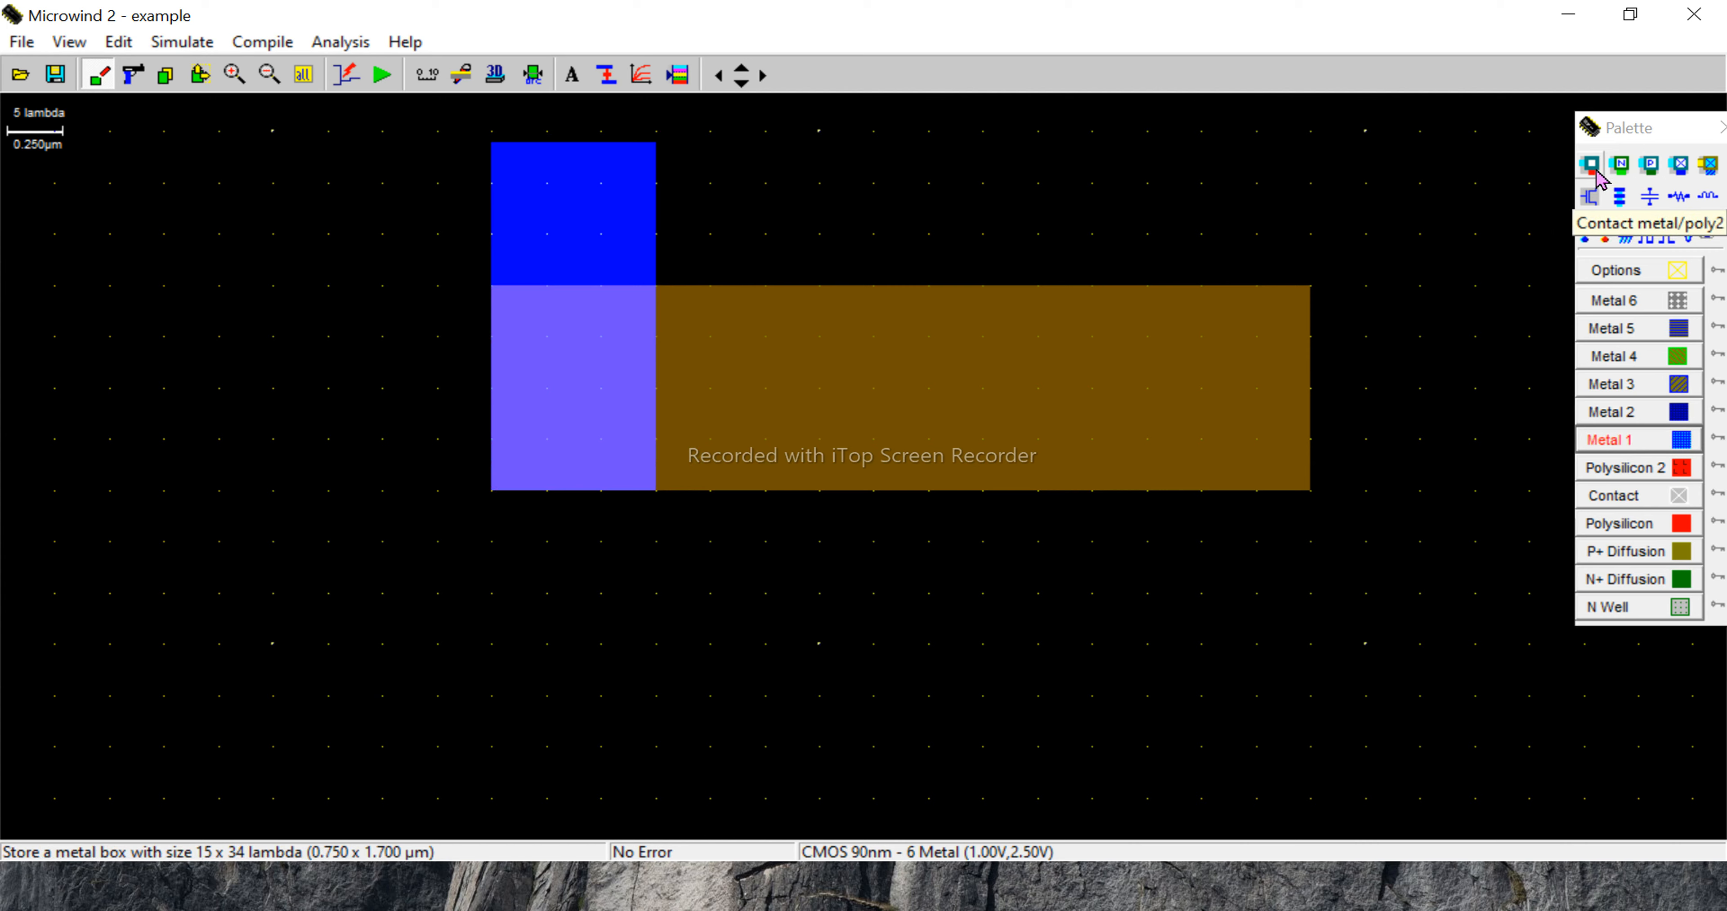
{"action": "left_click", "coordinate": [1650, 167]}
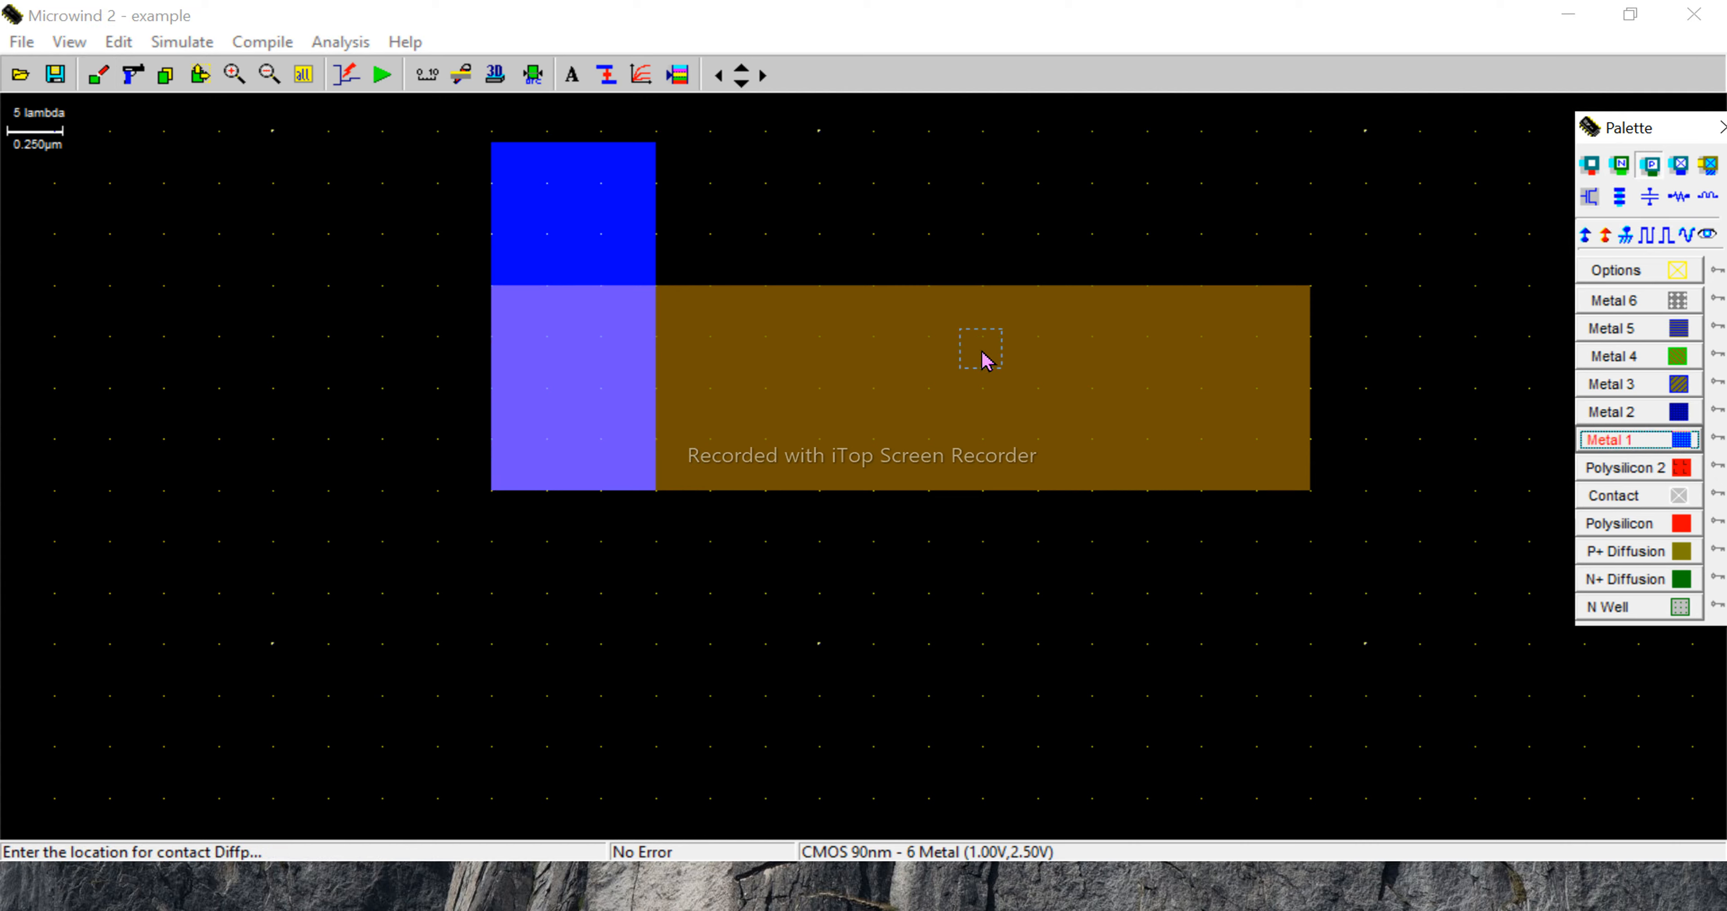
{"action": "left_click", "coordinate": [563, 392]}
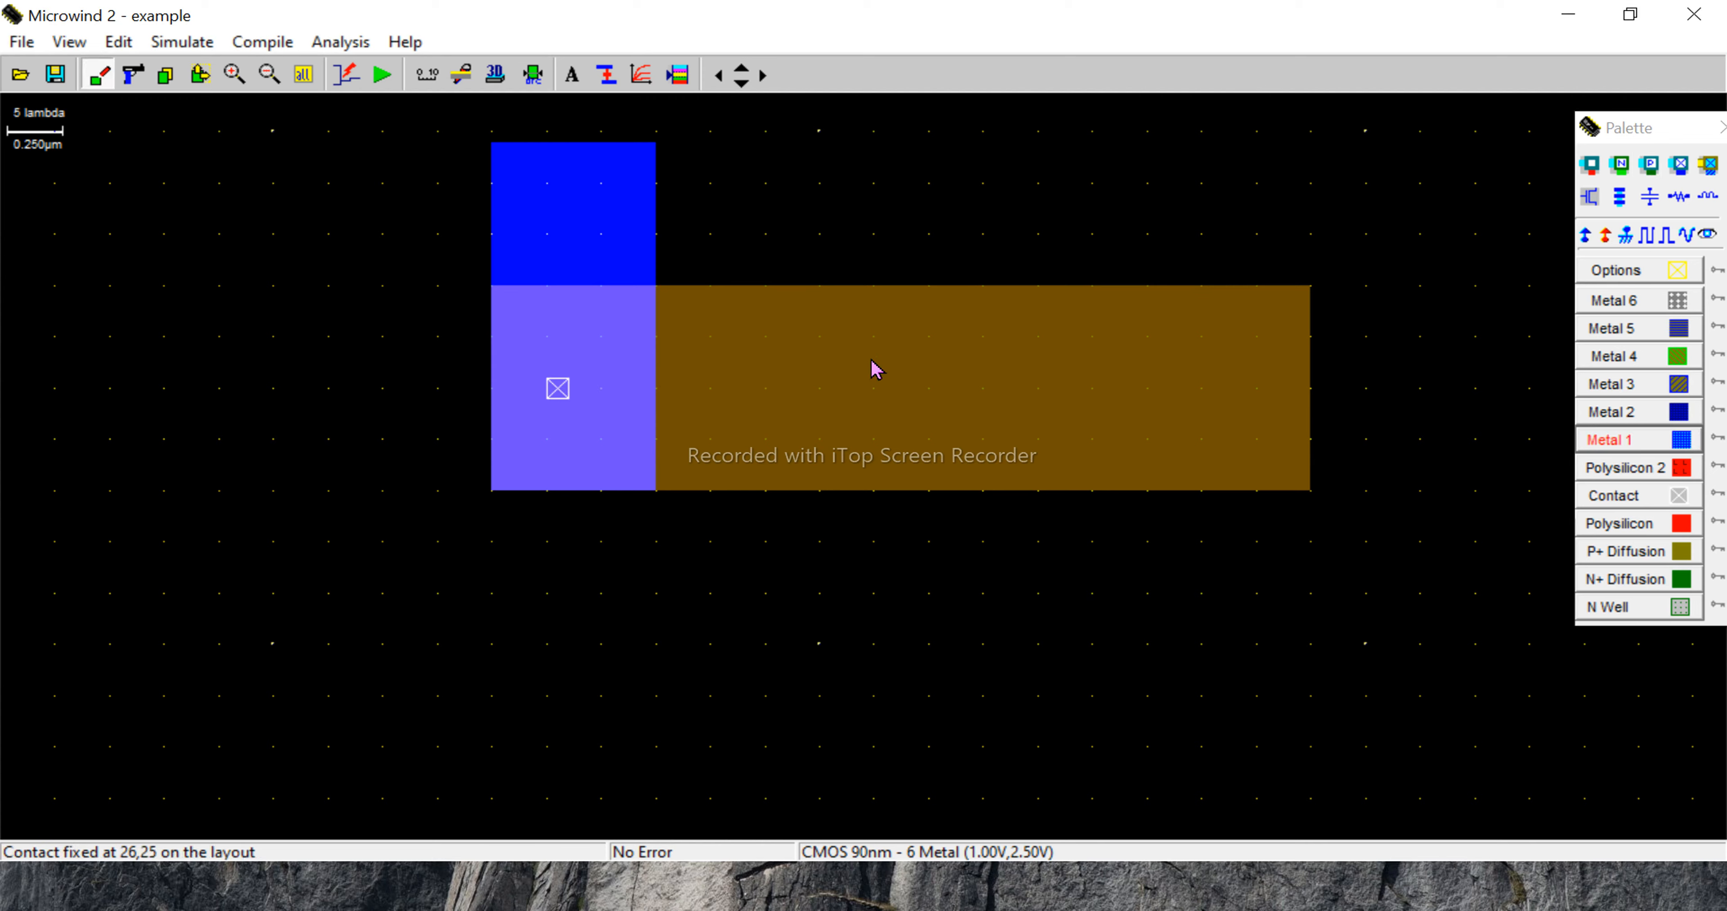
- Draw a Metal 1 box of about 15 x 34 lambda over the P+ diffusion's right end, extending downward, and add a P+diff/Metal1 contact there
{"action": "left_click", "coordinate": [1606, 442]}
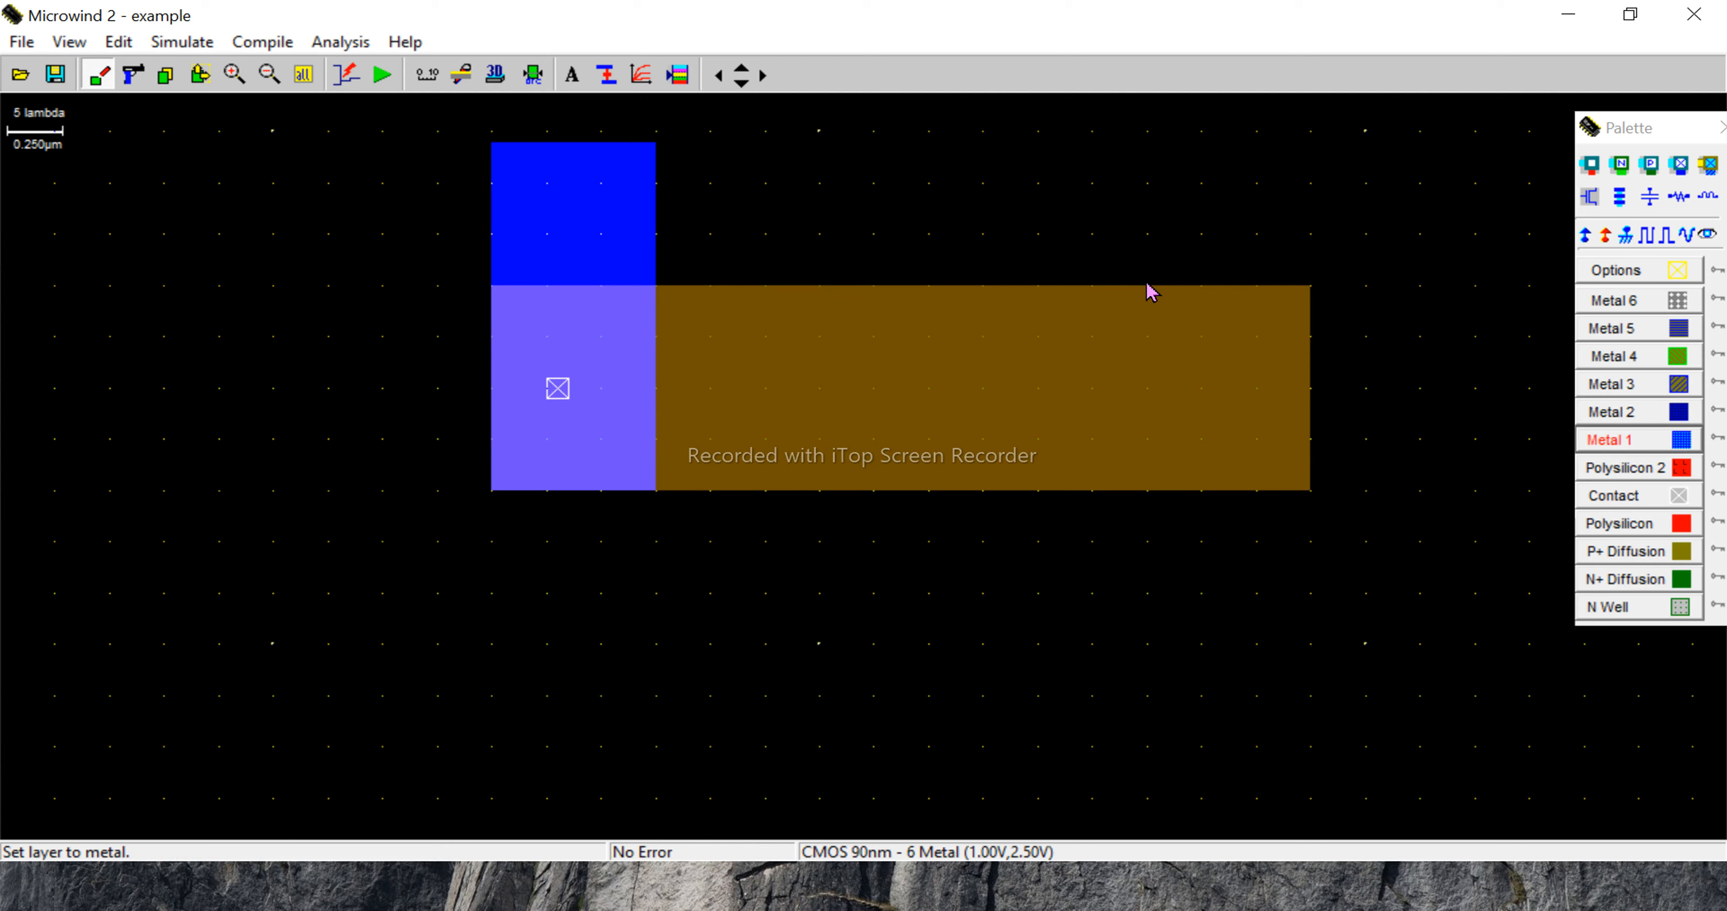
{"action": "left_click_drag", "start_coordinate": [1148, 290], "coordinate": [1314, 643]}
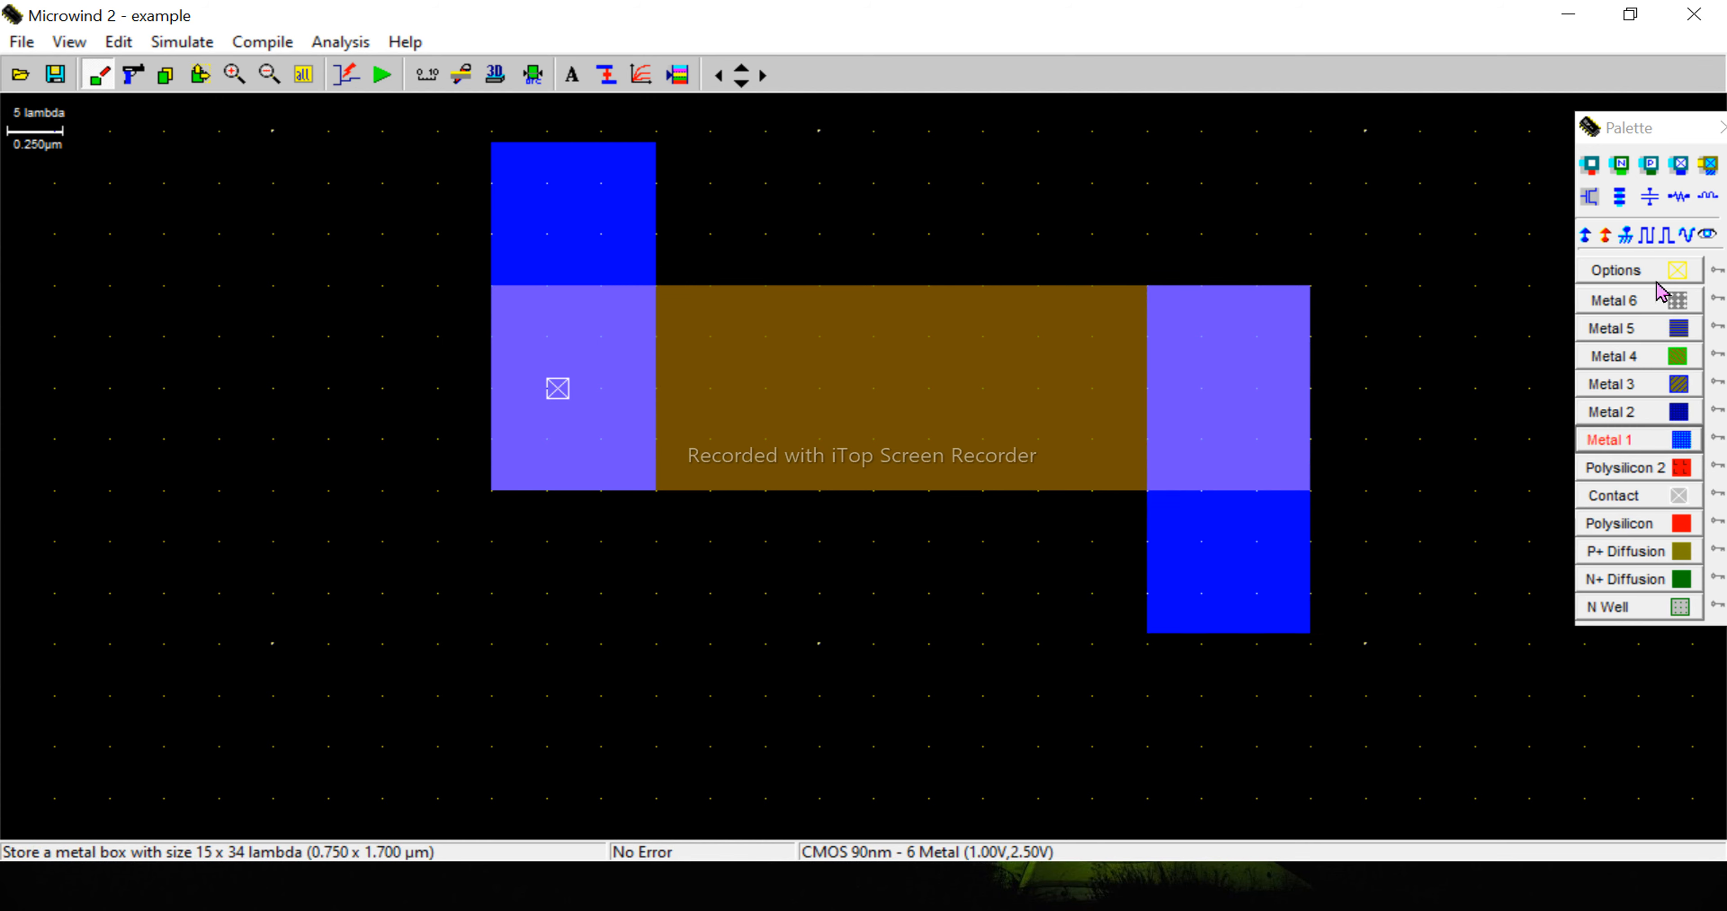
{"action": "left_click", "coordinate": [1650, 168]}
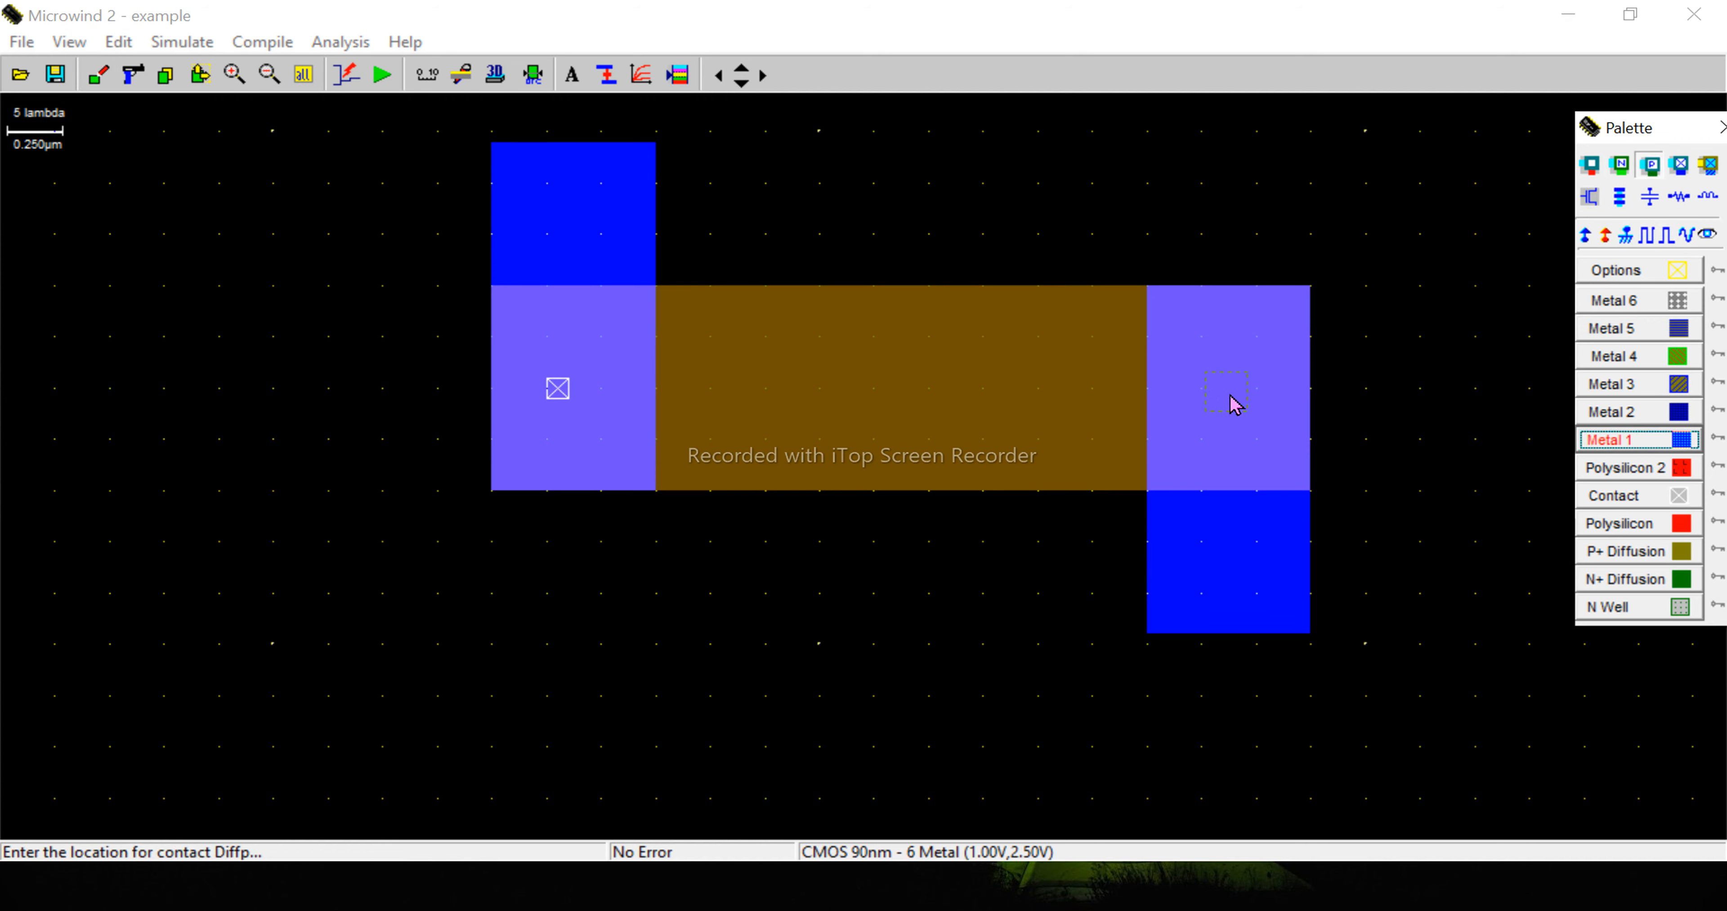
{"action": "left_click", "coordinate": [1226, 400]}
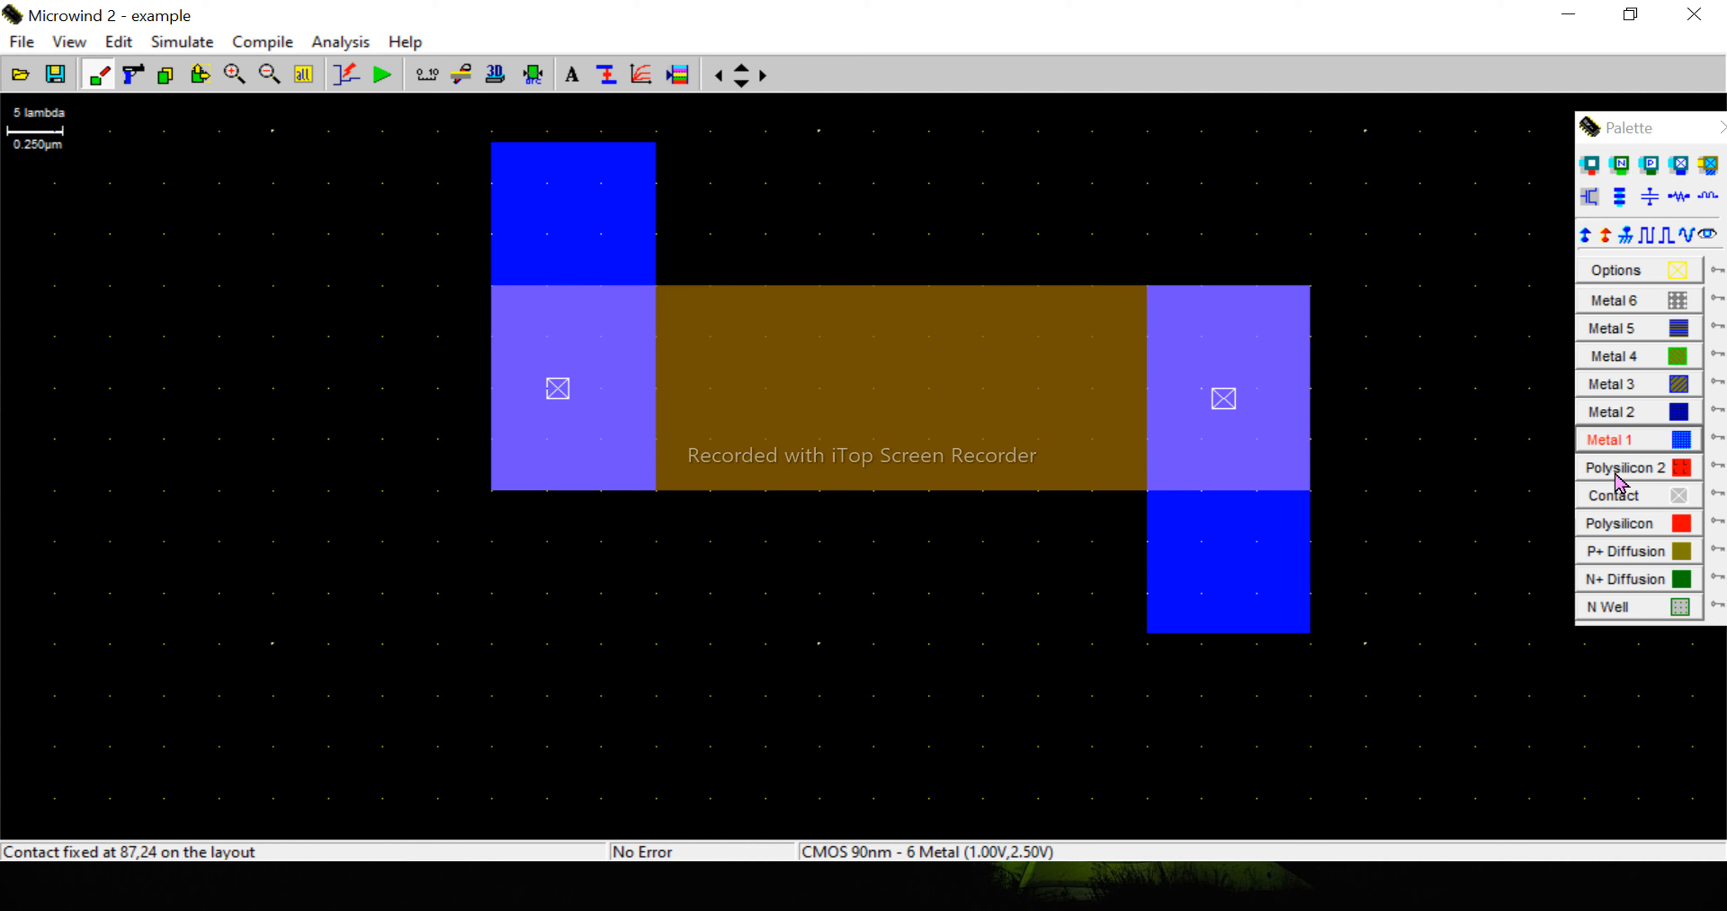
- Draw a vertical polysilicon gate of about 10 x 61 lambda across the middle of the P+ diffusion, extending down toward the N+ diffusion
{"action": "left_click", "coordinate": [1618, 525]}
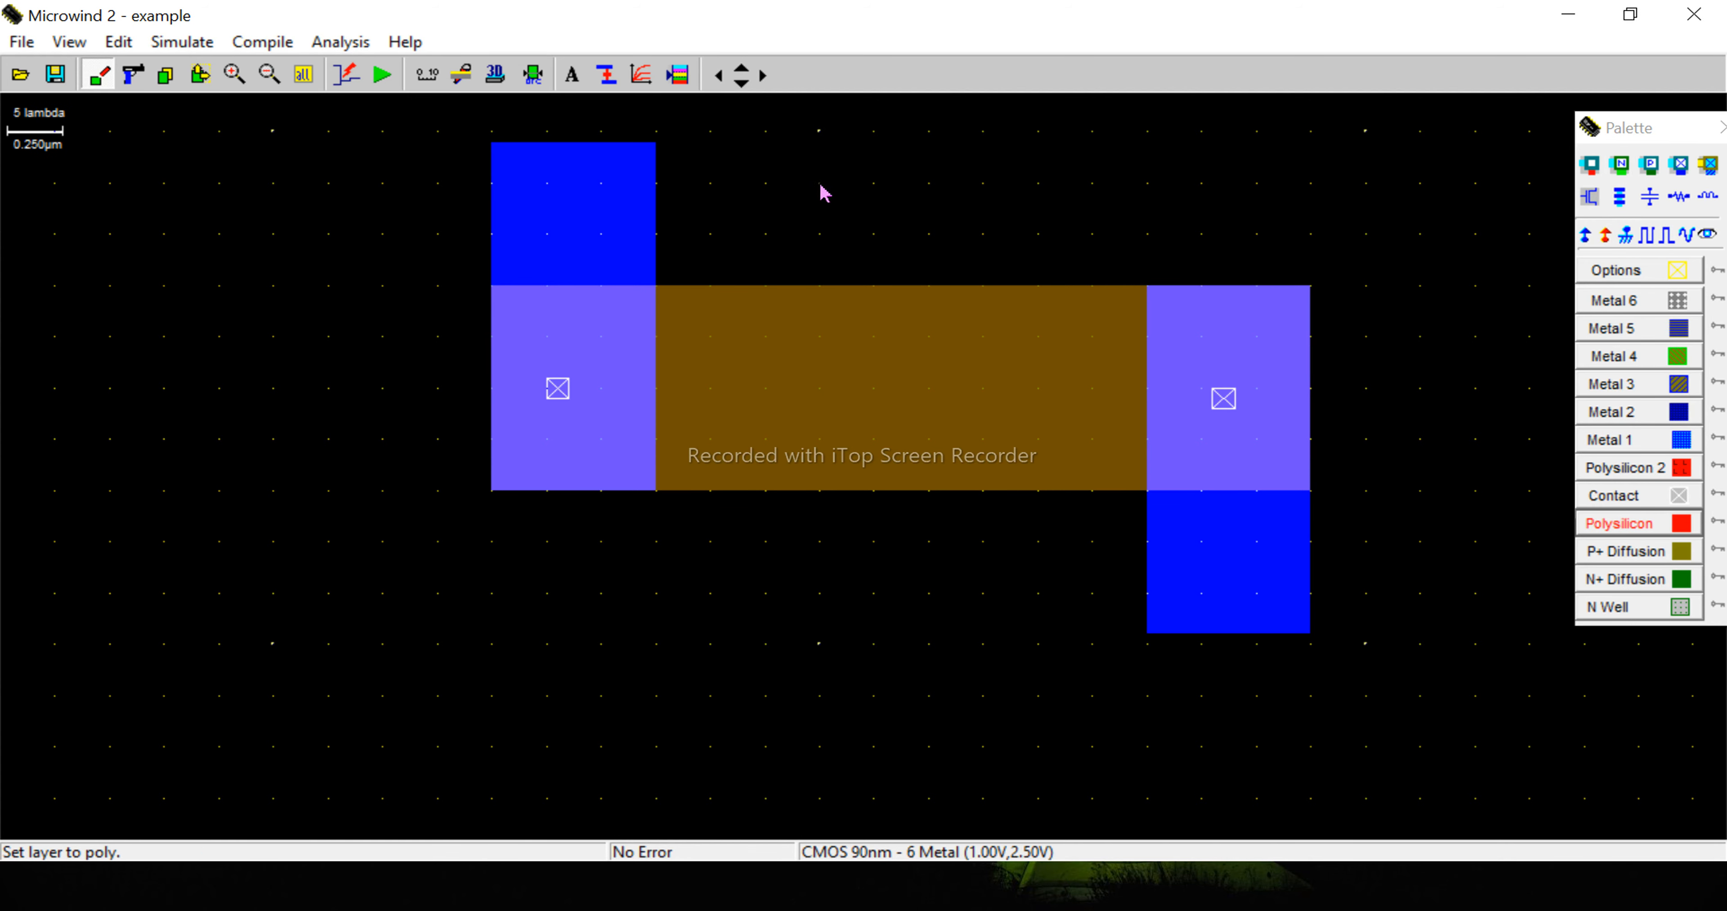
{"action": "left_click_drag", "start_coordinate": [821, 187], "coordinate": [938, 811]}
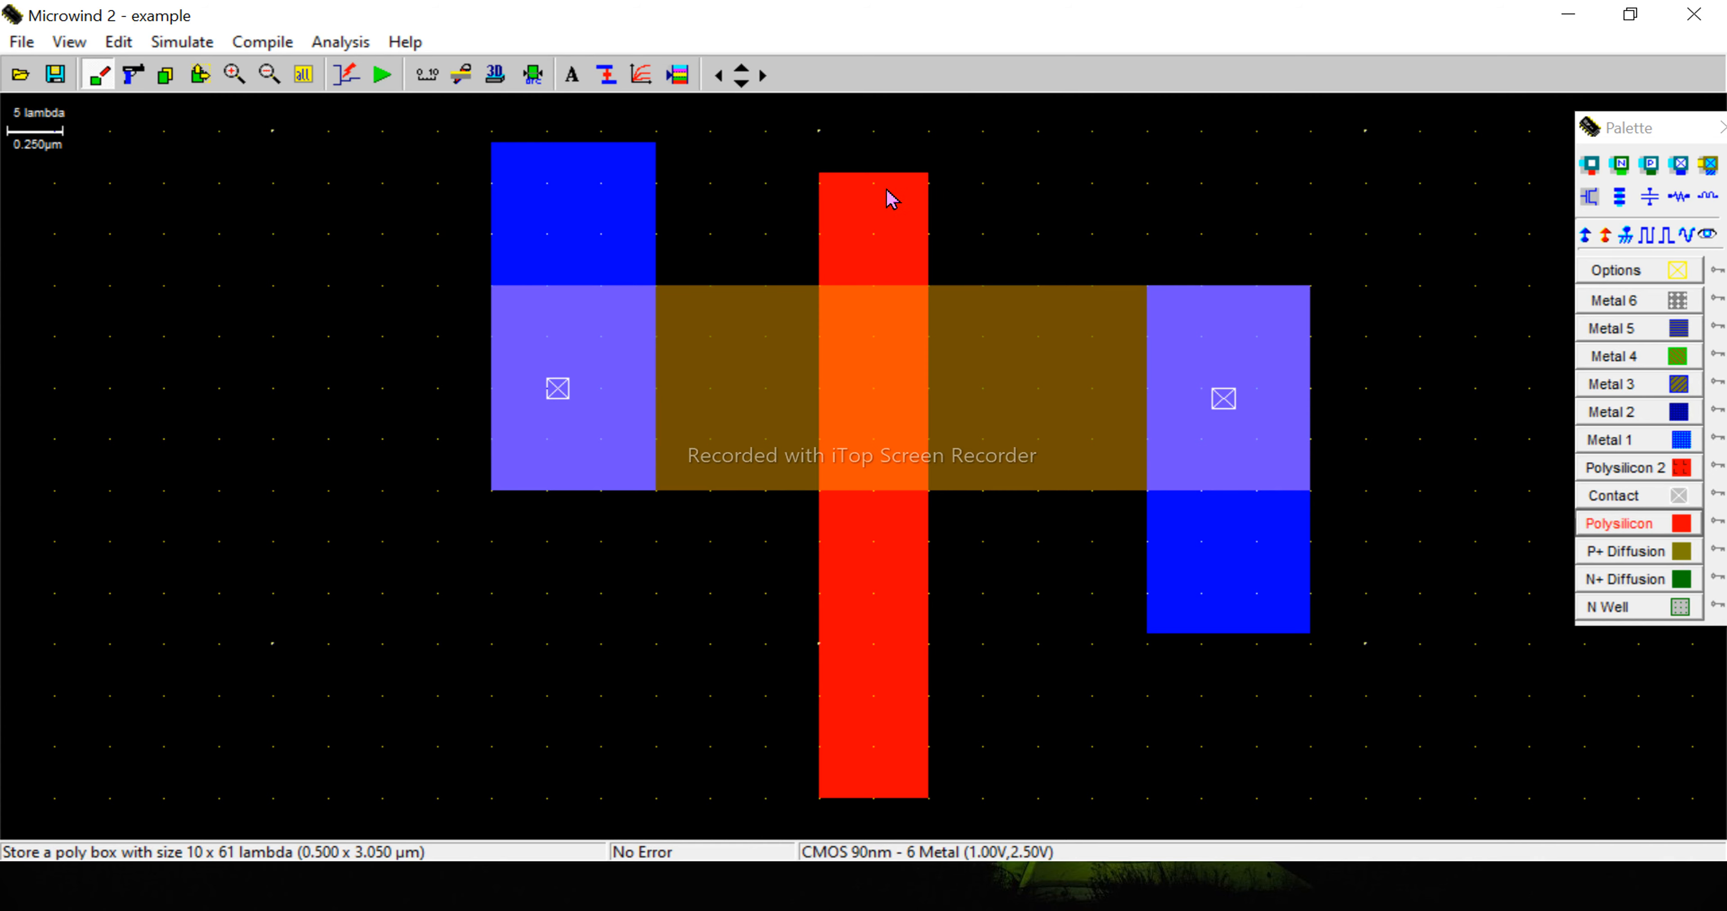
{"action": "scroll", "coordinate": [1257, 202], "scroll_direction": "down", "scroll_amount": 1}
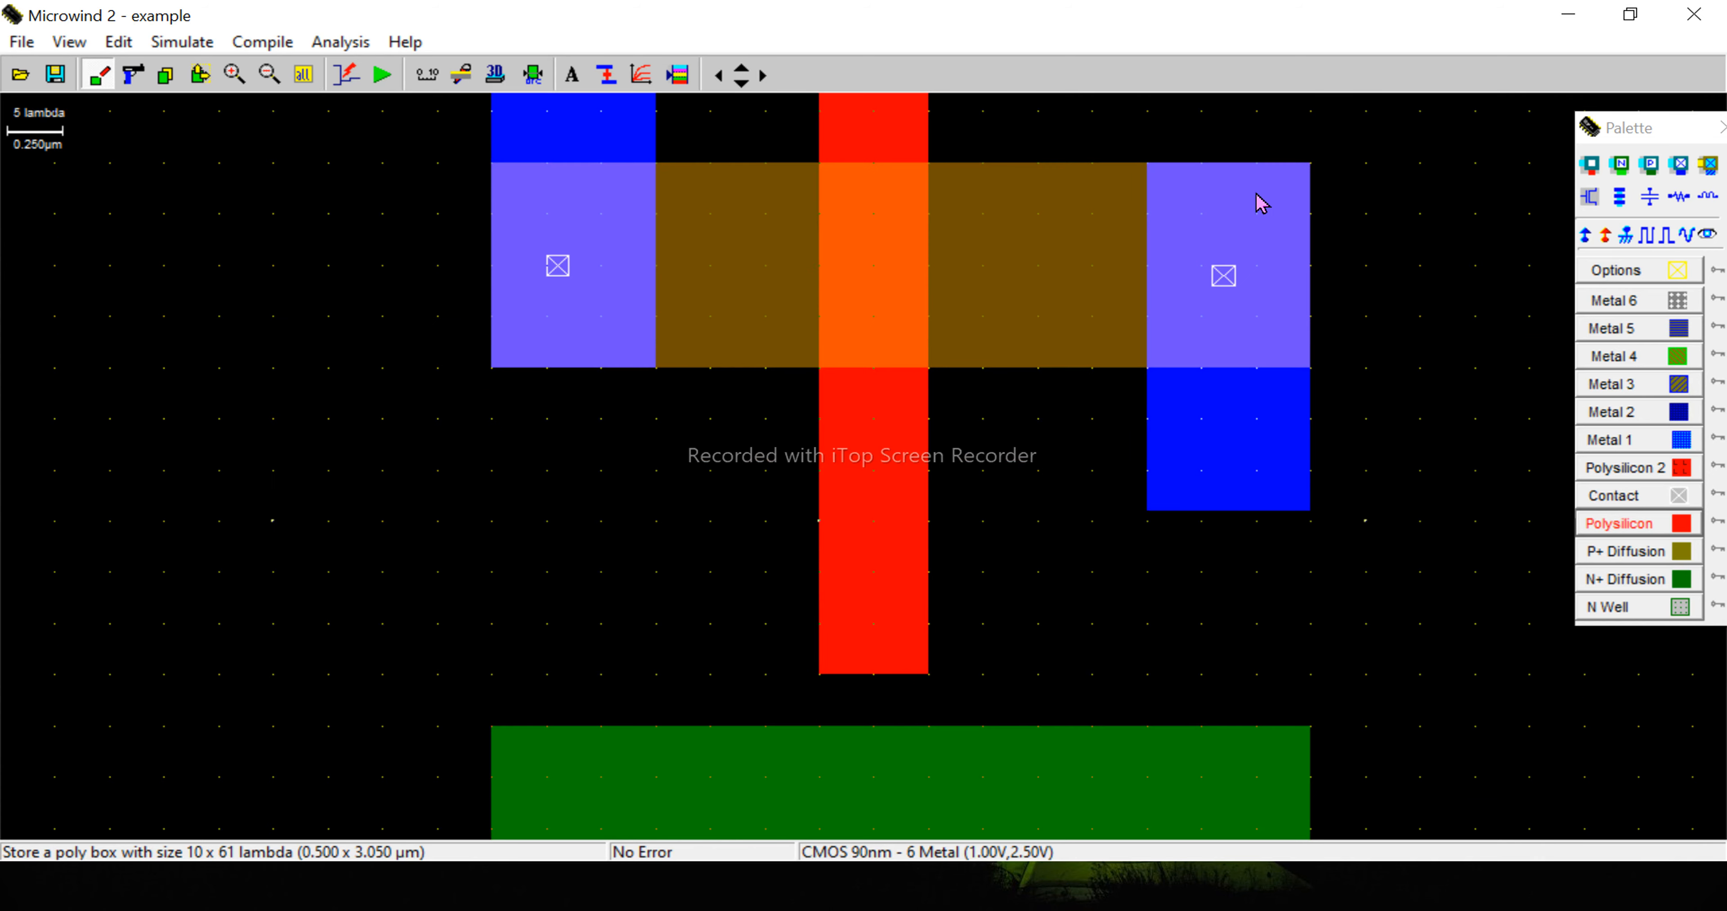
{"action": "scroll", "coordinate": [1257, 202], "scroll_direction": "up", "scroll_amount": 1}
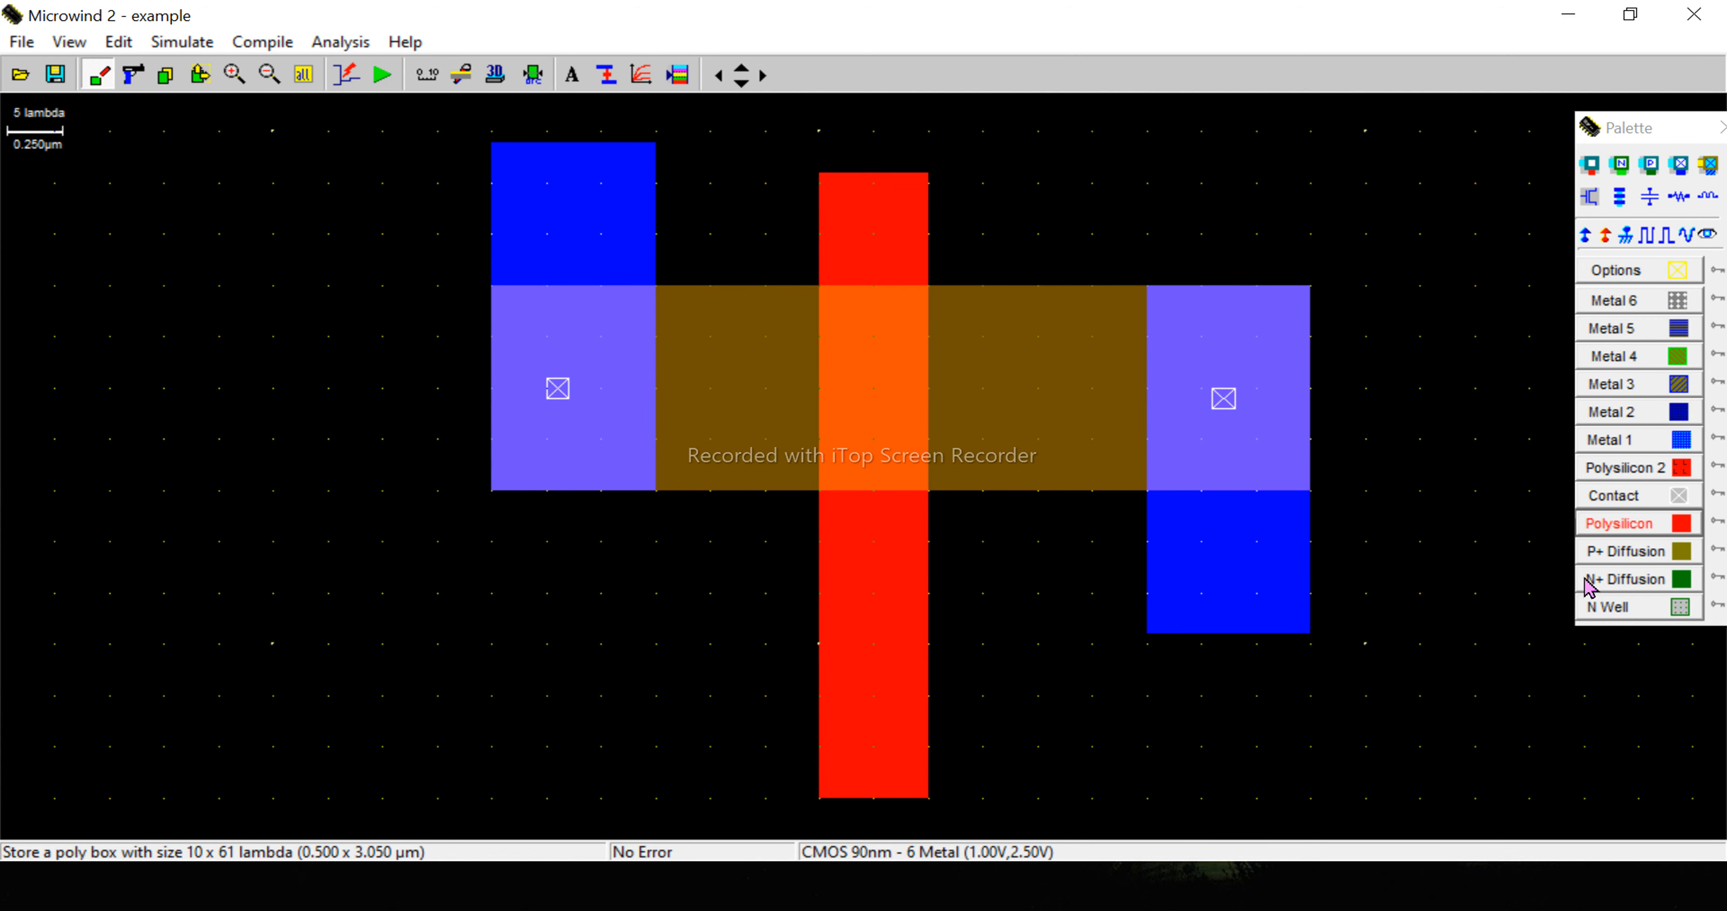
- Enclose the P+ diffusion in an N Well box of about 85 x 31 lambda
{"action": "left_click", "coordinate": [1616, 609]}
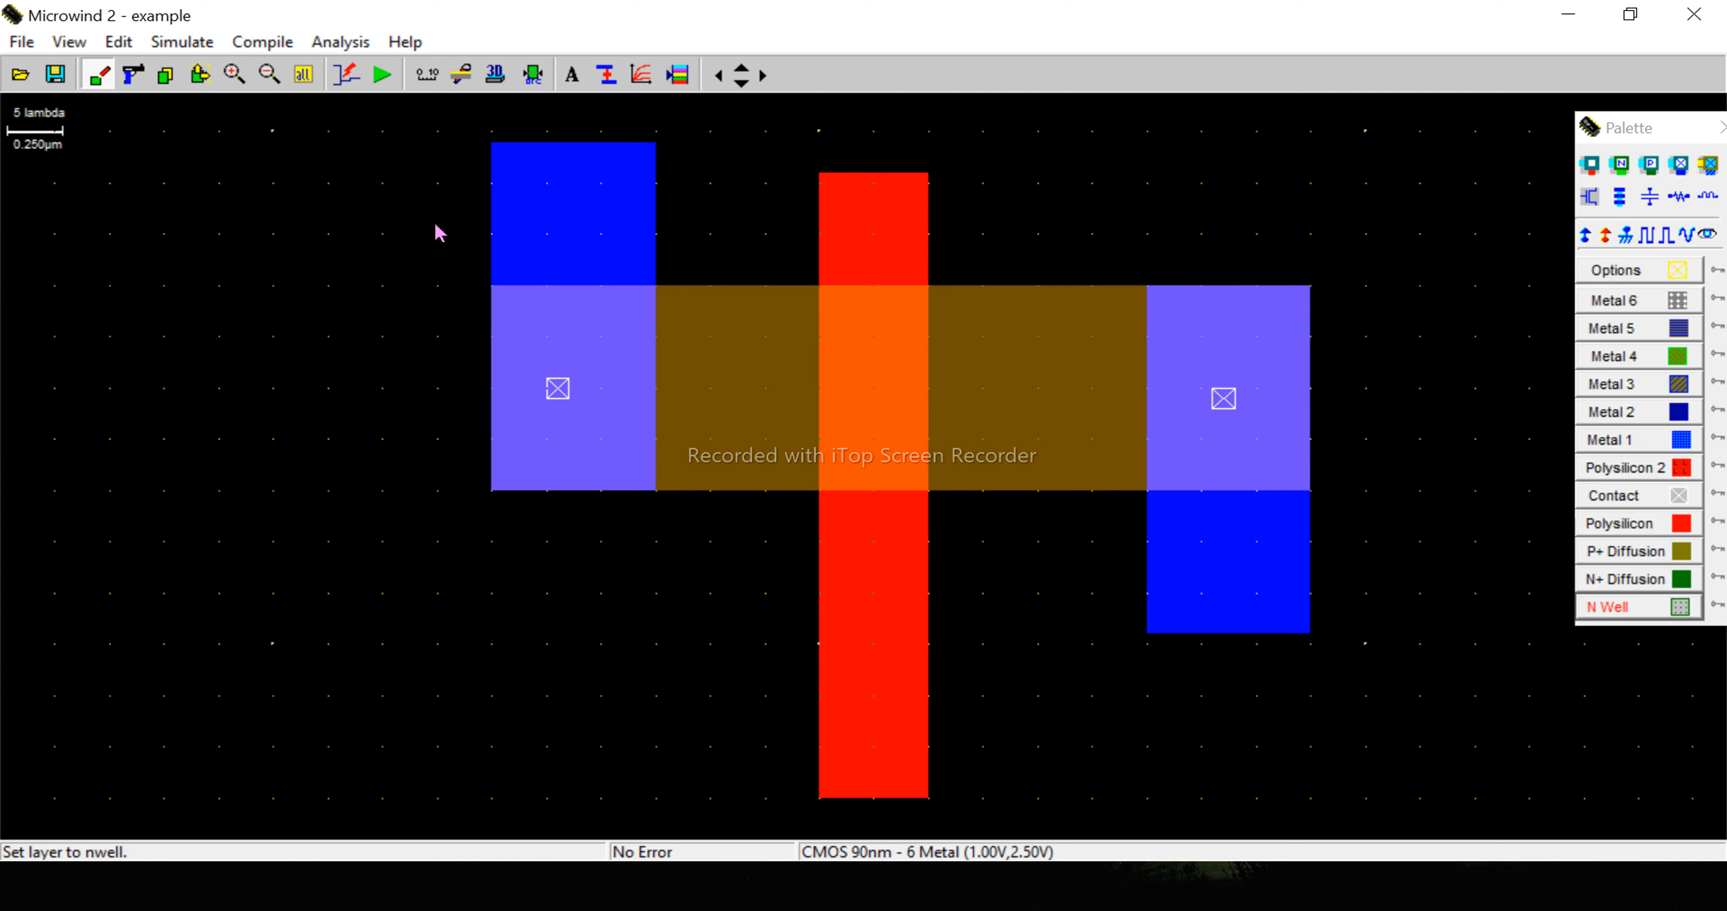
{"action": "left_click_drag", "start_coordinate": [438, 233], "coordinate": [1373, 552]}
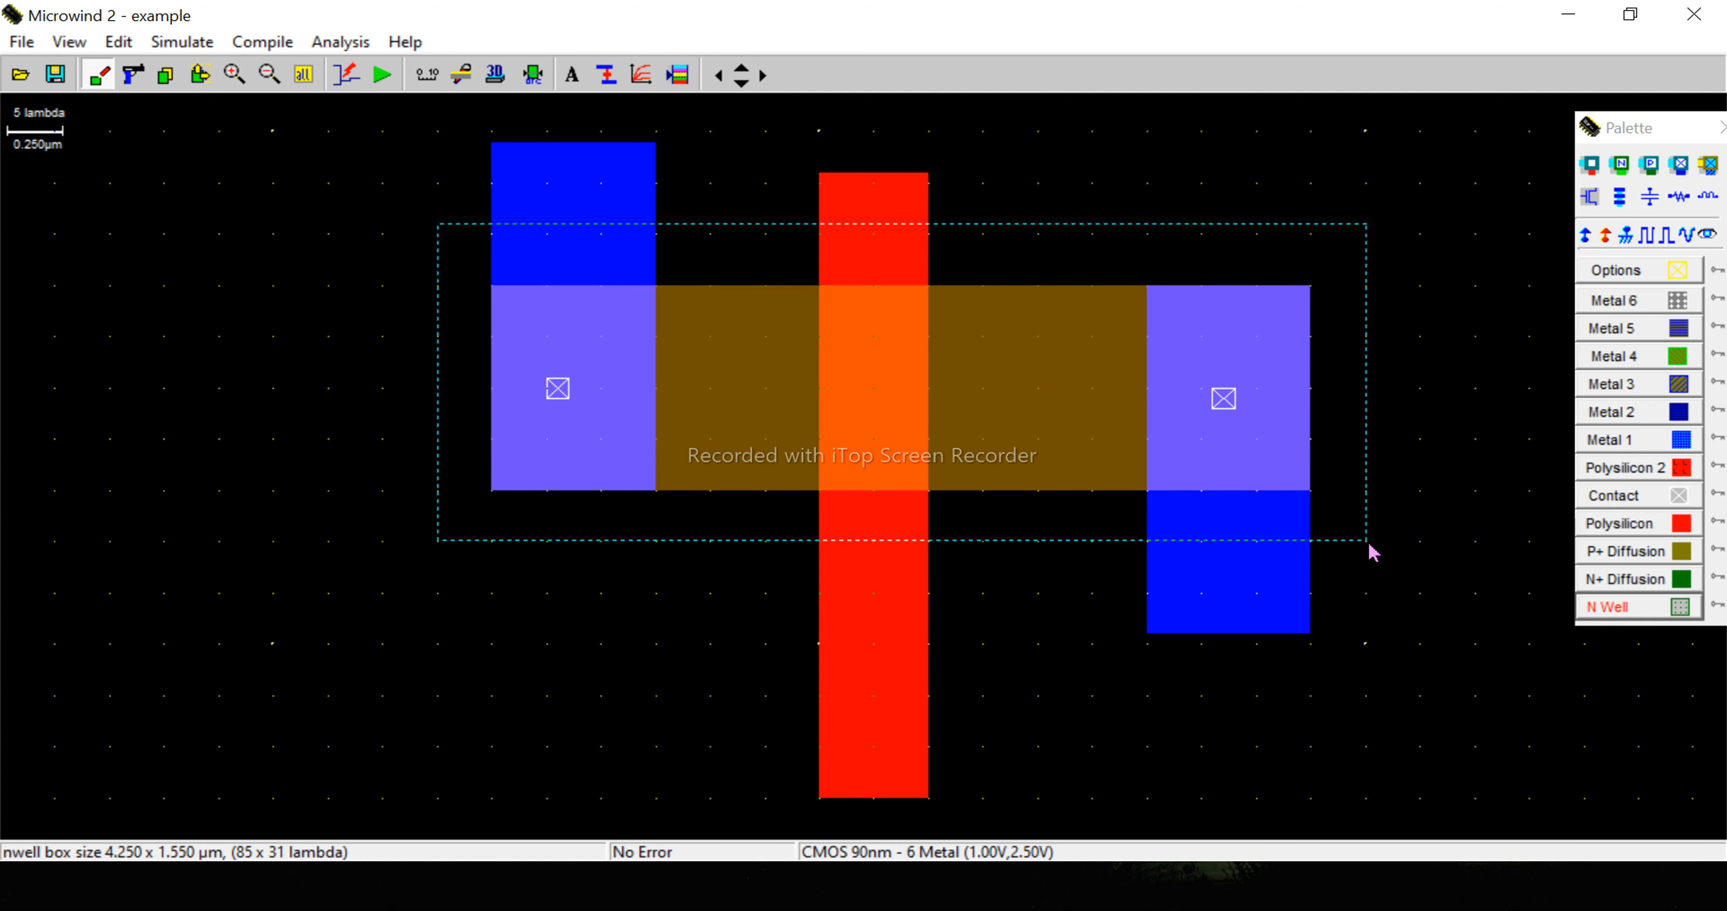
{"action": "left_click_drag", "start_coordinate": [1373, 552], "coordinate": [1373, 554]}
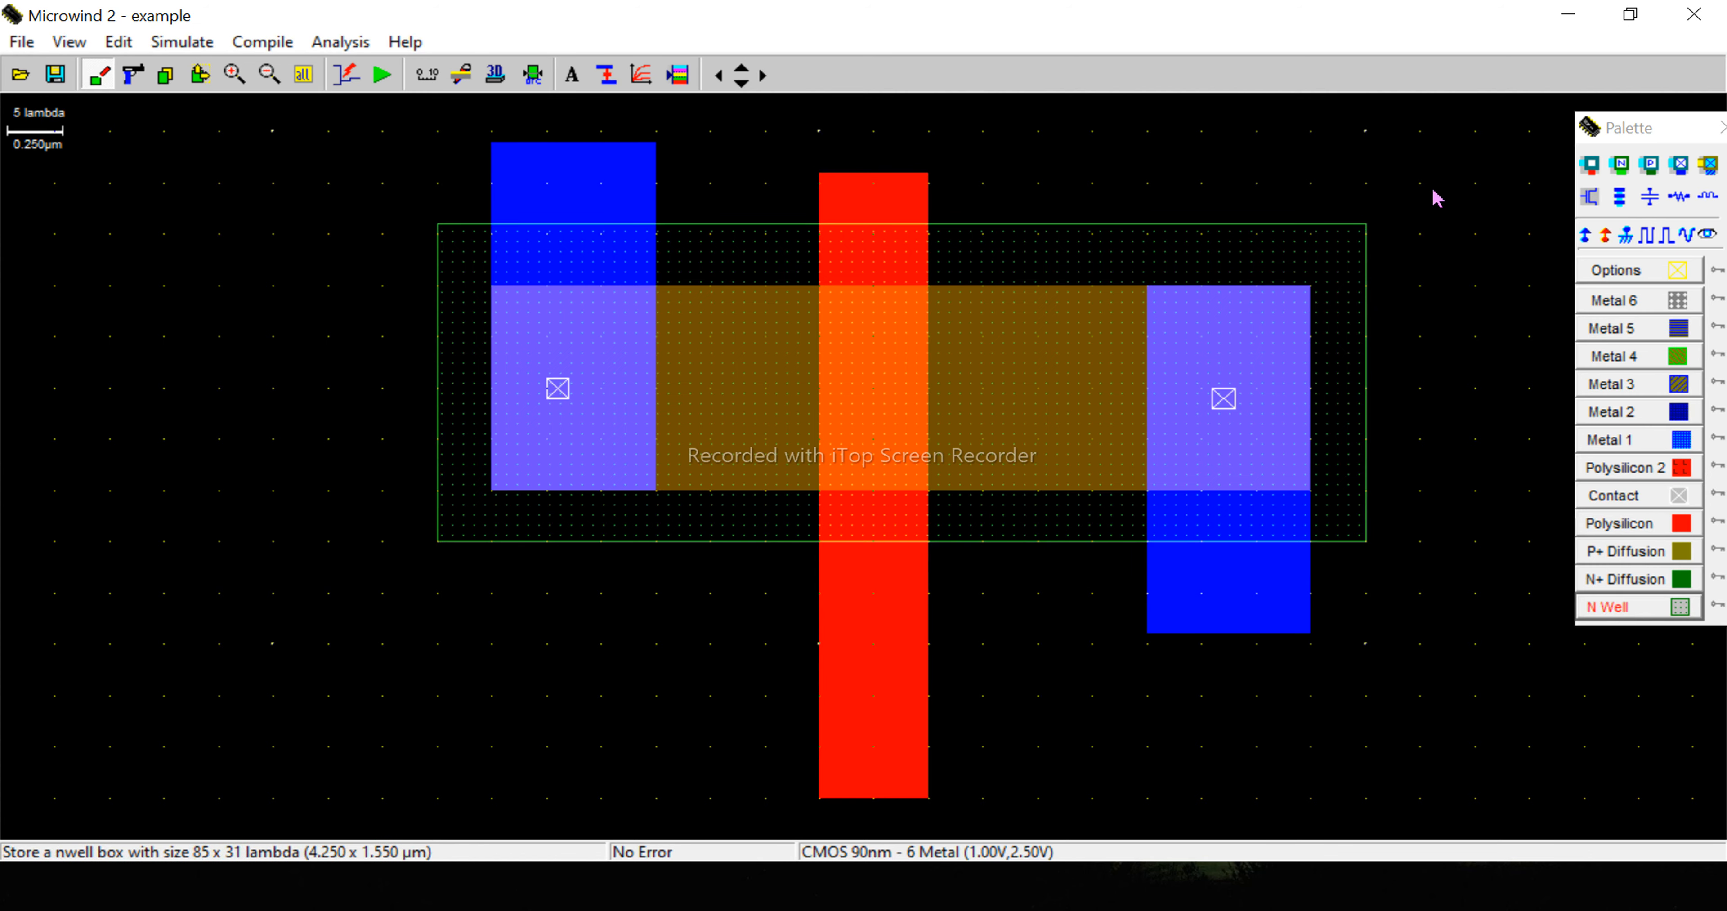
- Draw a Metal 1 box of about 15 x 31 lambda over the left end of the N+ diffusion, extending below it
{"action": "scroll", "coordinate": [1435, 198], "scroll_direction": "down", "scroll_amount": 2}
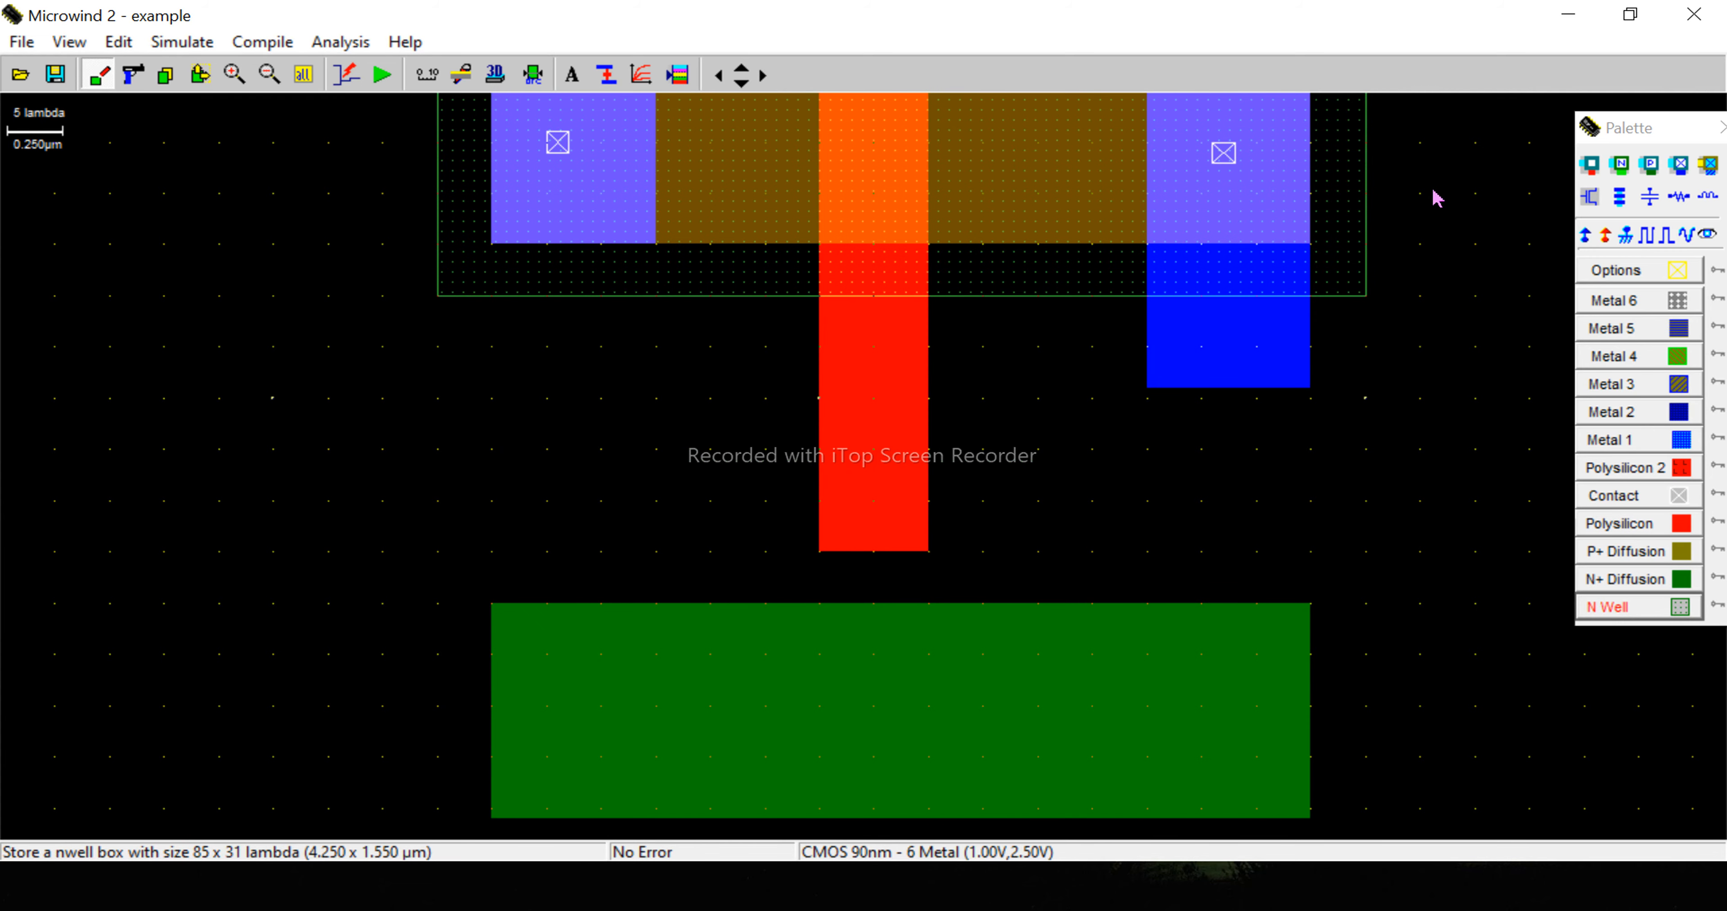
{"action": "scroll", "coordinate": [1435, 197], "scroll_direction": "down", "scroll_amount": 1}
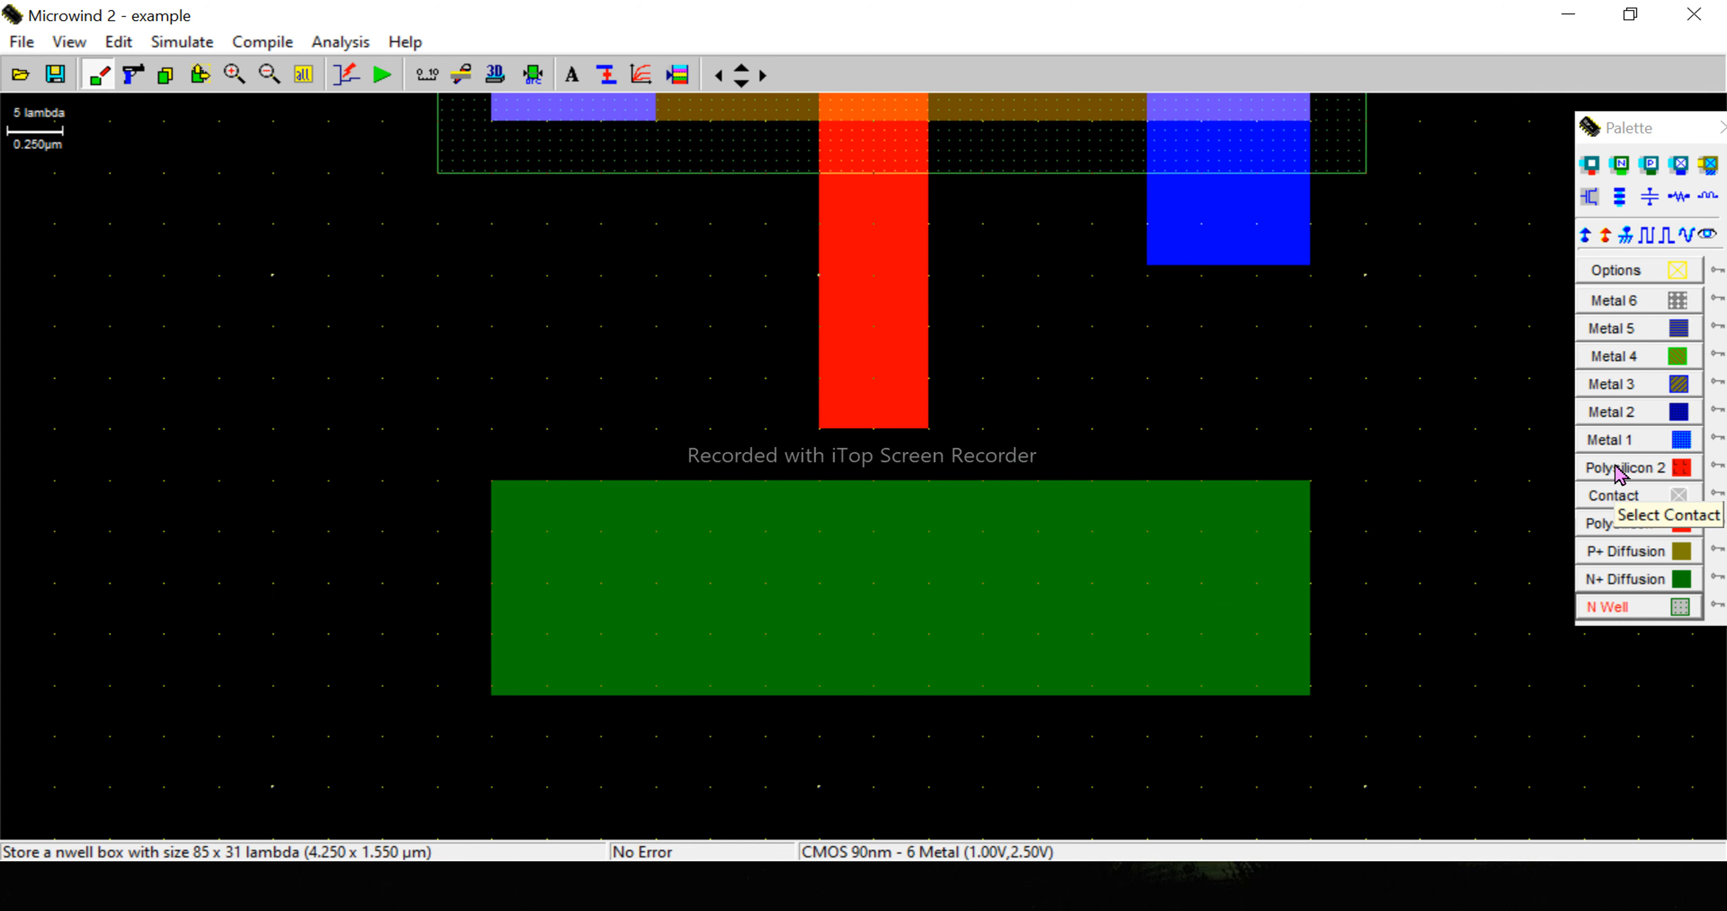
{"action": "left_click", "coordinate": [1610, 442]}
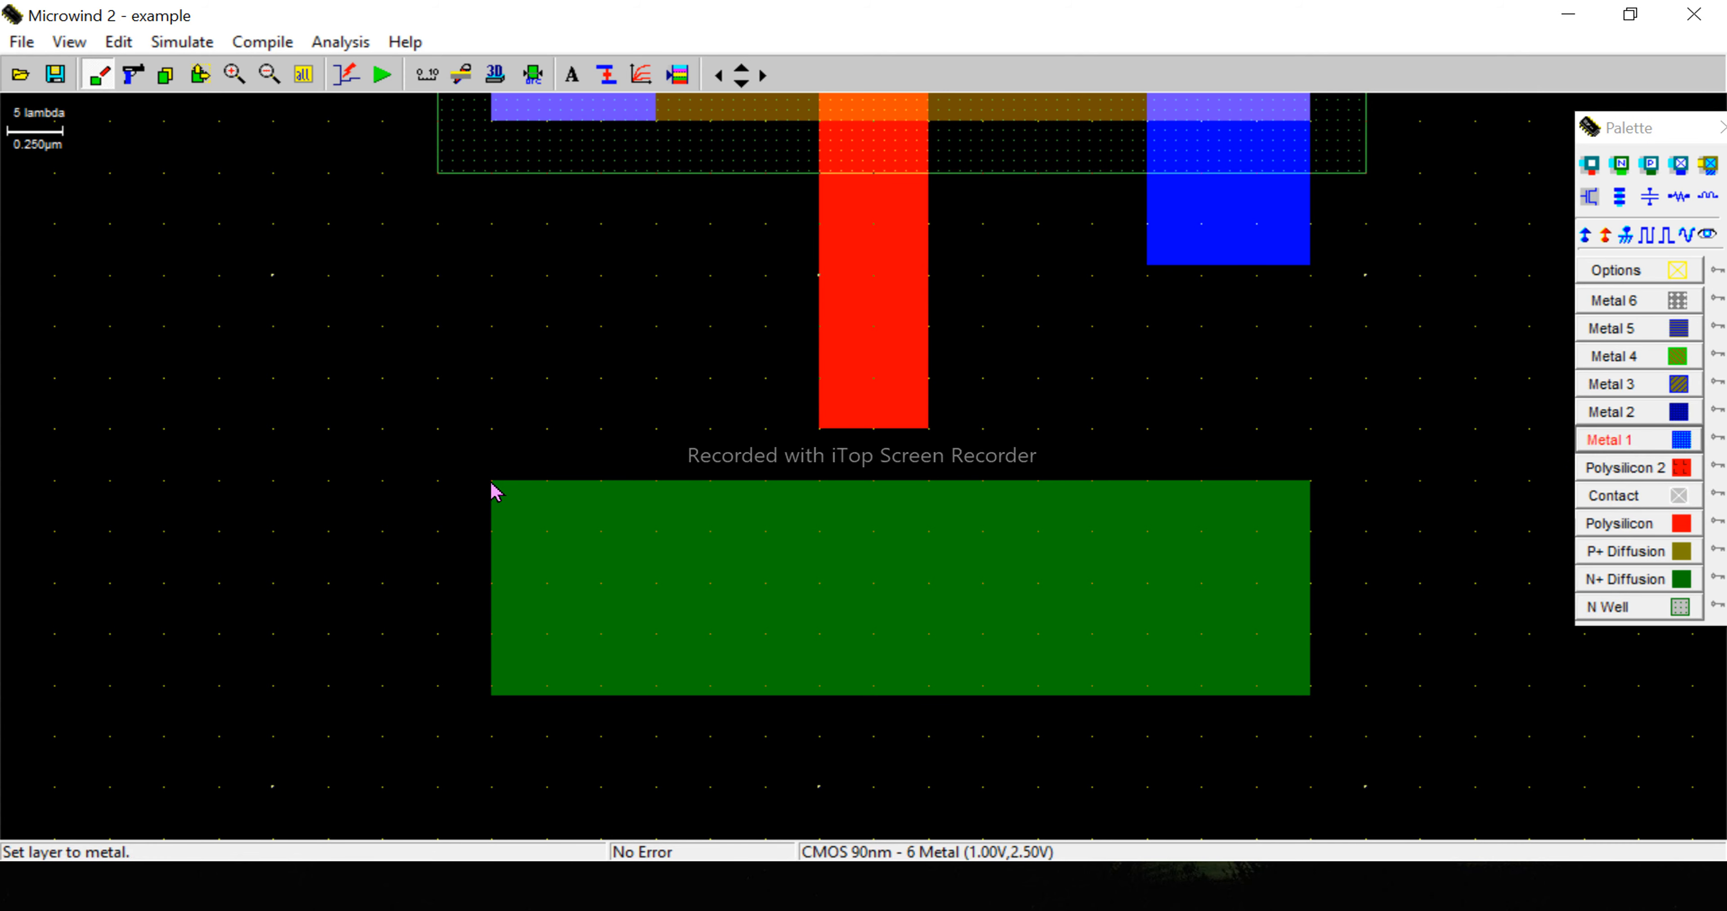
{"action": "left_click_drag", "start_coordinate": [493, 491], "coordinate": [661, 809]}
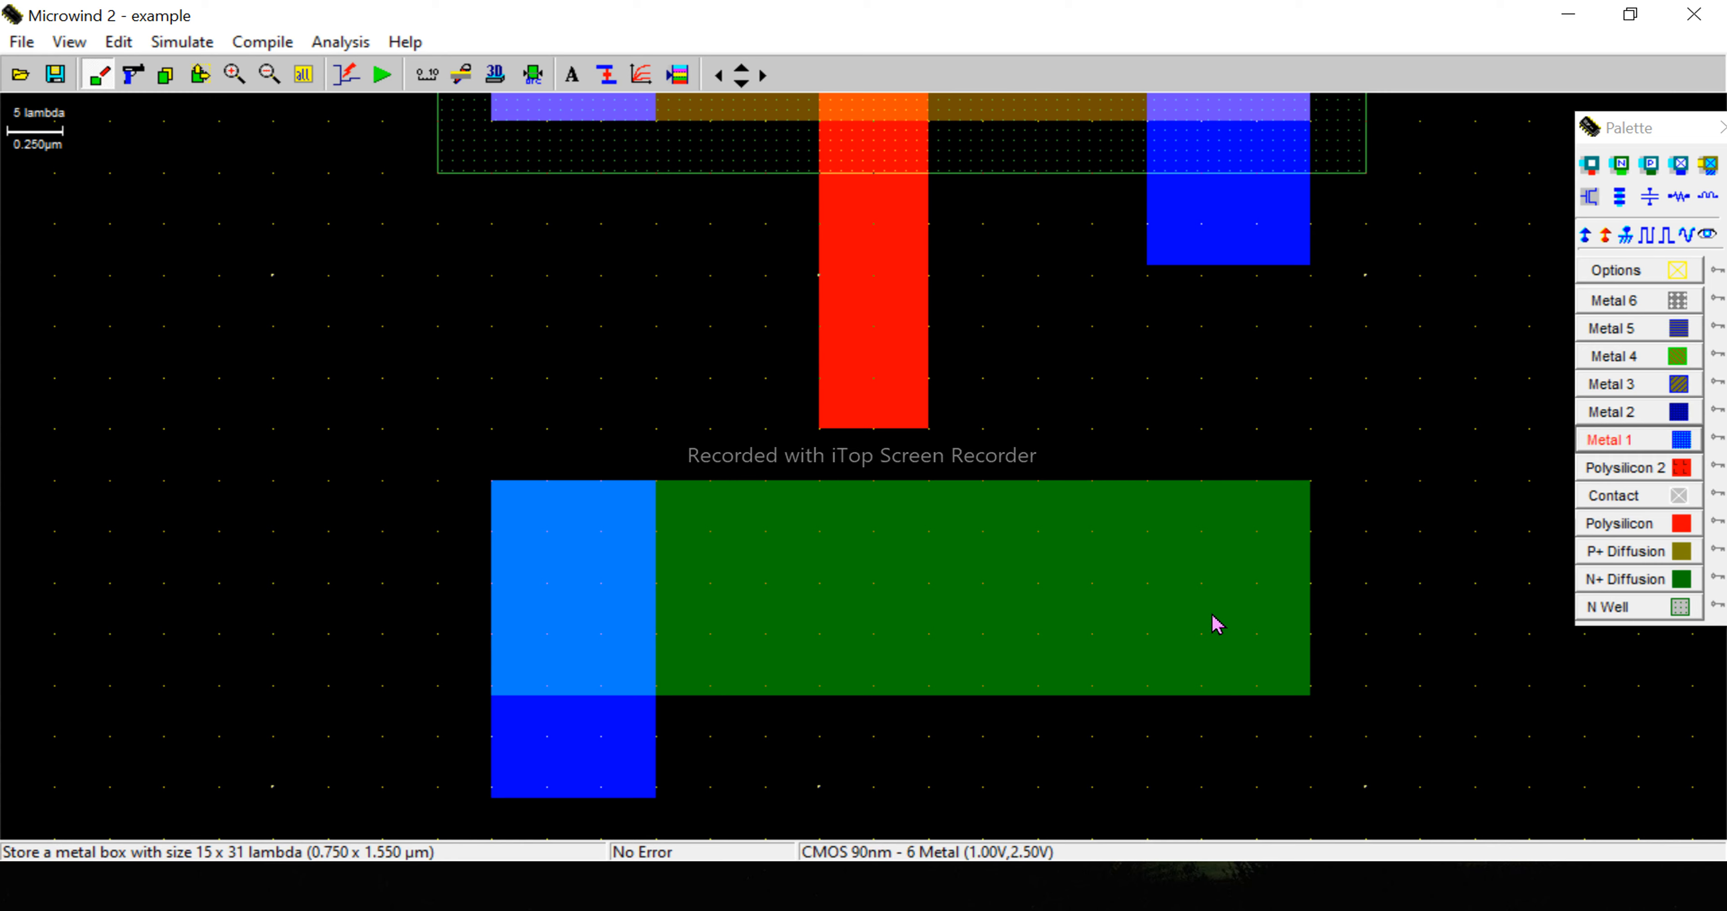
- Connect the right ends of both diffusions with Metal 1 boxes of about 15 x 36 and 15 x 22 lambda
{"action": "left_click", "coordinate": [1594, 443]}
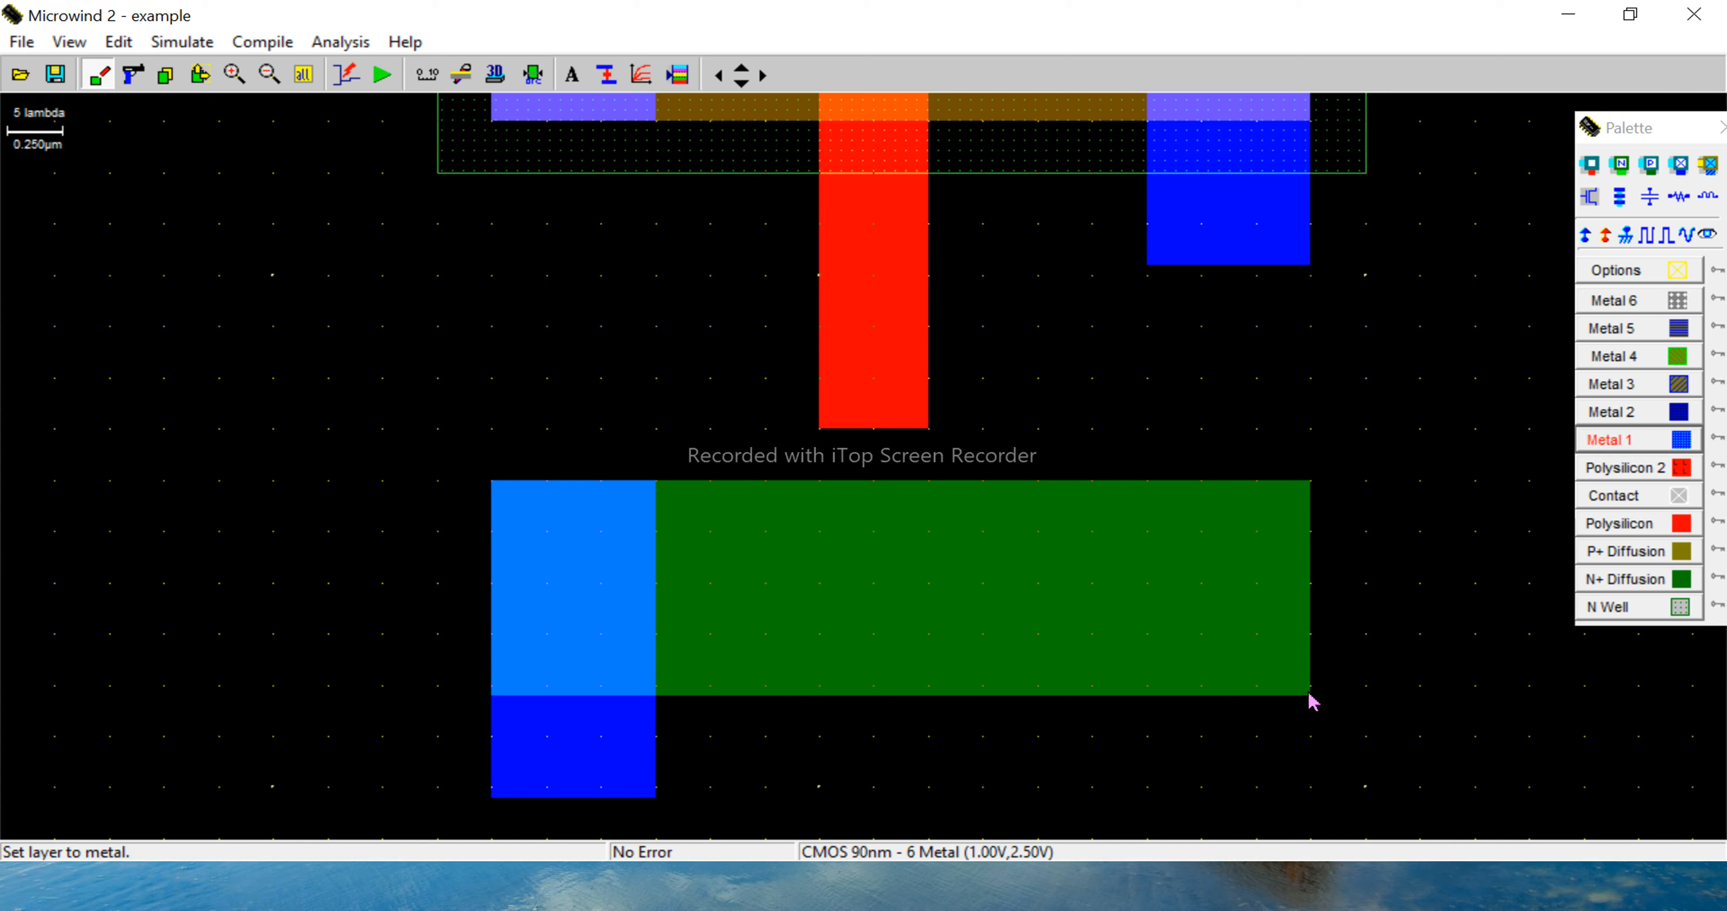
{"action": "left_click_drag", "start_coordinate": [1309, 695], "coordinate": [1149, 330]}
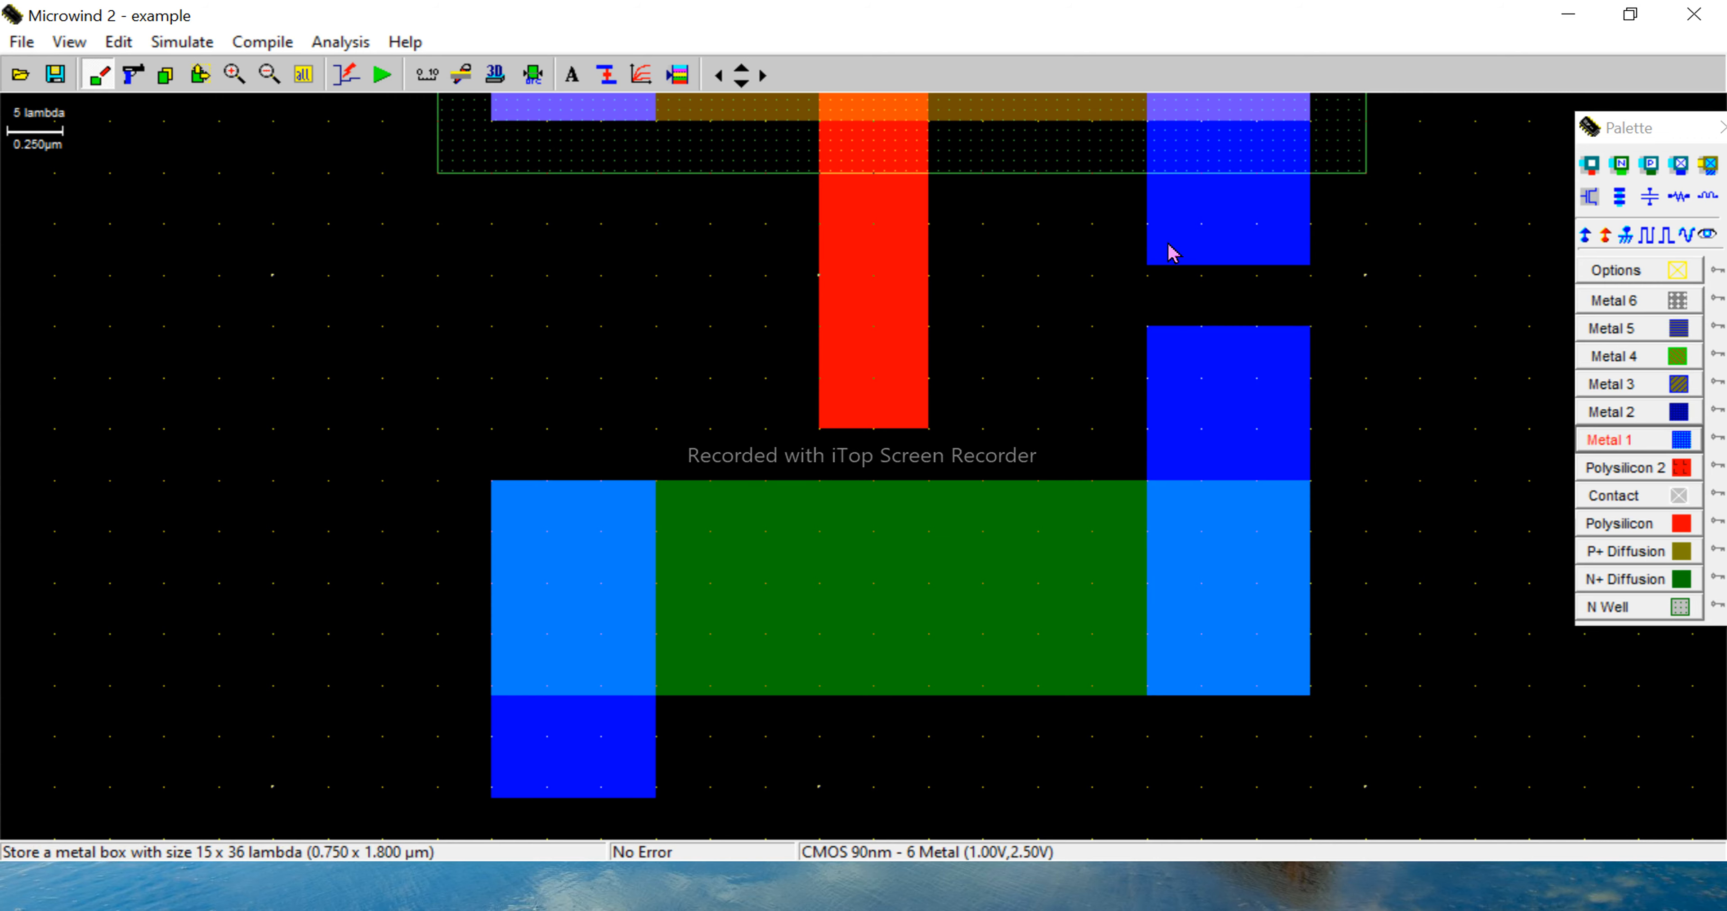
{"action": "left_click_drag", "start_coordinate": [1148, 227], "coordinate": [1313, 453]}
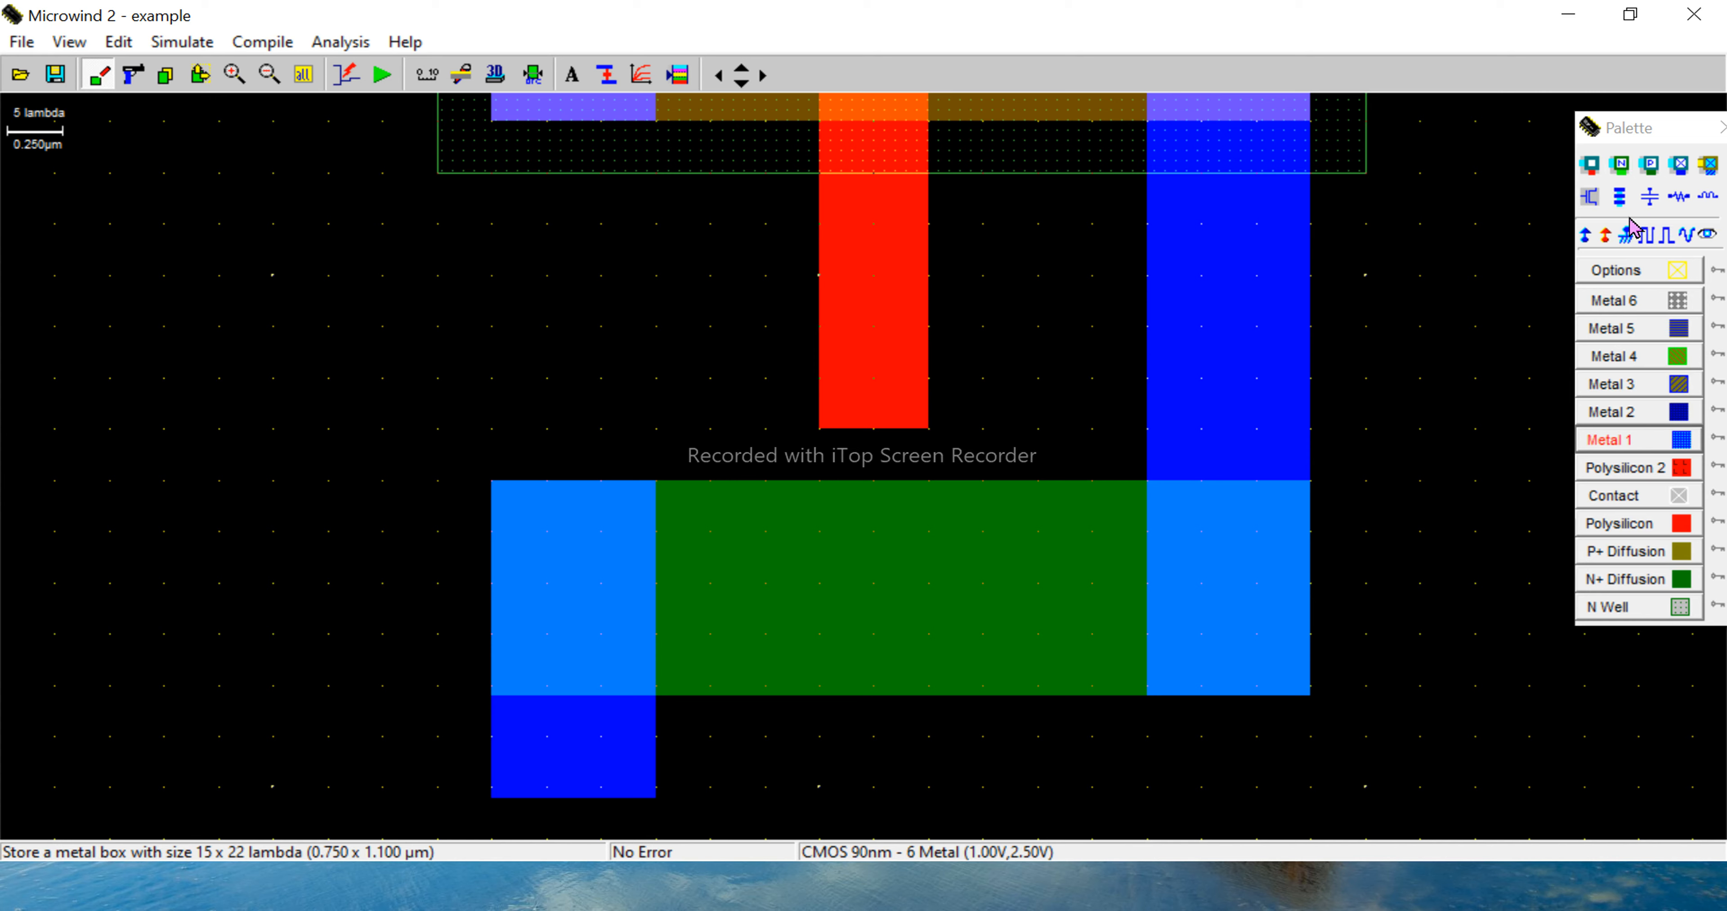
- Place Metal 1 to N+ diffusion contacts at both ends of the N+ diffusion
{"action": "left_click", "coordinate": [1620, 164]}
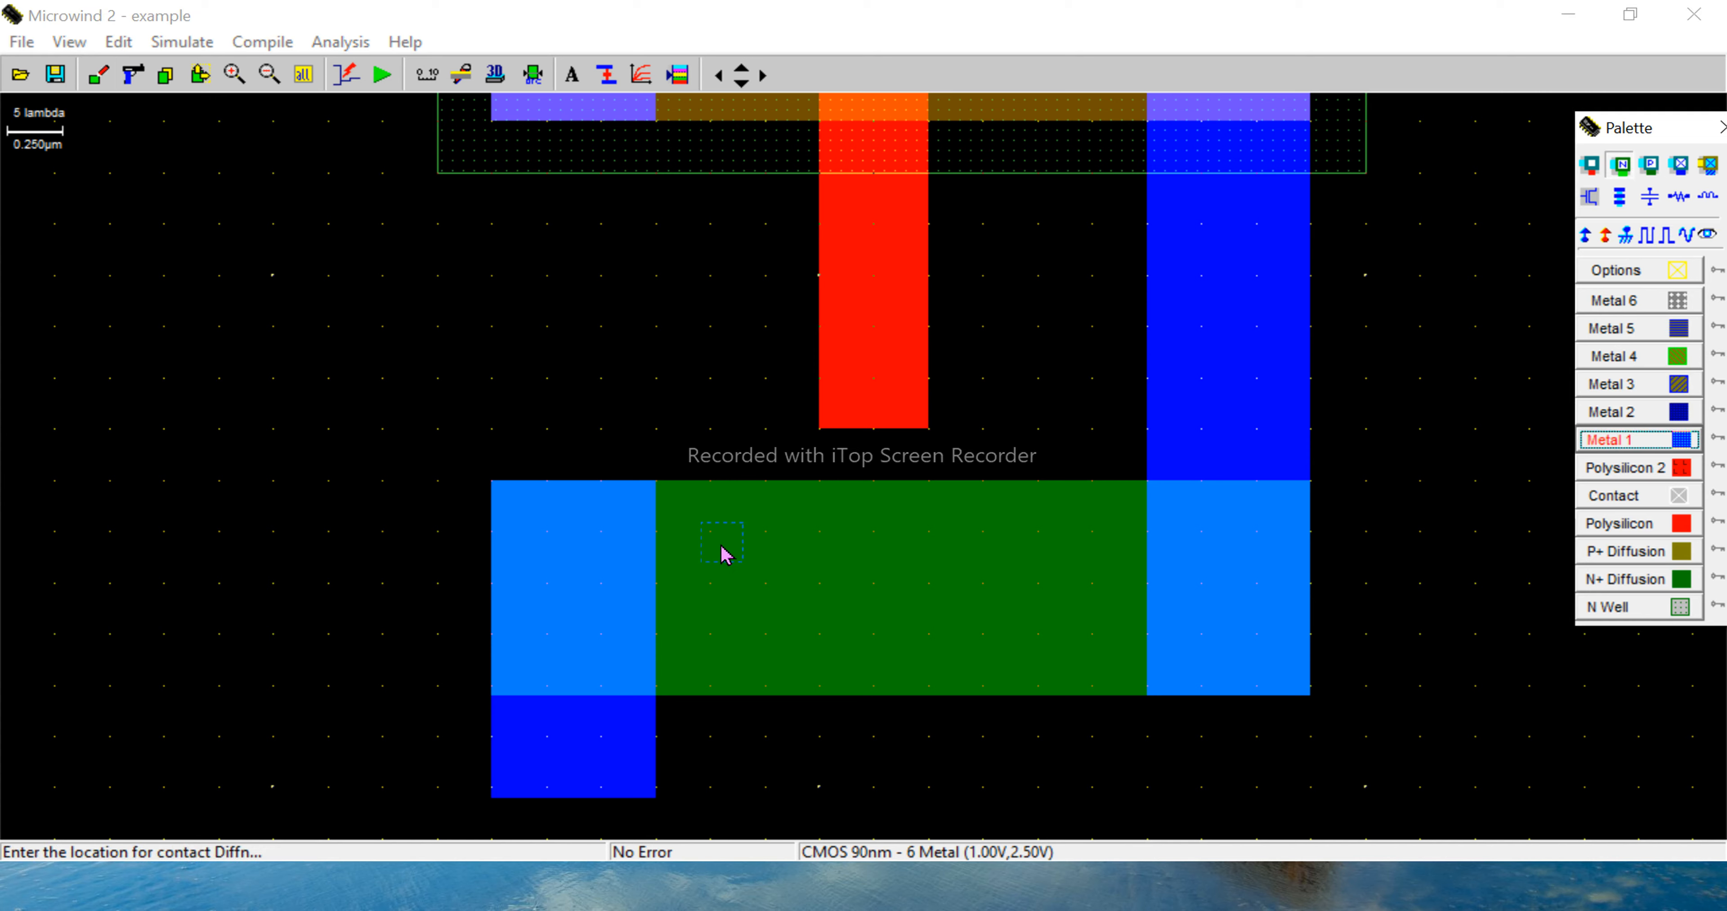
{"action": "left_click", "coordinate": [569, 601]}
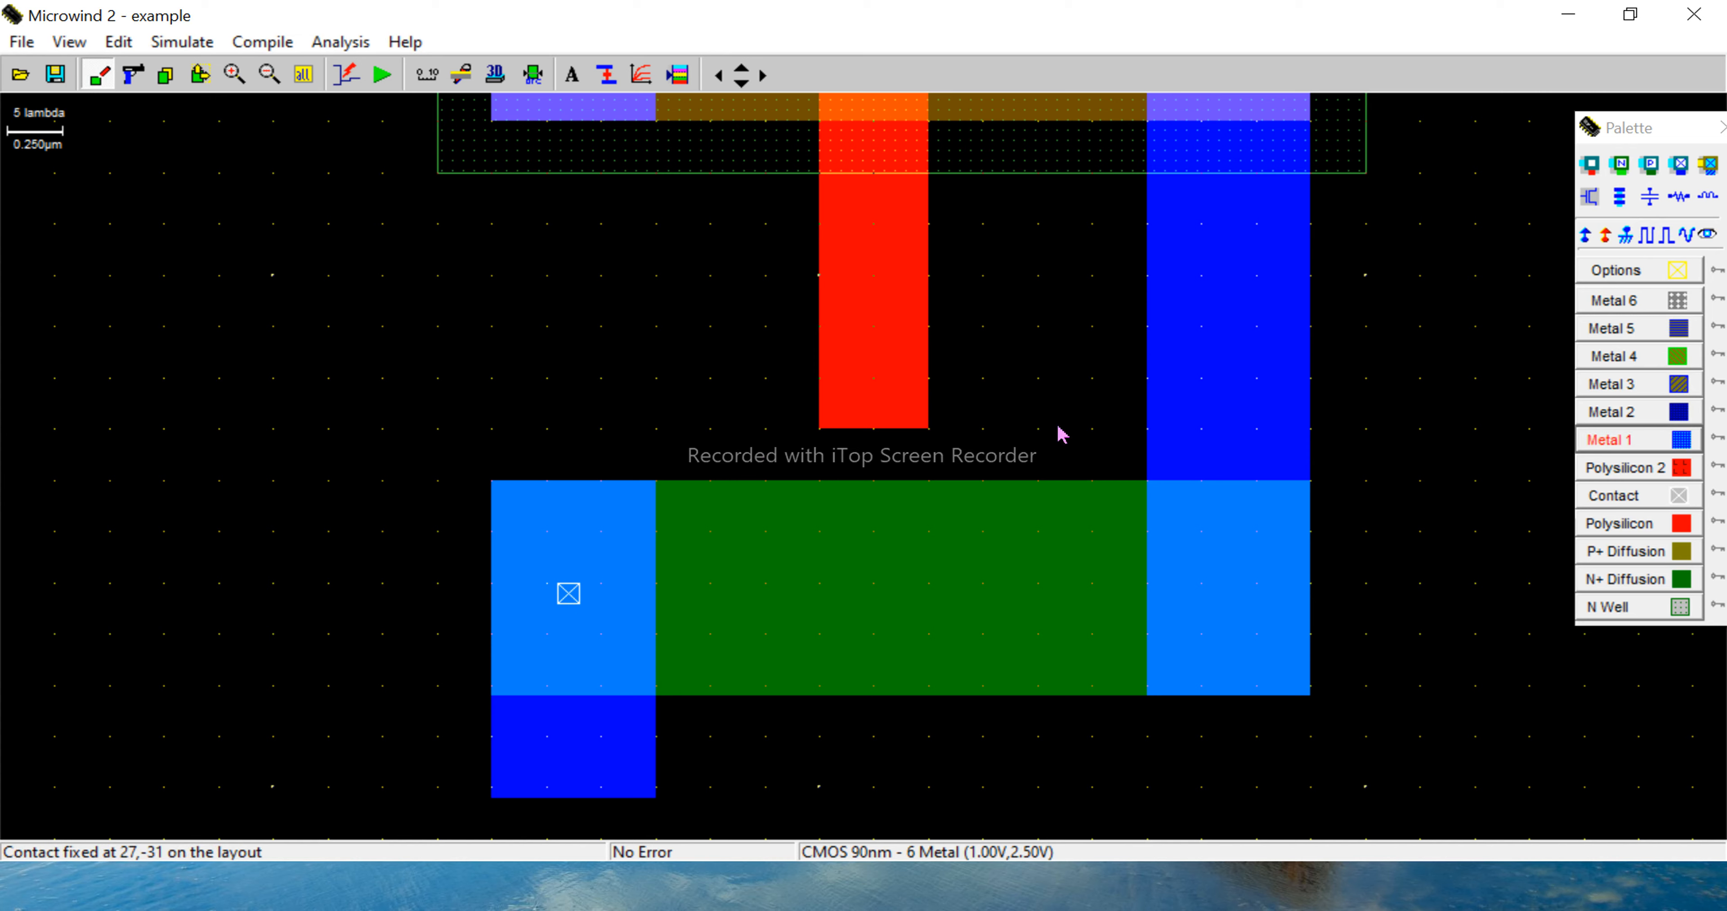
{"action": "left_click", "coordinate": [1619, 166]}
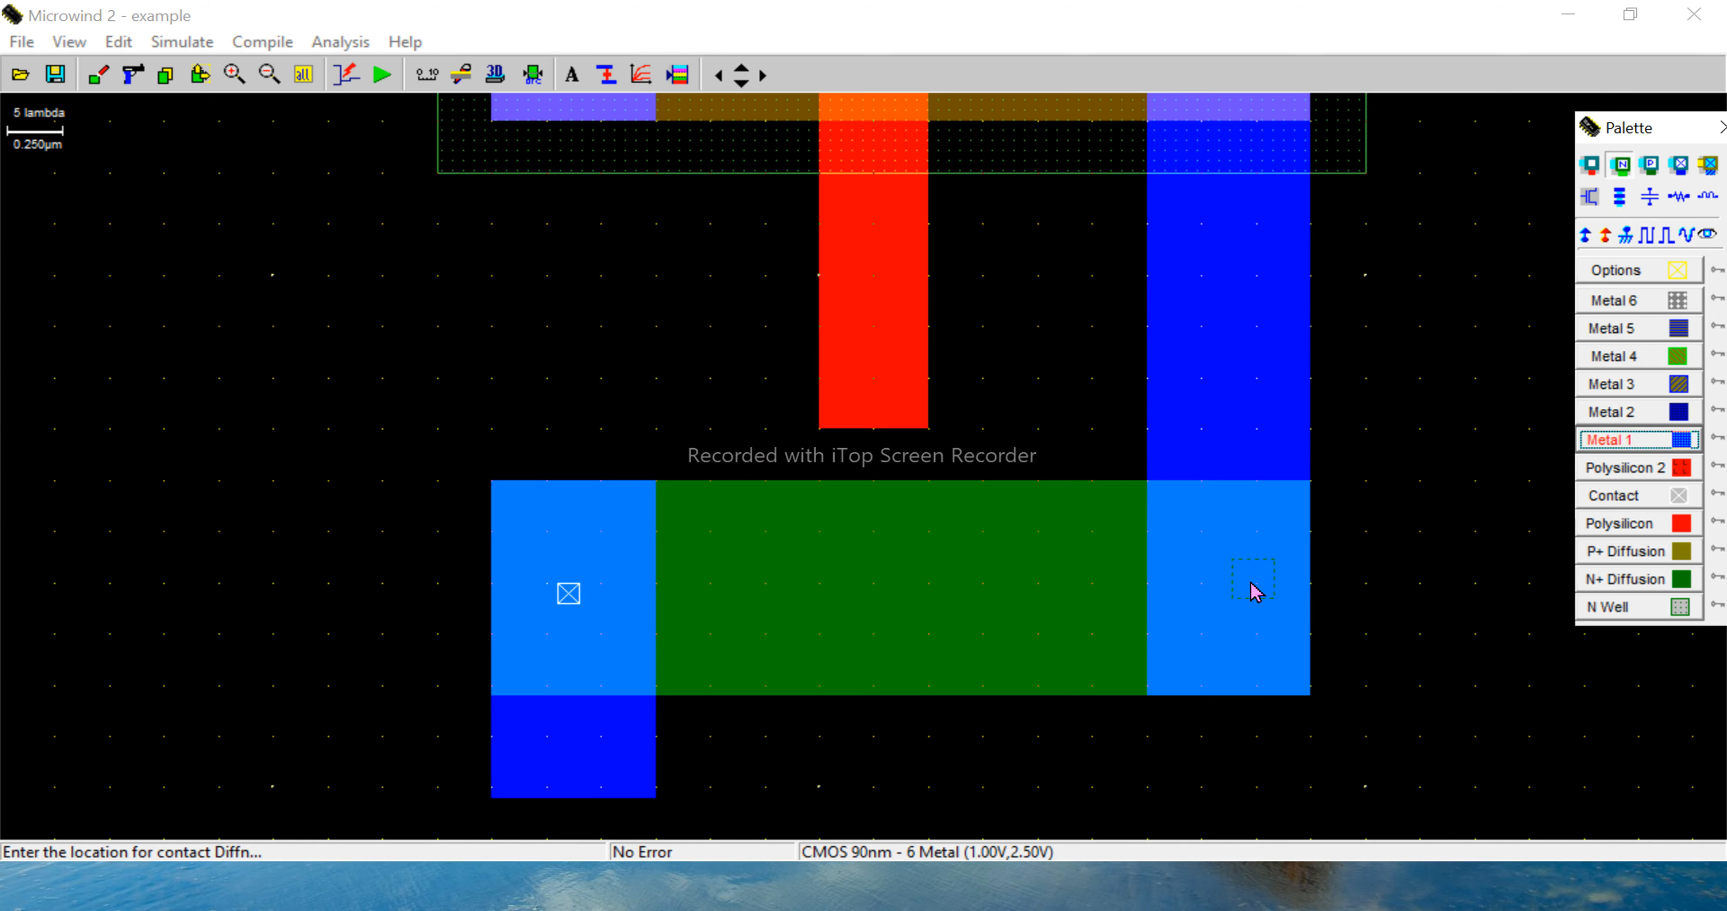
{"action": "left_click", "coordinate": [1235, 602]}
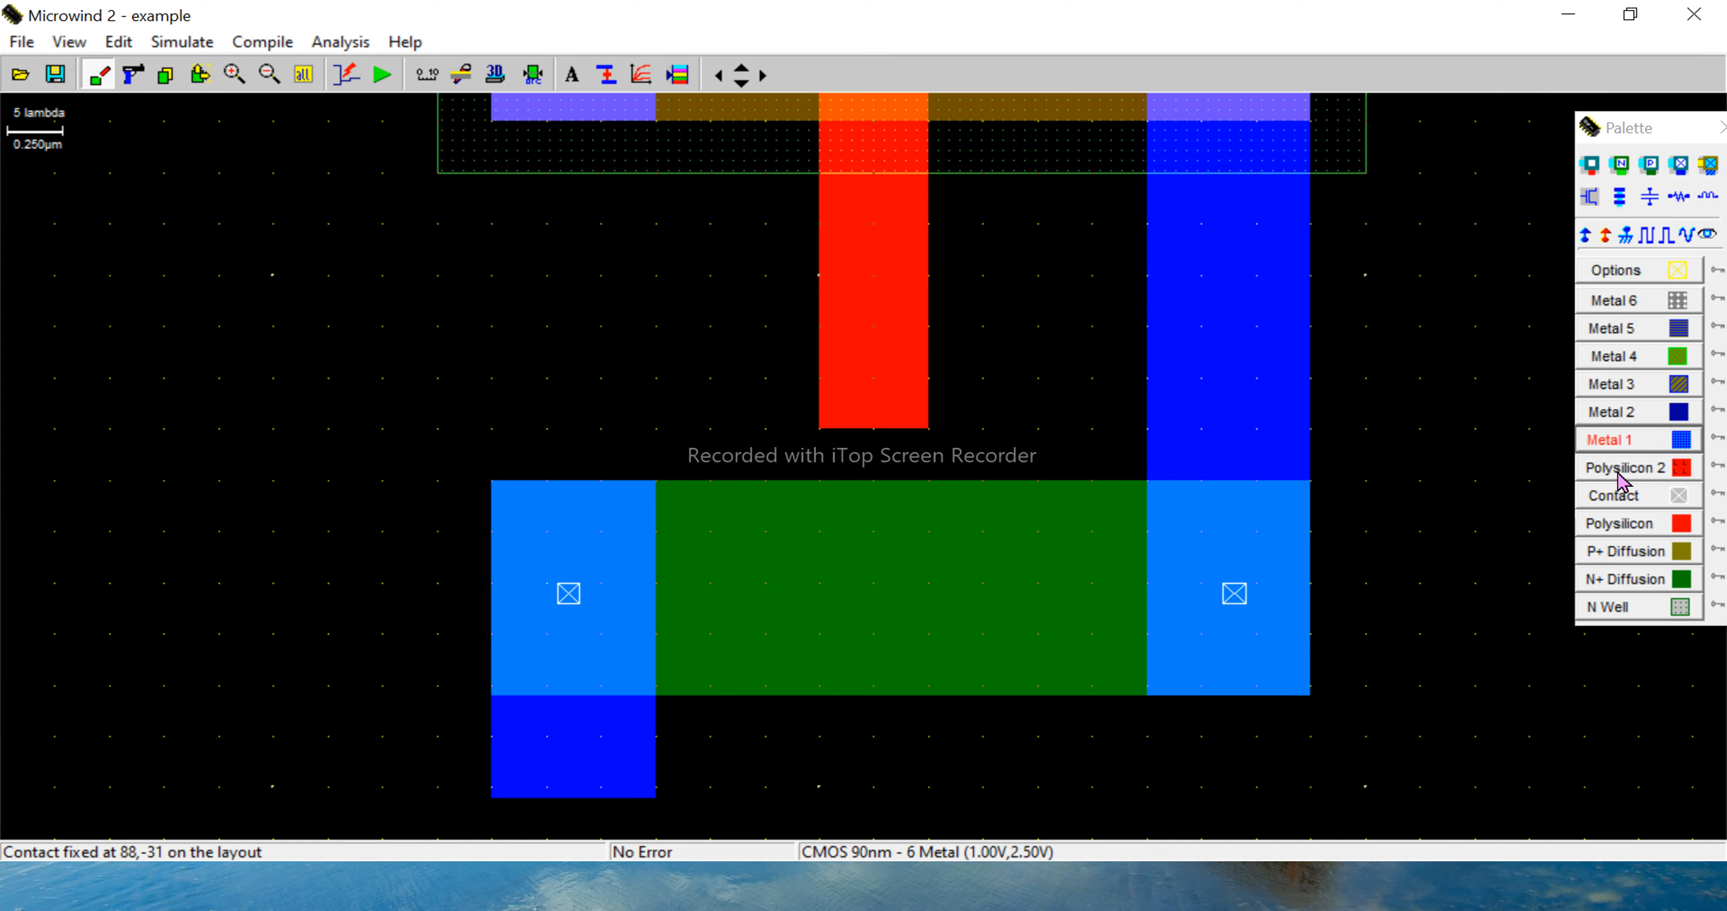
- Extend the gate across the N+ diffusion with a polysilicon box of about 10 x 40 lambda, bridging the gap with one of about 10 x 26 lambda
{"action": "left_click", "coordinate": [1612, 526]}
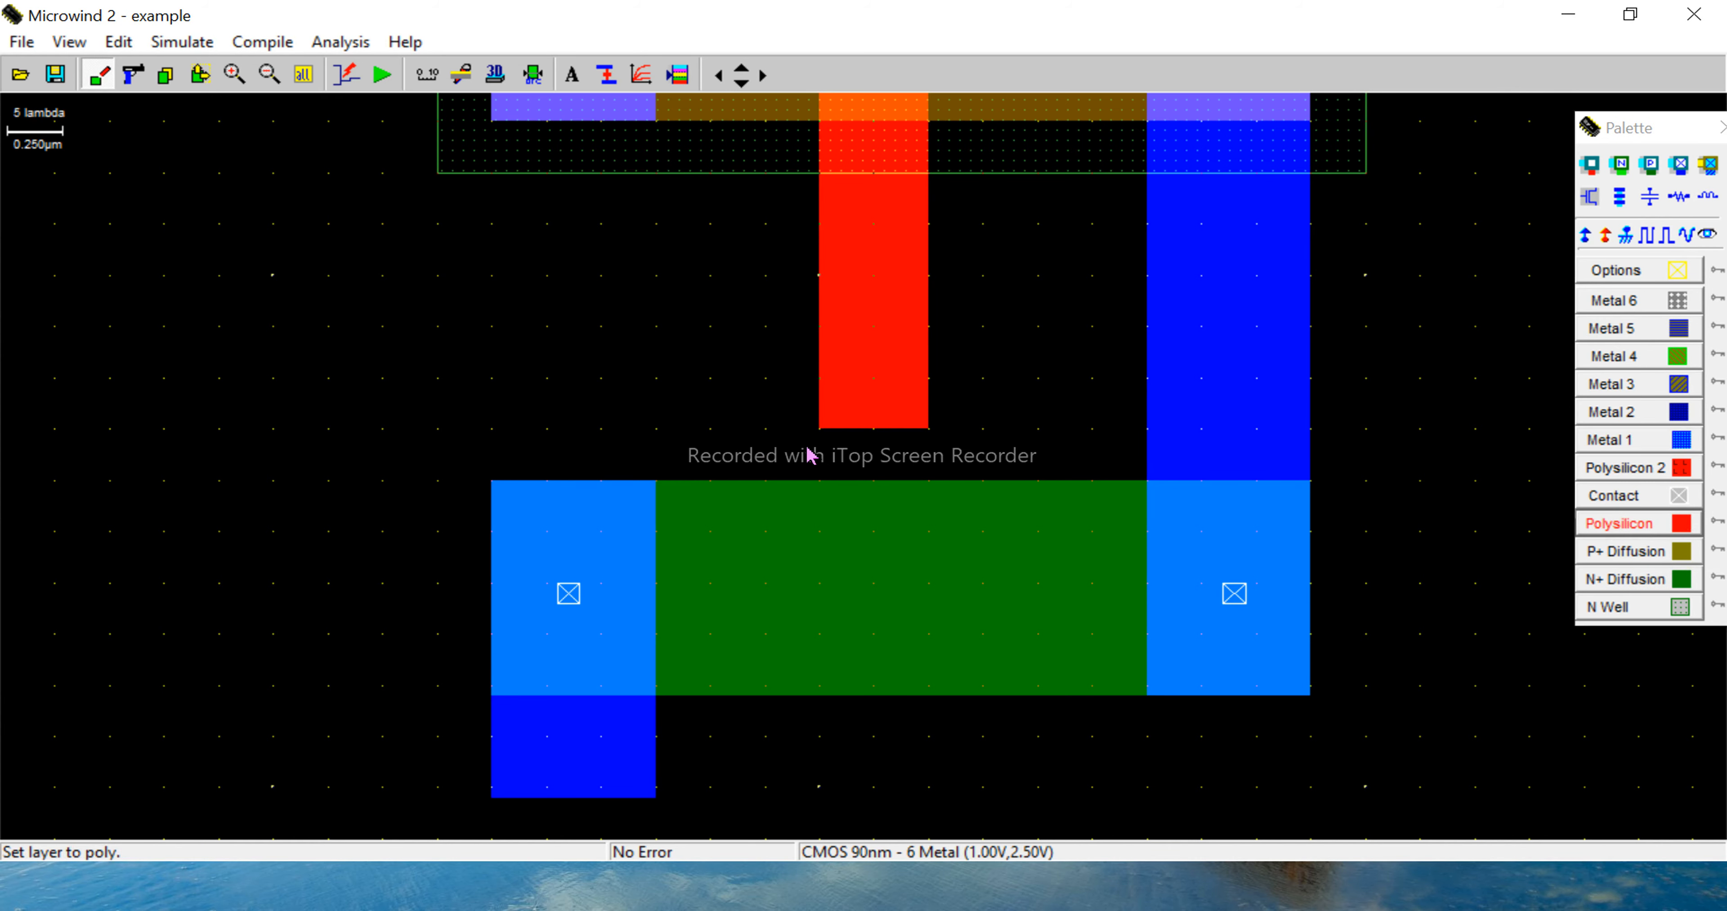
{"action": "left_click_drag", "start_coordinate": [819, 443], "coordinate": [932, 866]}
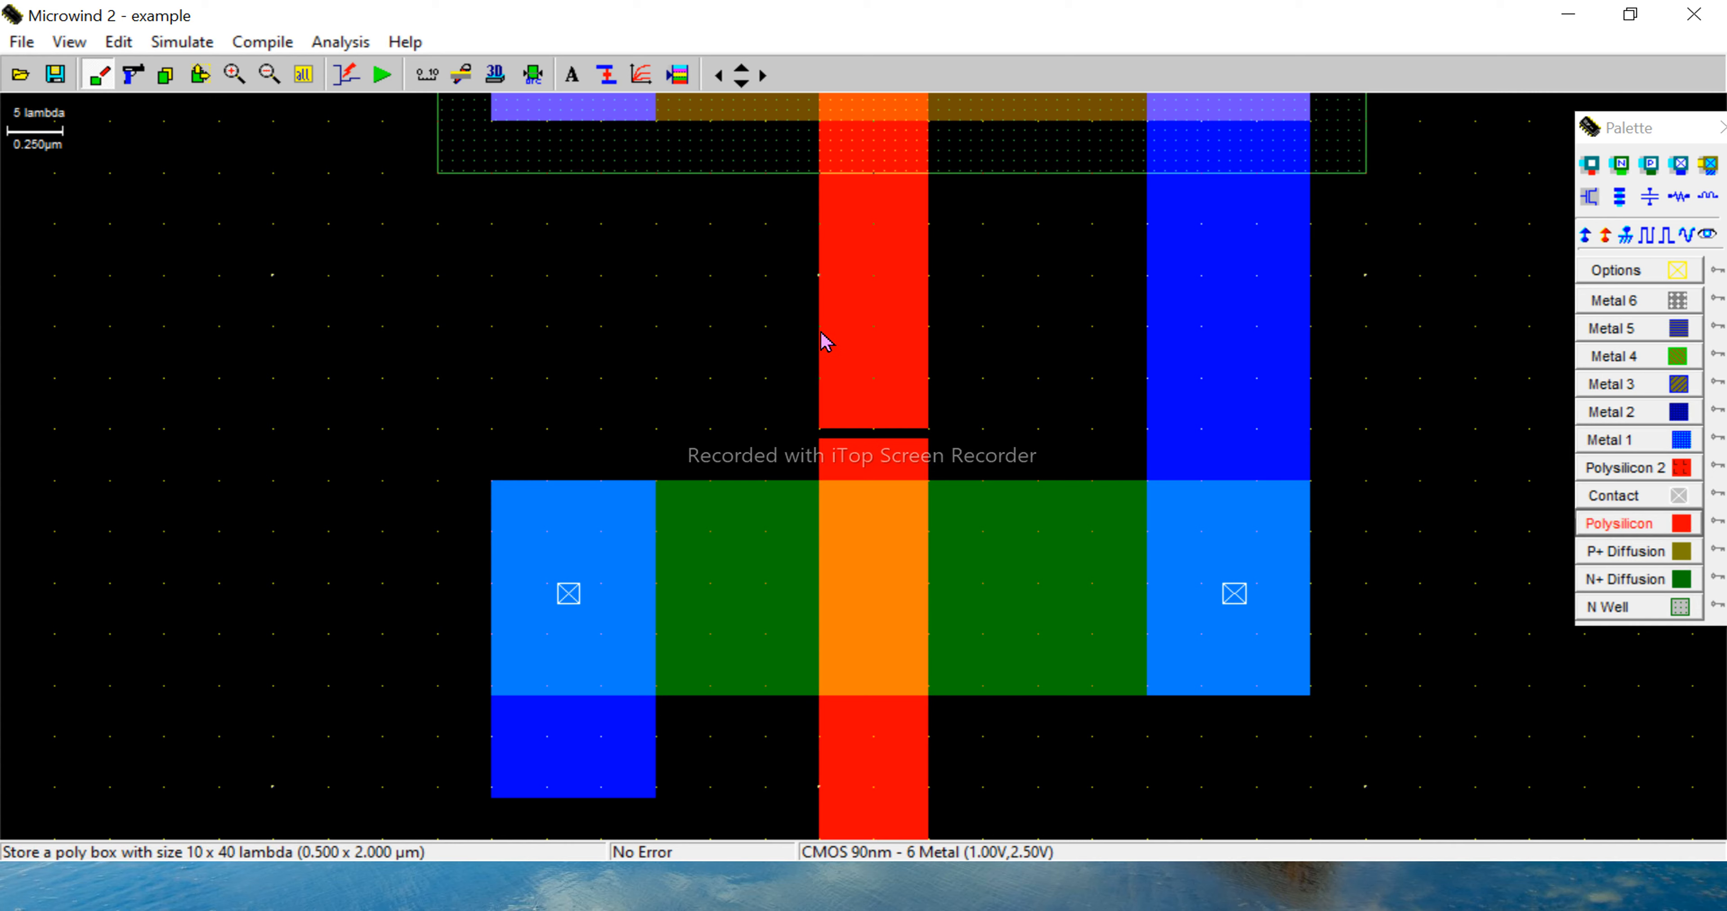
{"action": "left_click_drag", "start_coordinate": [821, 339], "coordinate": [932, 600]}
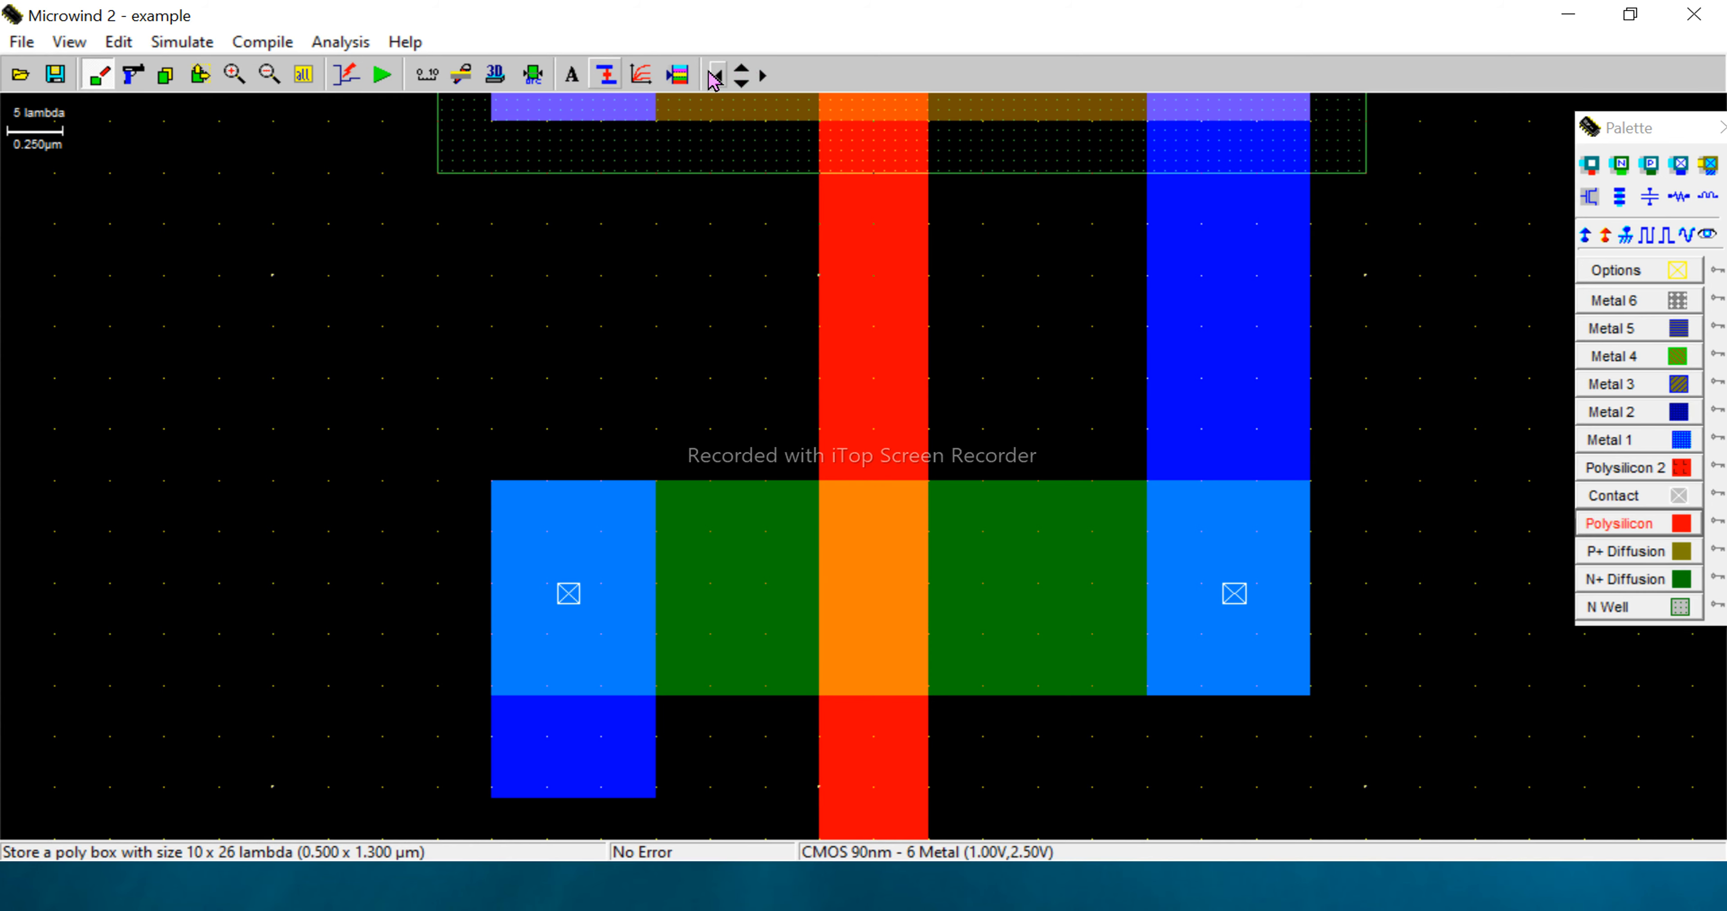
- Place a Vdd supply on the Metal 1 end above the P+ diffusion and a Vss ground on the one below the N+ diffusion
{"action": "left_click", "coordinate": [301, 84]}
{"action": "key", "text": "Left"}
{"action": "key", "text": "Left"}
{"action": "key", "text": "Left"}
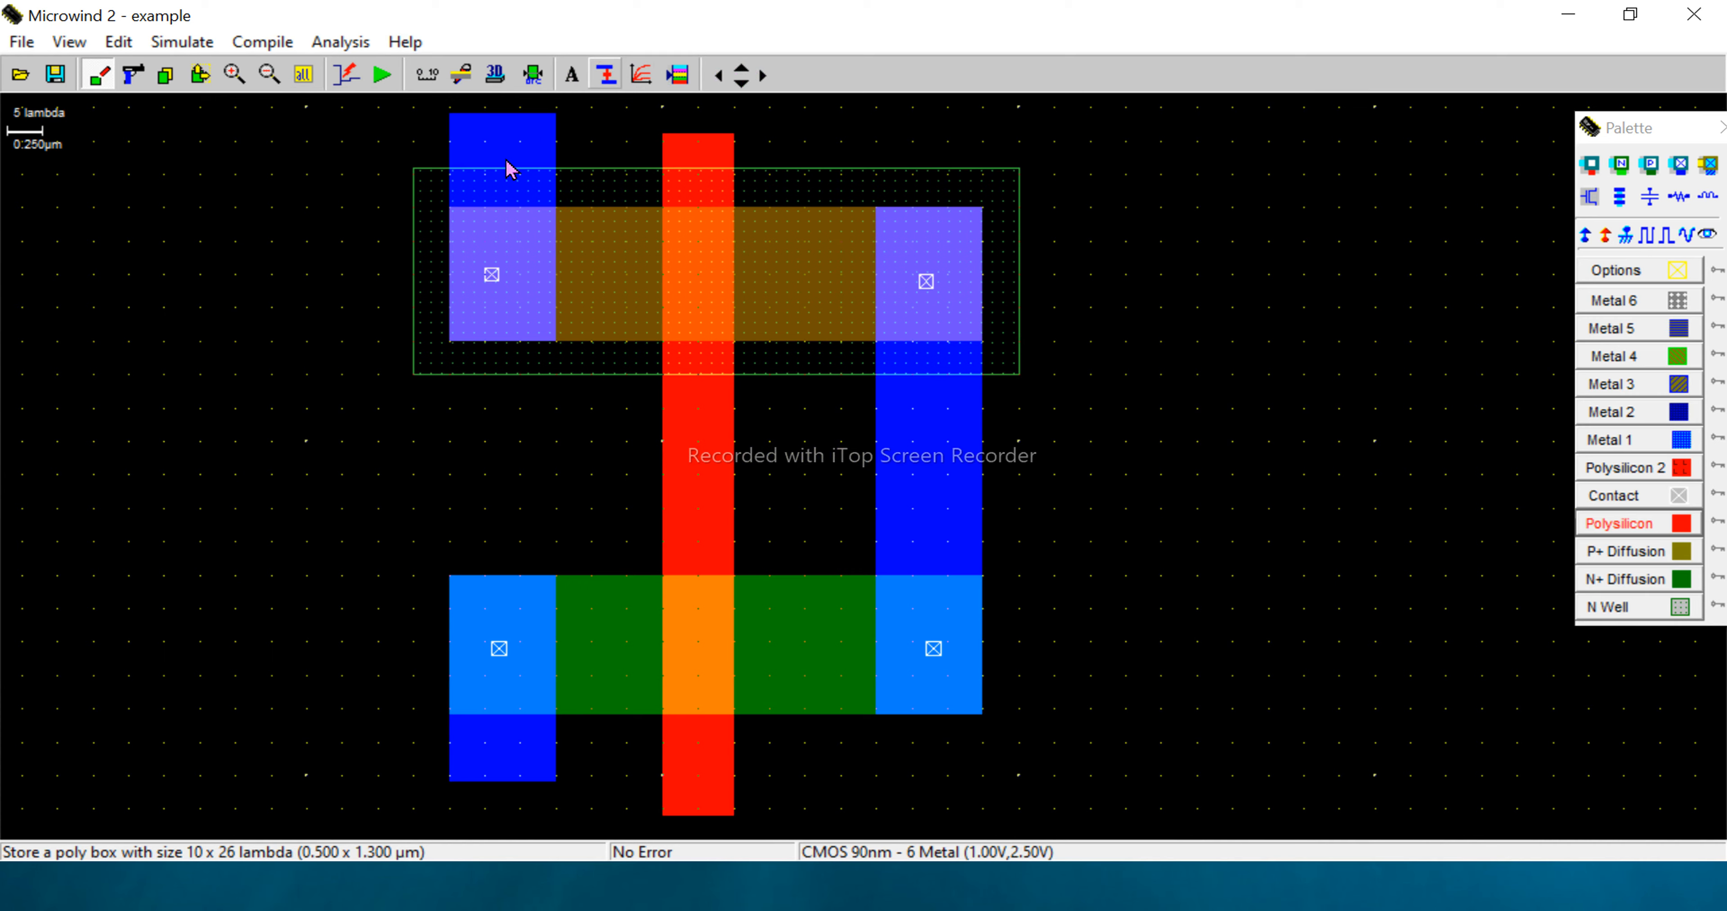
{"action": "left_click", "coordinate": [1586, 231]}
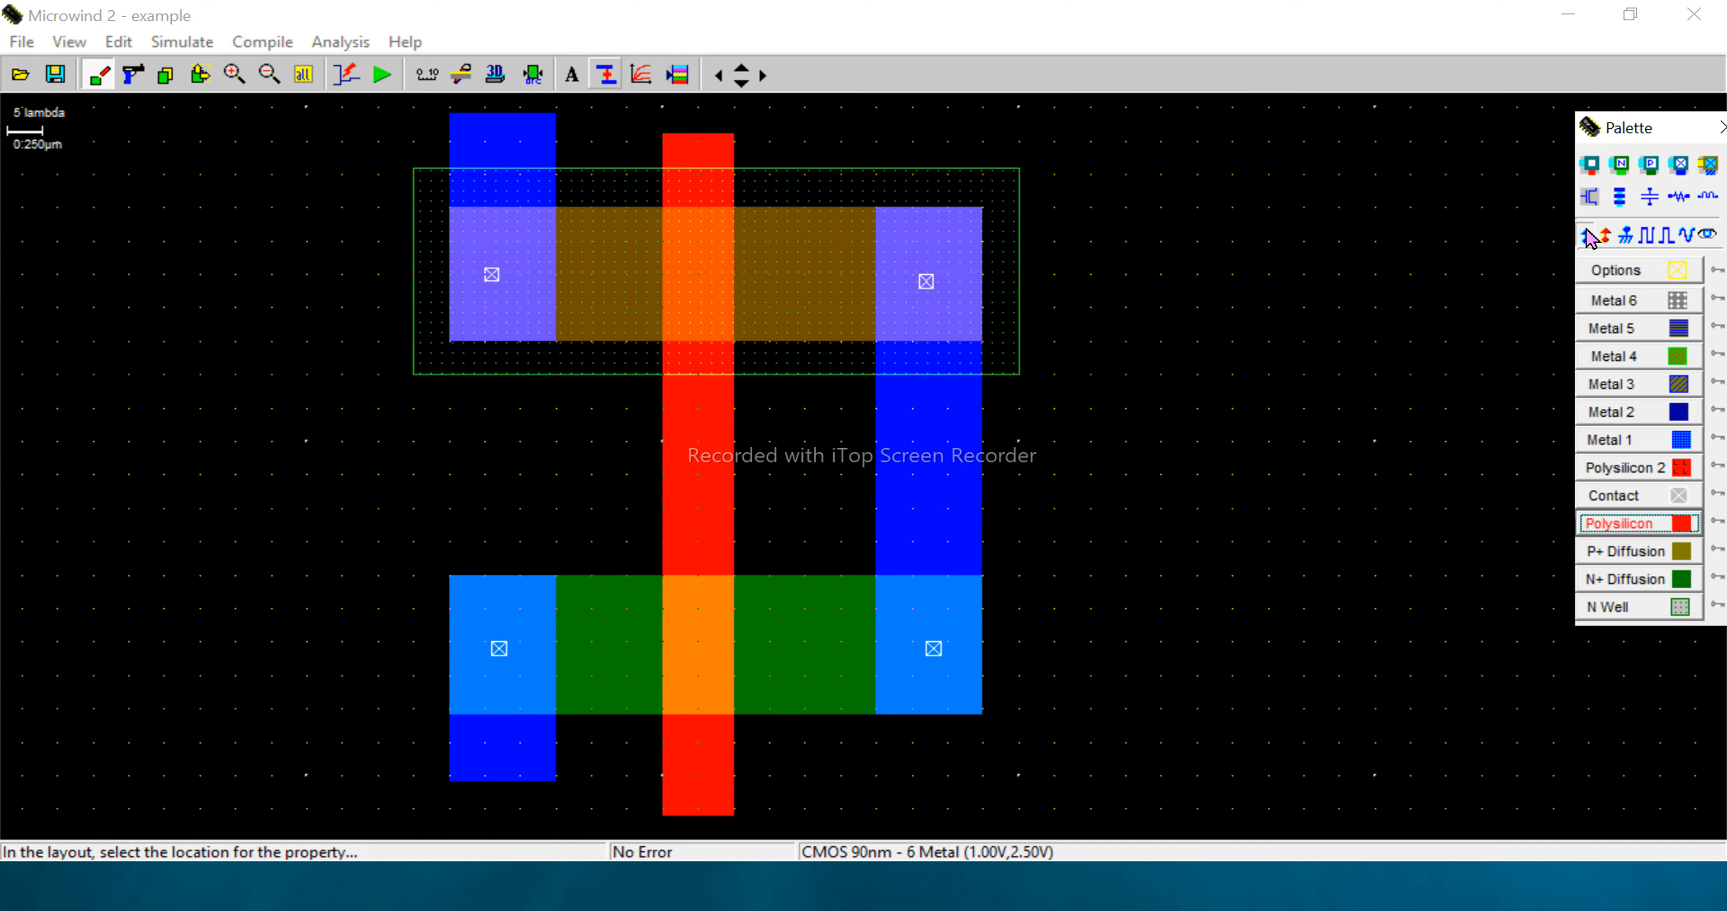
{"action": "left_click", "coordinate": [504, 138]}
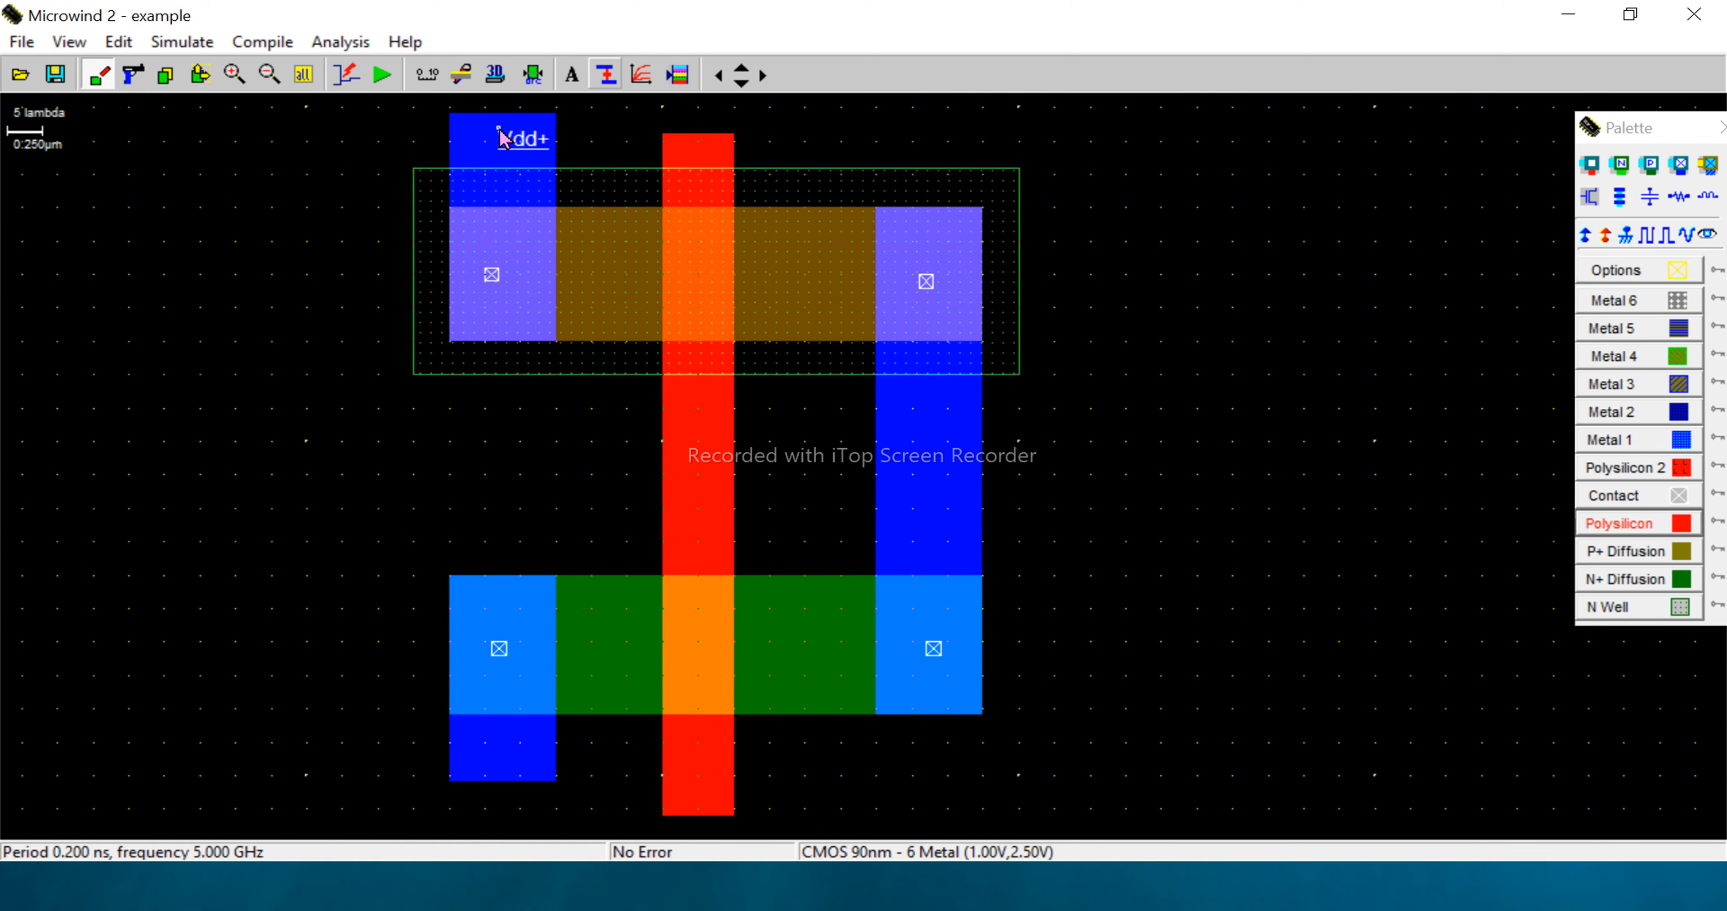
{"action": "left_click", "coordinate": [1626, 238]}
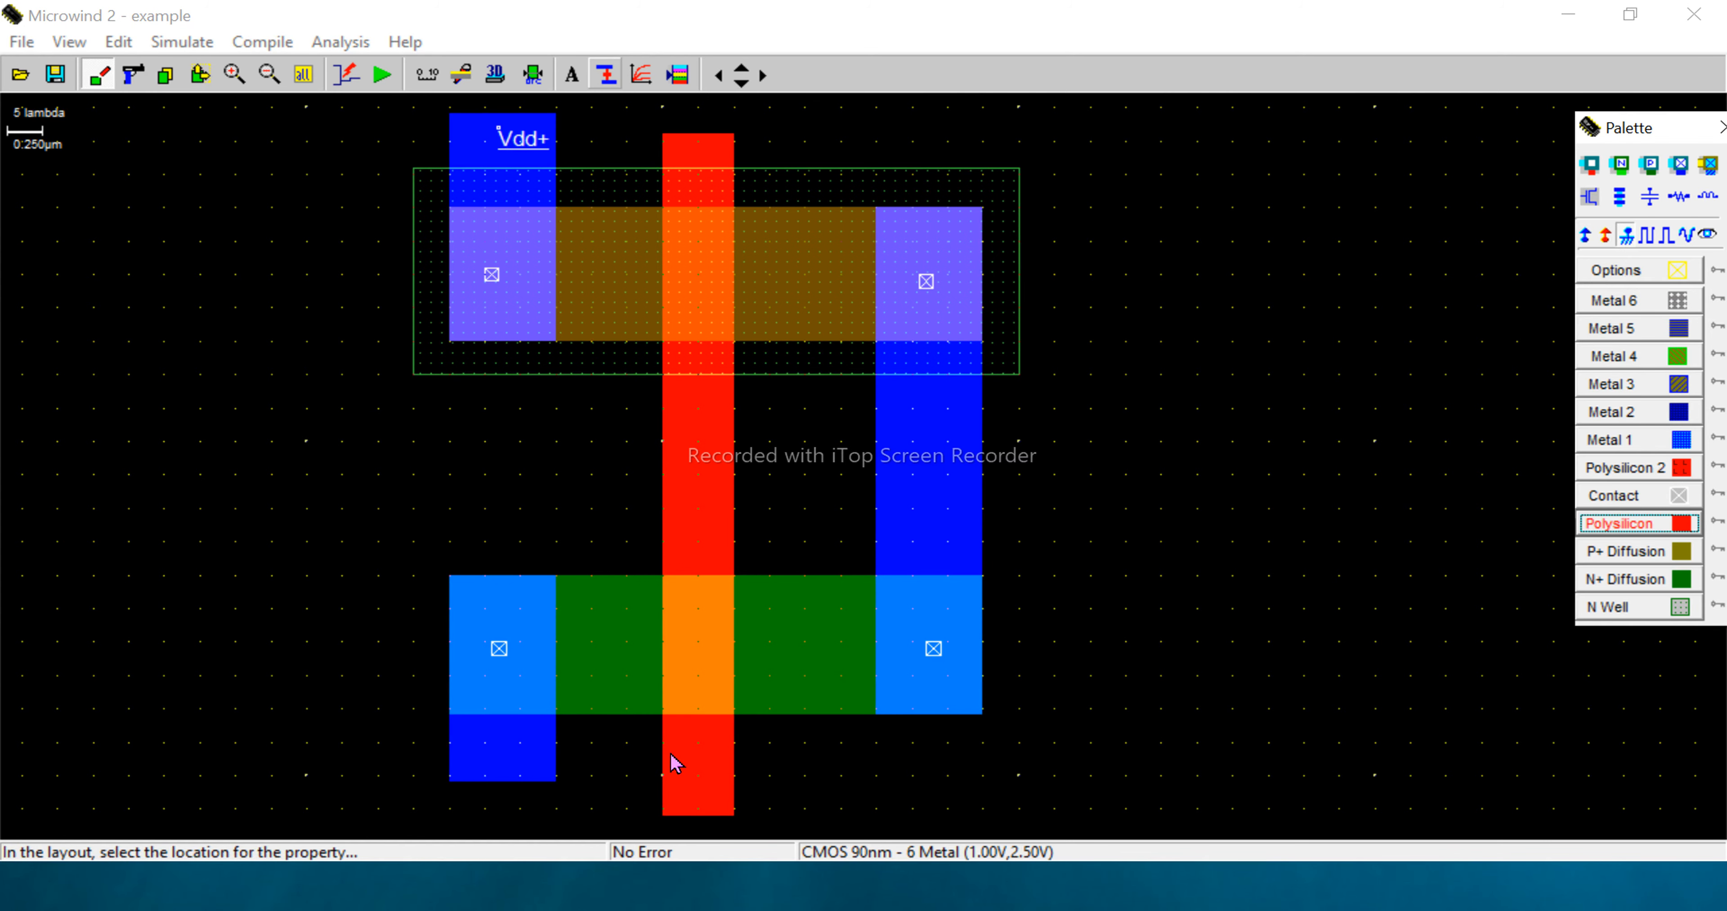
{"action": "left_click", "coordinate": [492, 752]}
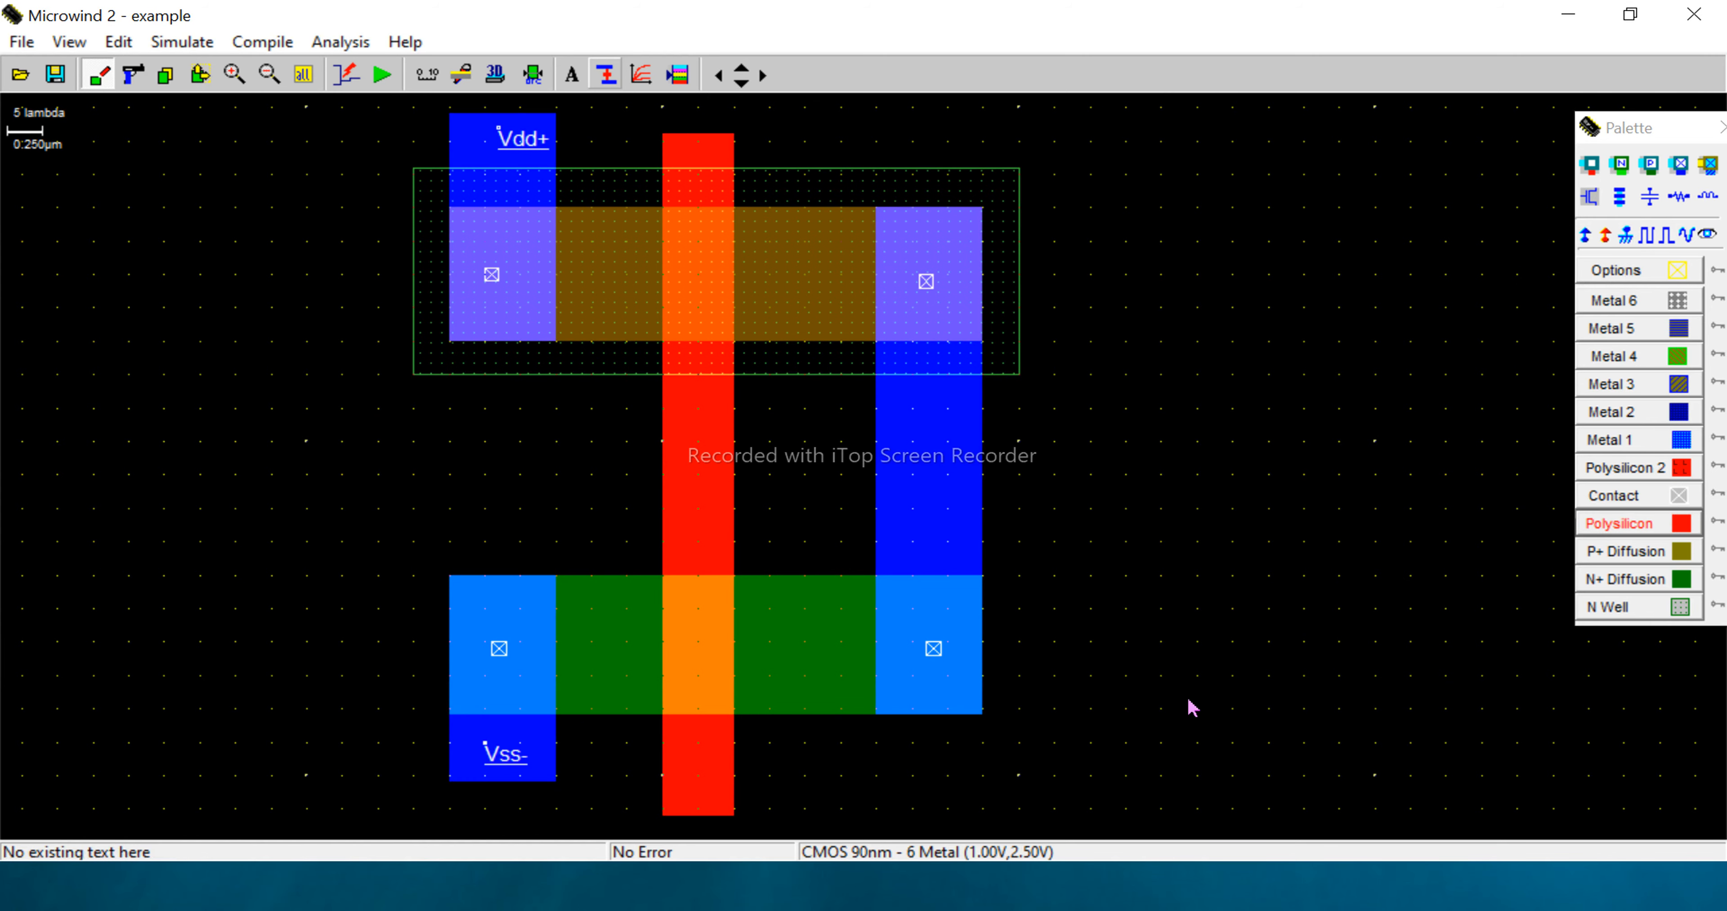
- Draw contact boxes of about 7 x 4 lambda at the Vdd label and 7 x 5 lambda at the Vss label
{"action": "left_click", "coordinate": [1621, 497]}
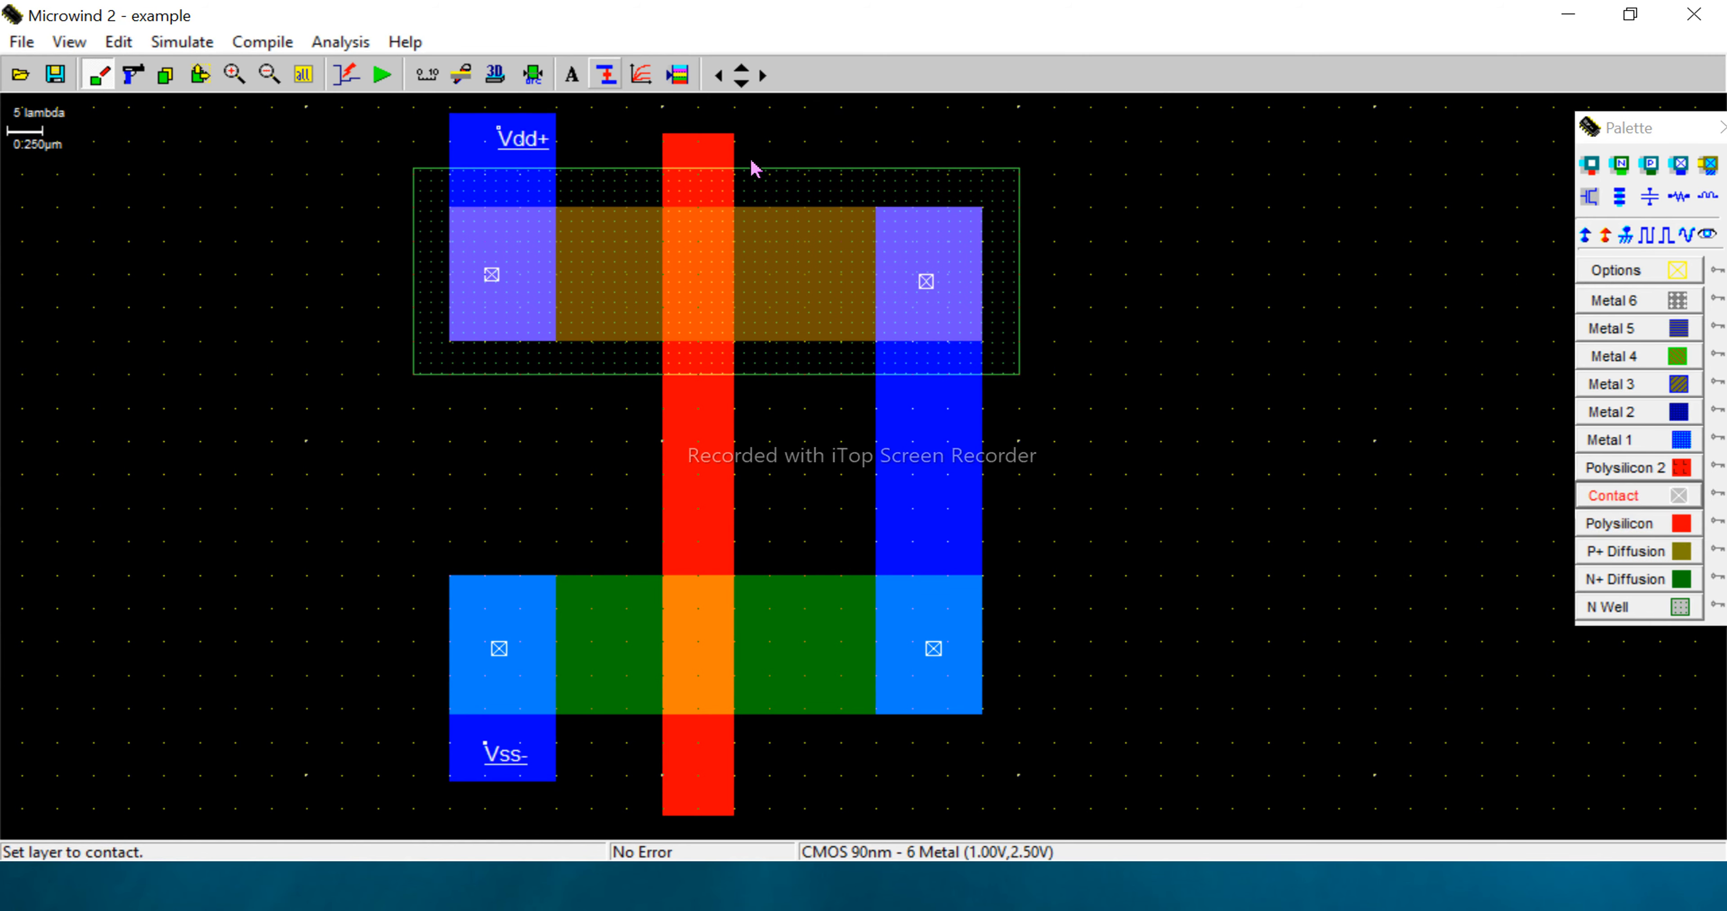
{"action": "left_click_drag", "start_coordinate": [472, 116], "coordinate": [520, 142]}
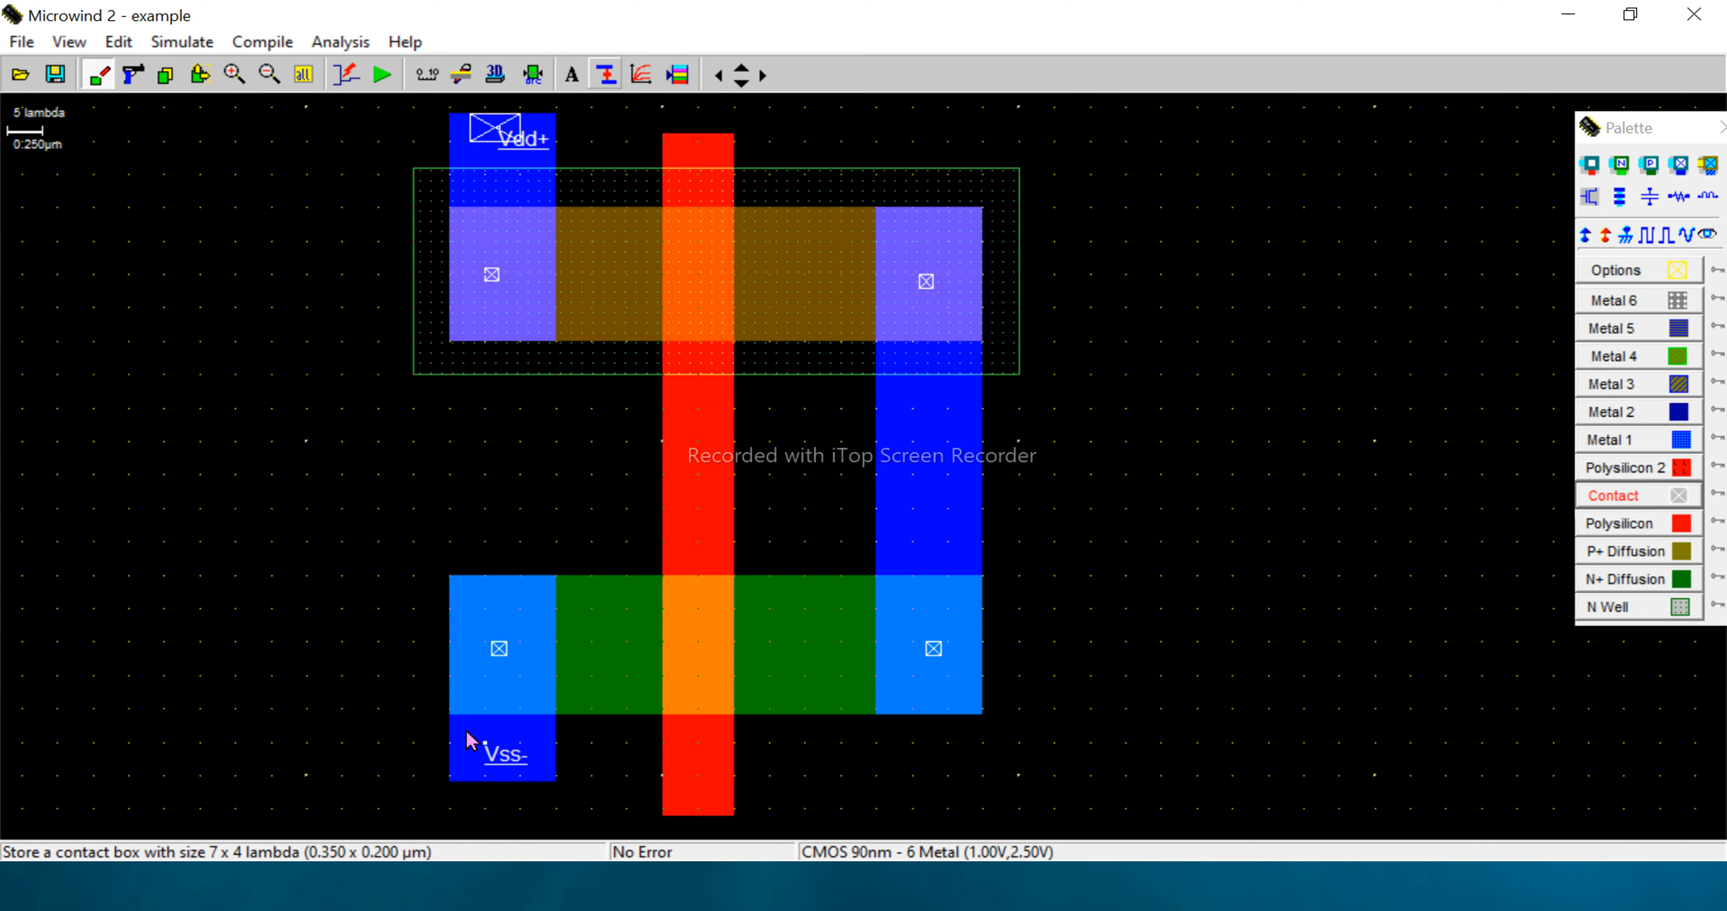
{"action": "left_click_drag", "start_coordinate": [467, 732], "coordinate": [514, 769]}
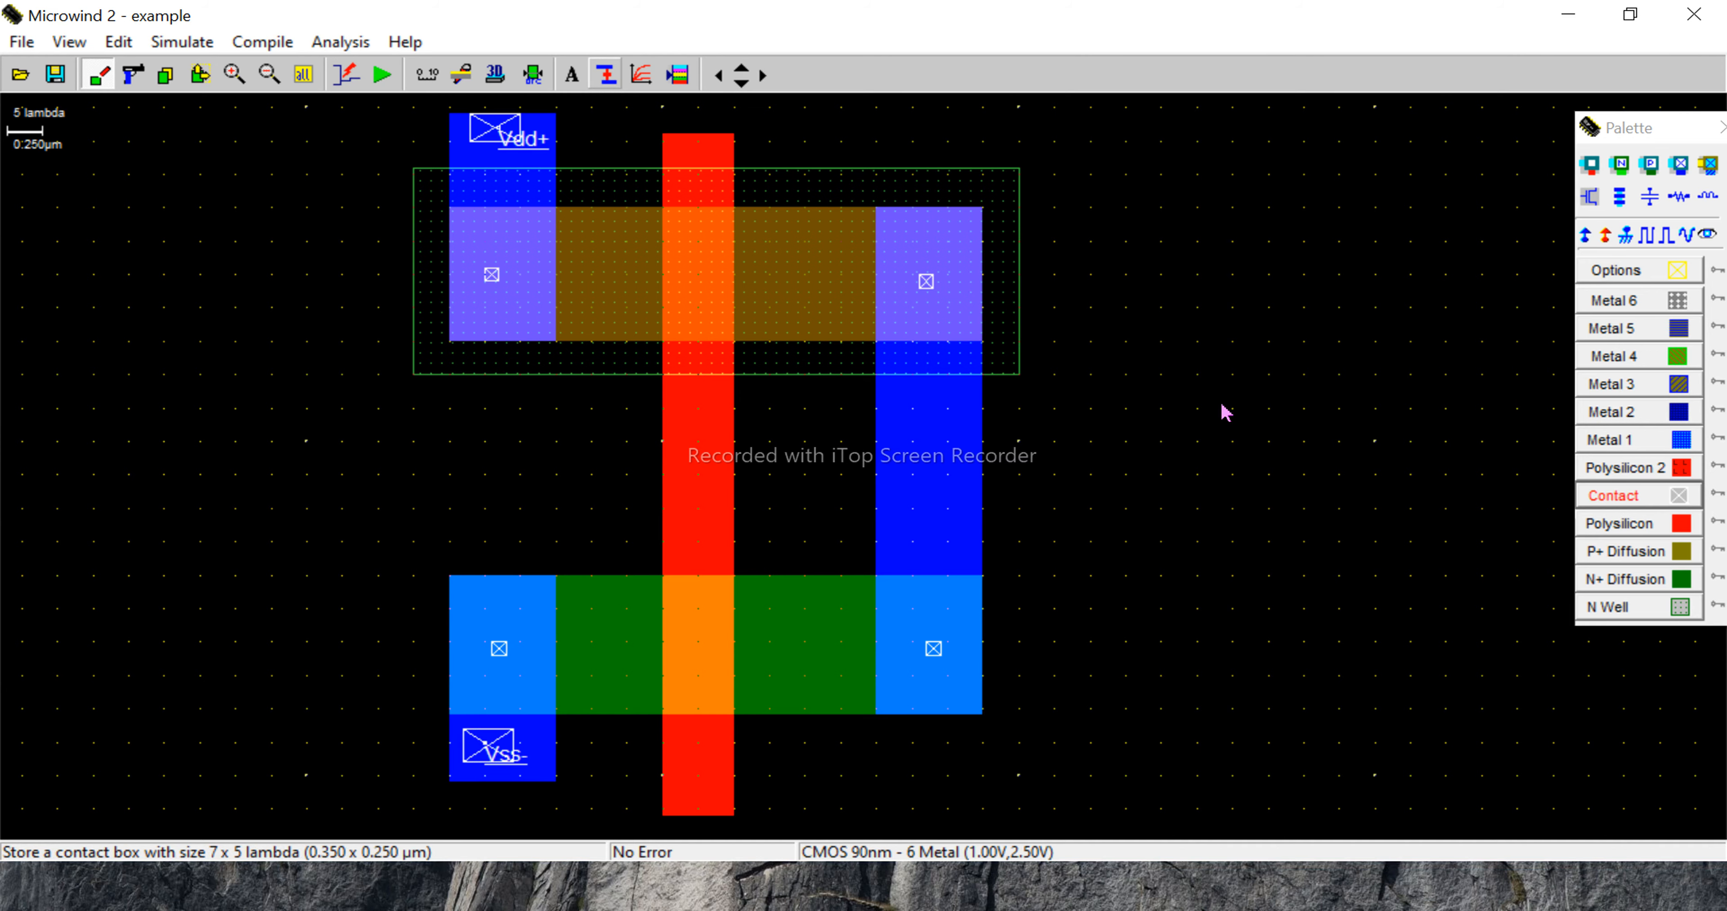
- Draw Metal 1 input and output strips of about 56 x 7 and 38 x 7 lambda, and place a poly contact where the input crosses the gate
{"action": "left_click", "coordinate": [1615, 442]}
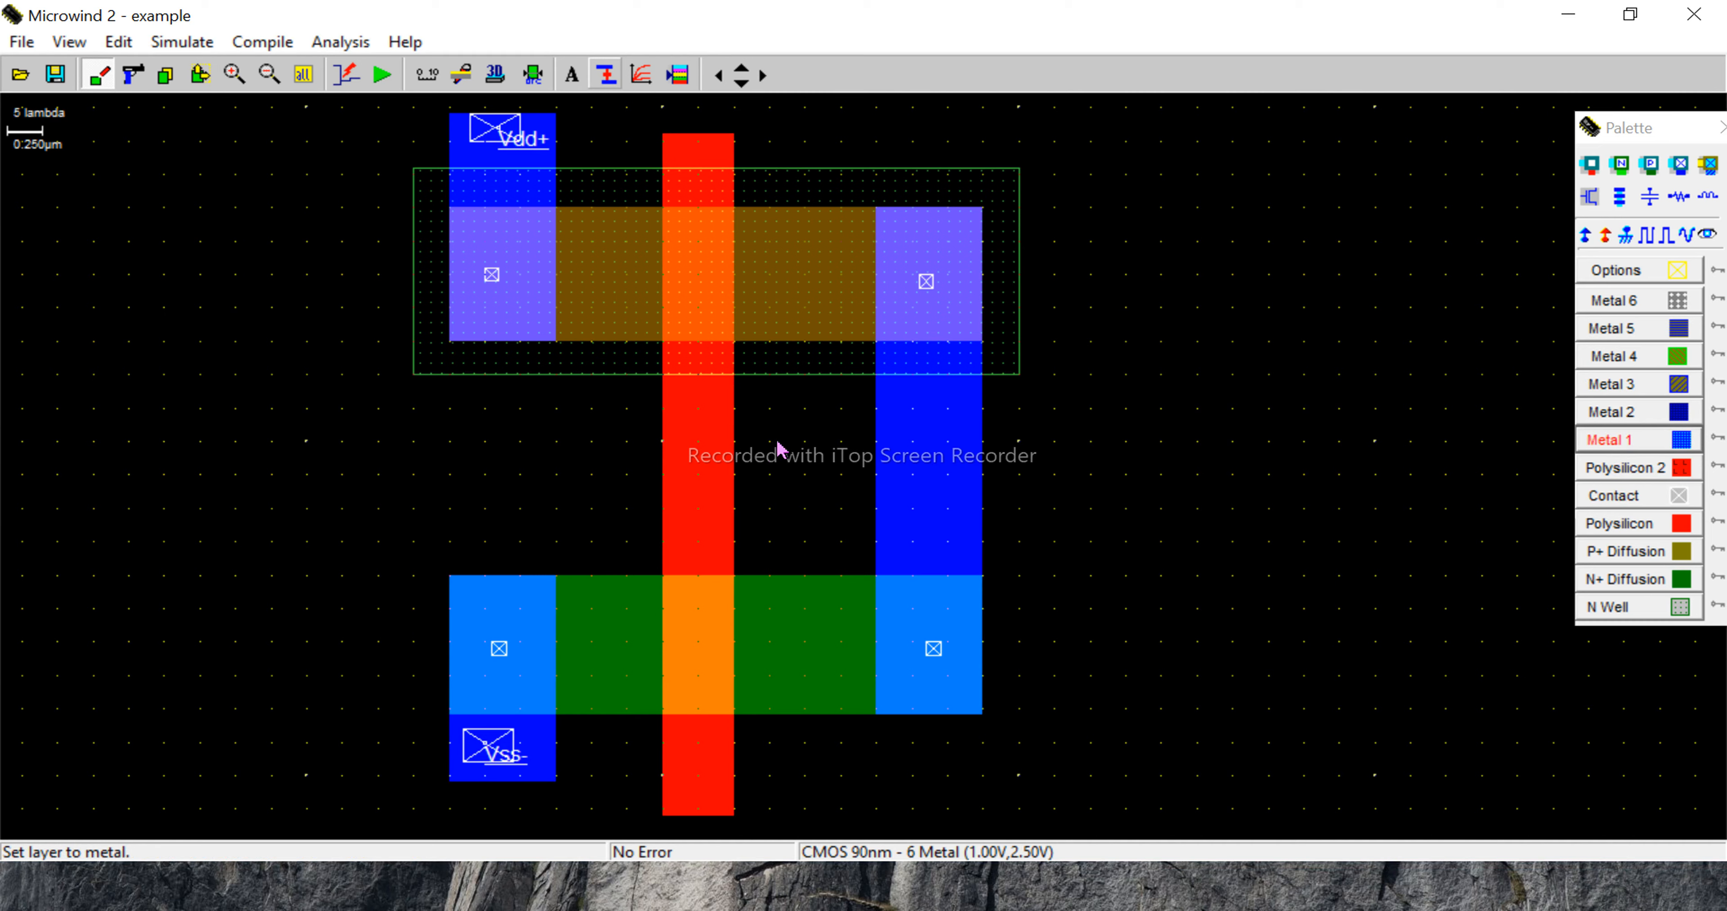
{"action": "left_click_drag", "start_coordinate": [771, 446], "coordinate": [372, 489]}
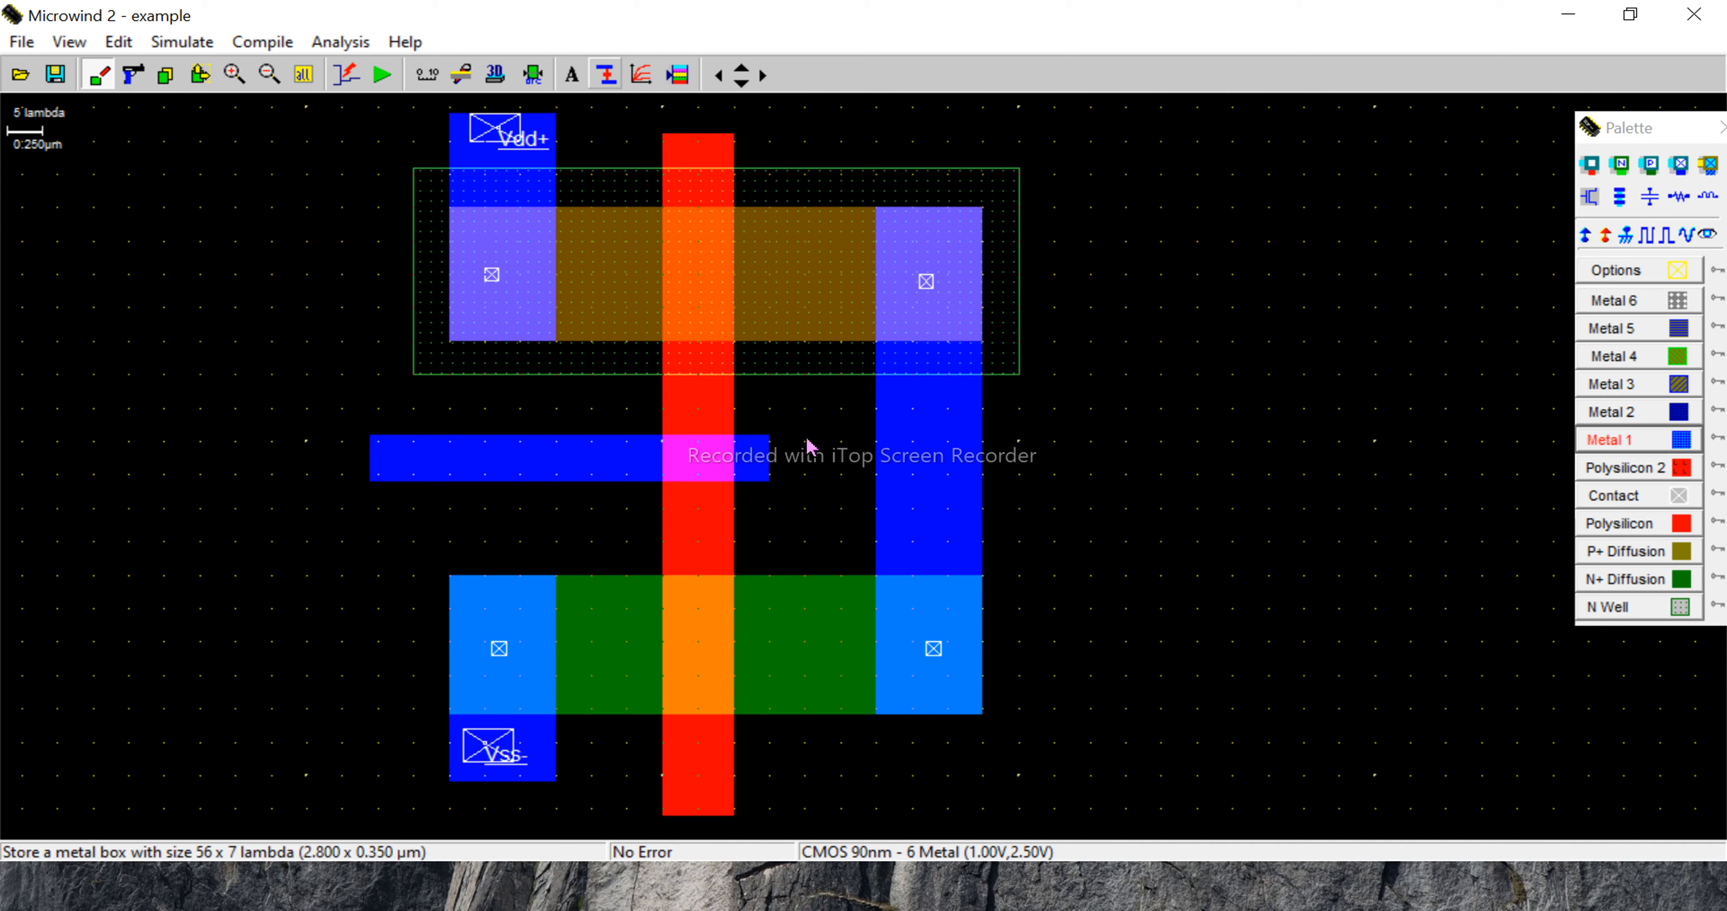
{"action": "left_click_drag", "start_coordinate": [825, 440], "coordinate": [1097, 491]}
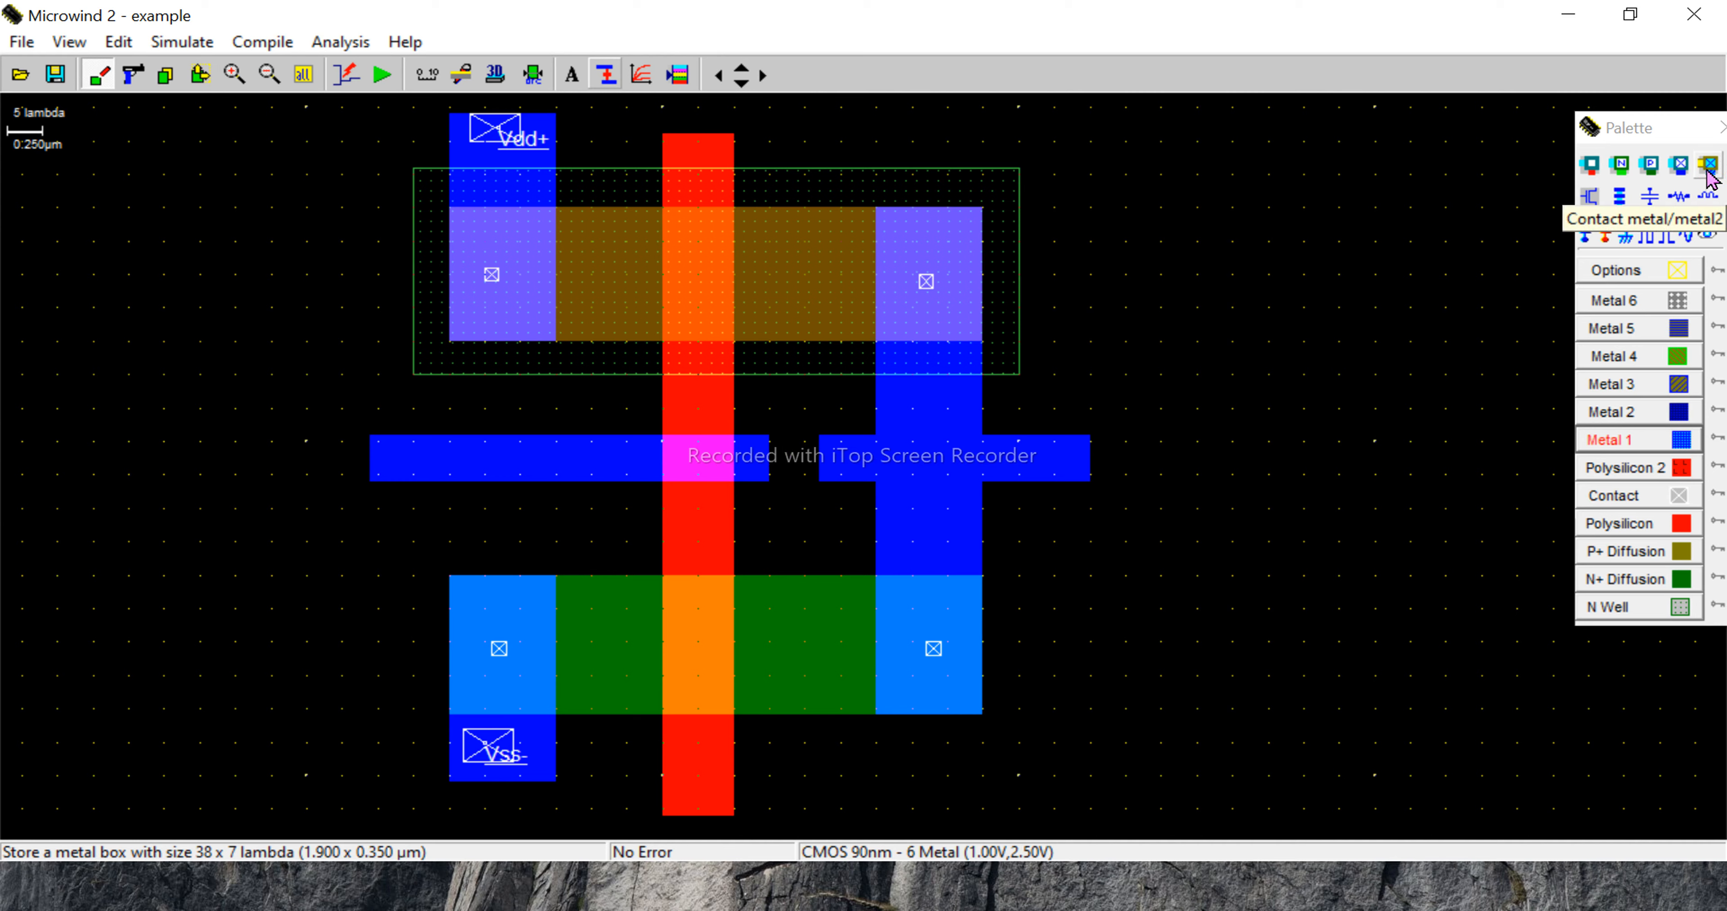
{"action": "left_click", "coordinate": [1595, 170]}
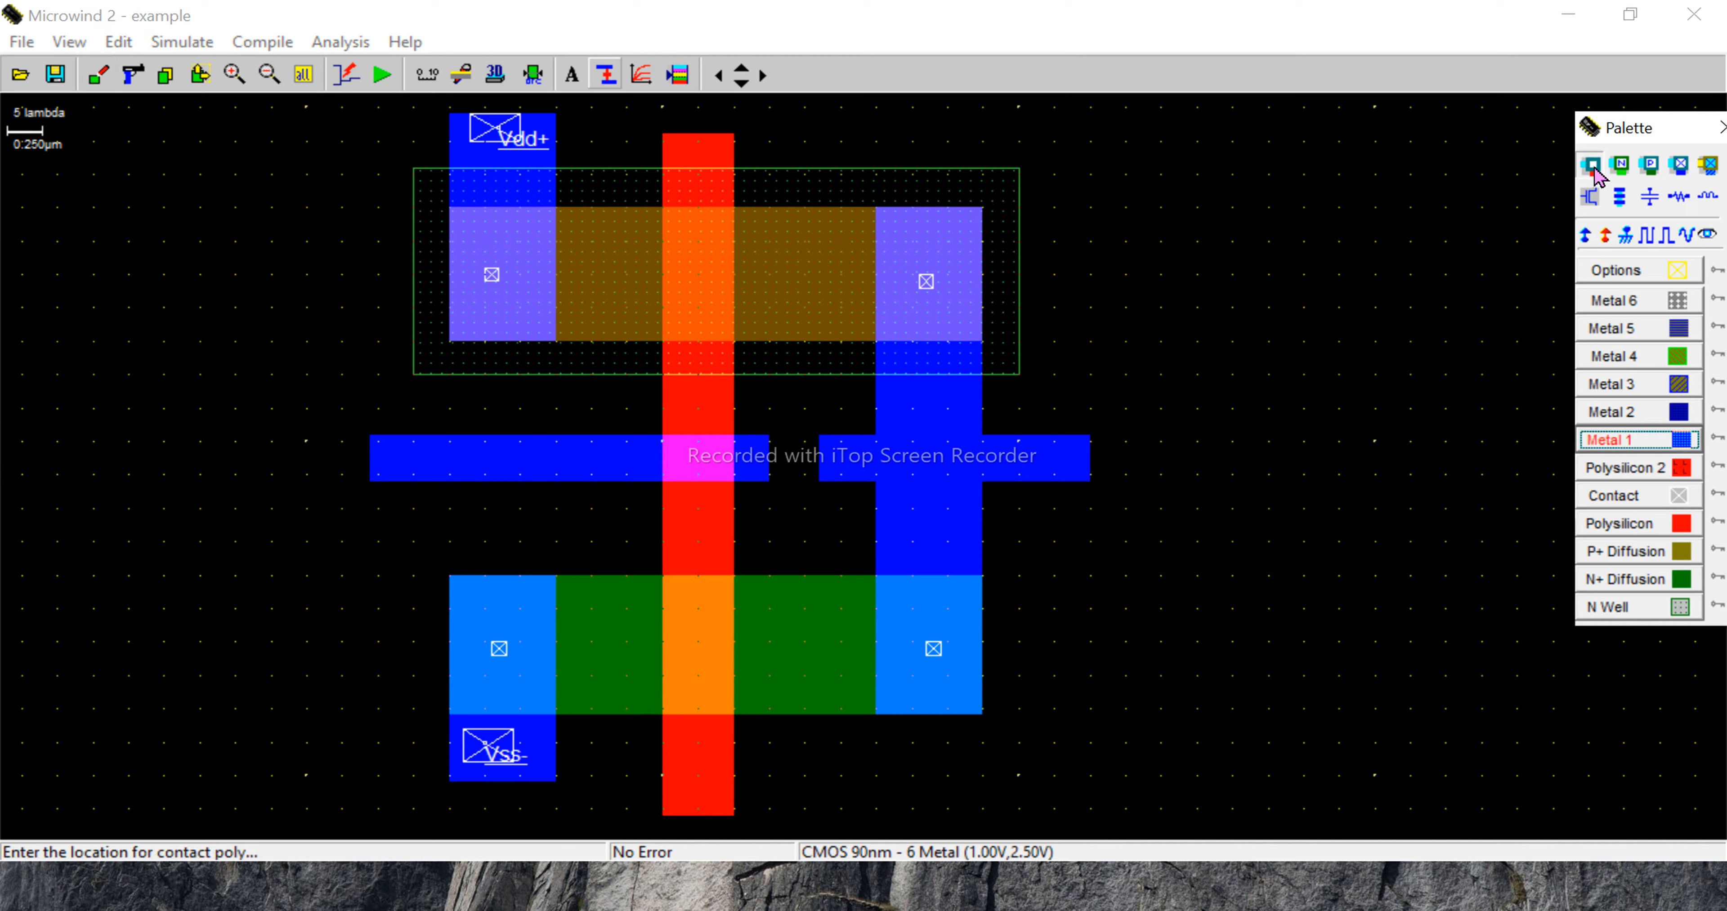
{"action": "left_click", "coordinate": [692, 457]}
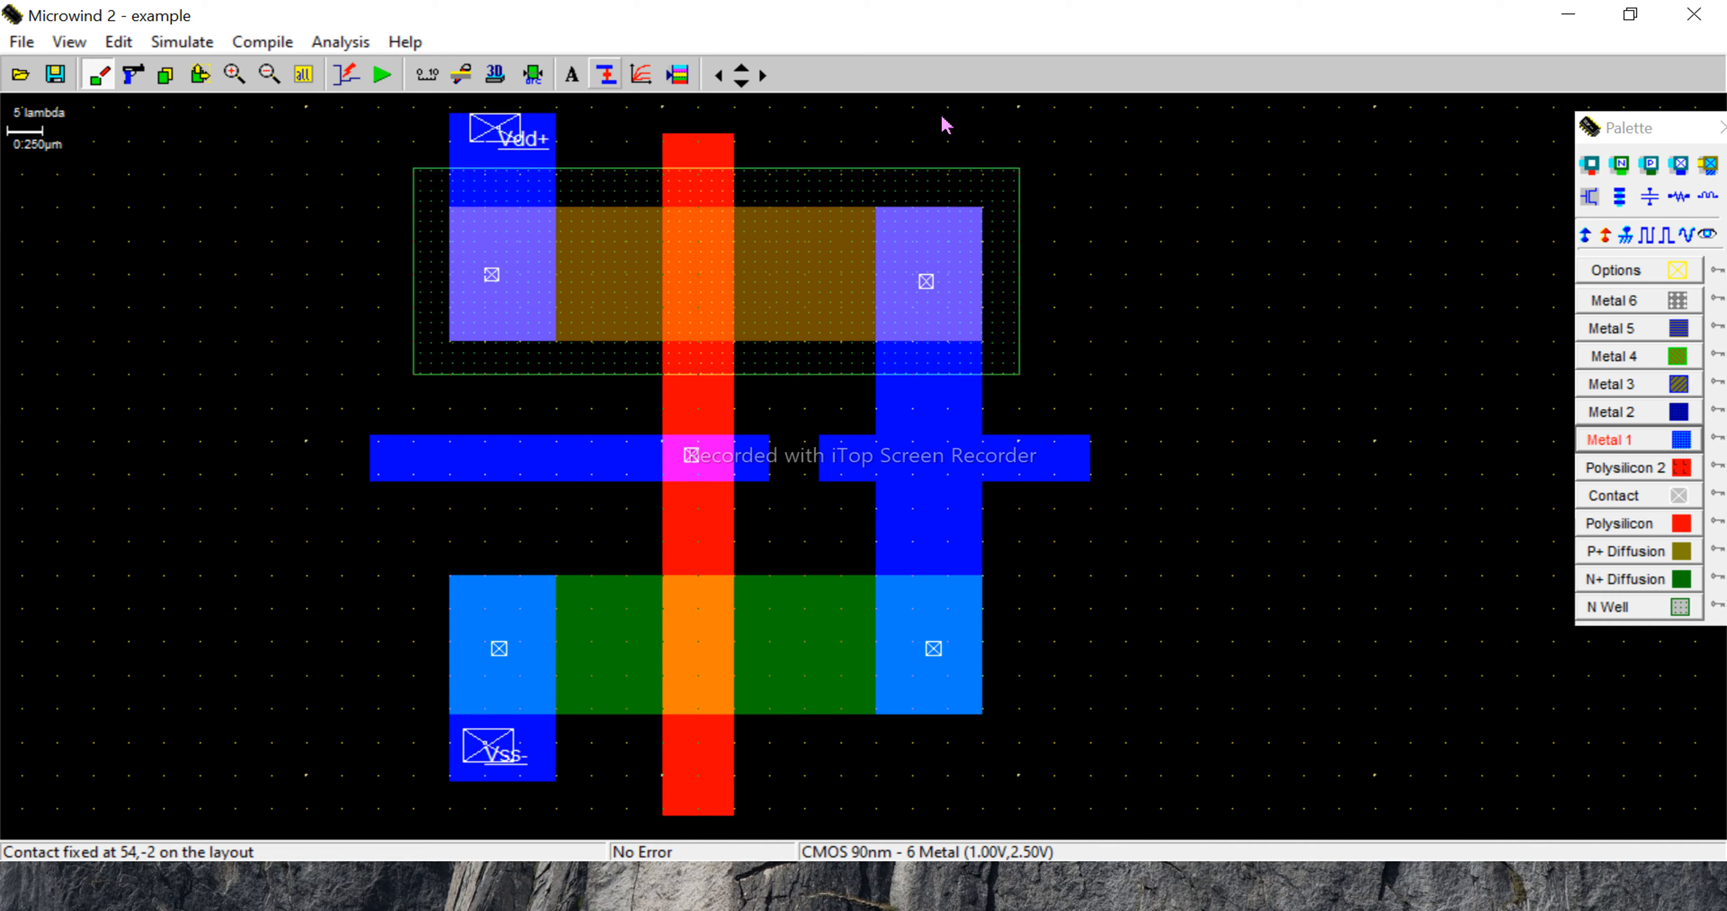
- Label the input strip's outer end Vin as a pulse source and draw a contact box of about 5 x 5 lambda over it
{"action": "left_click", "coordinate": [574, 82]}
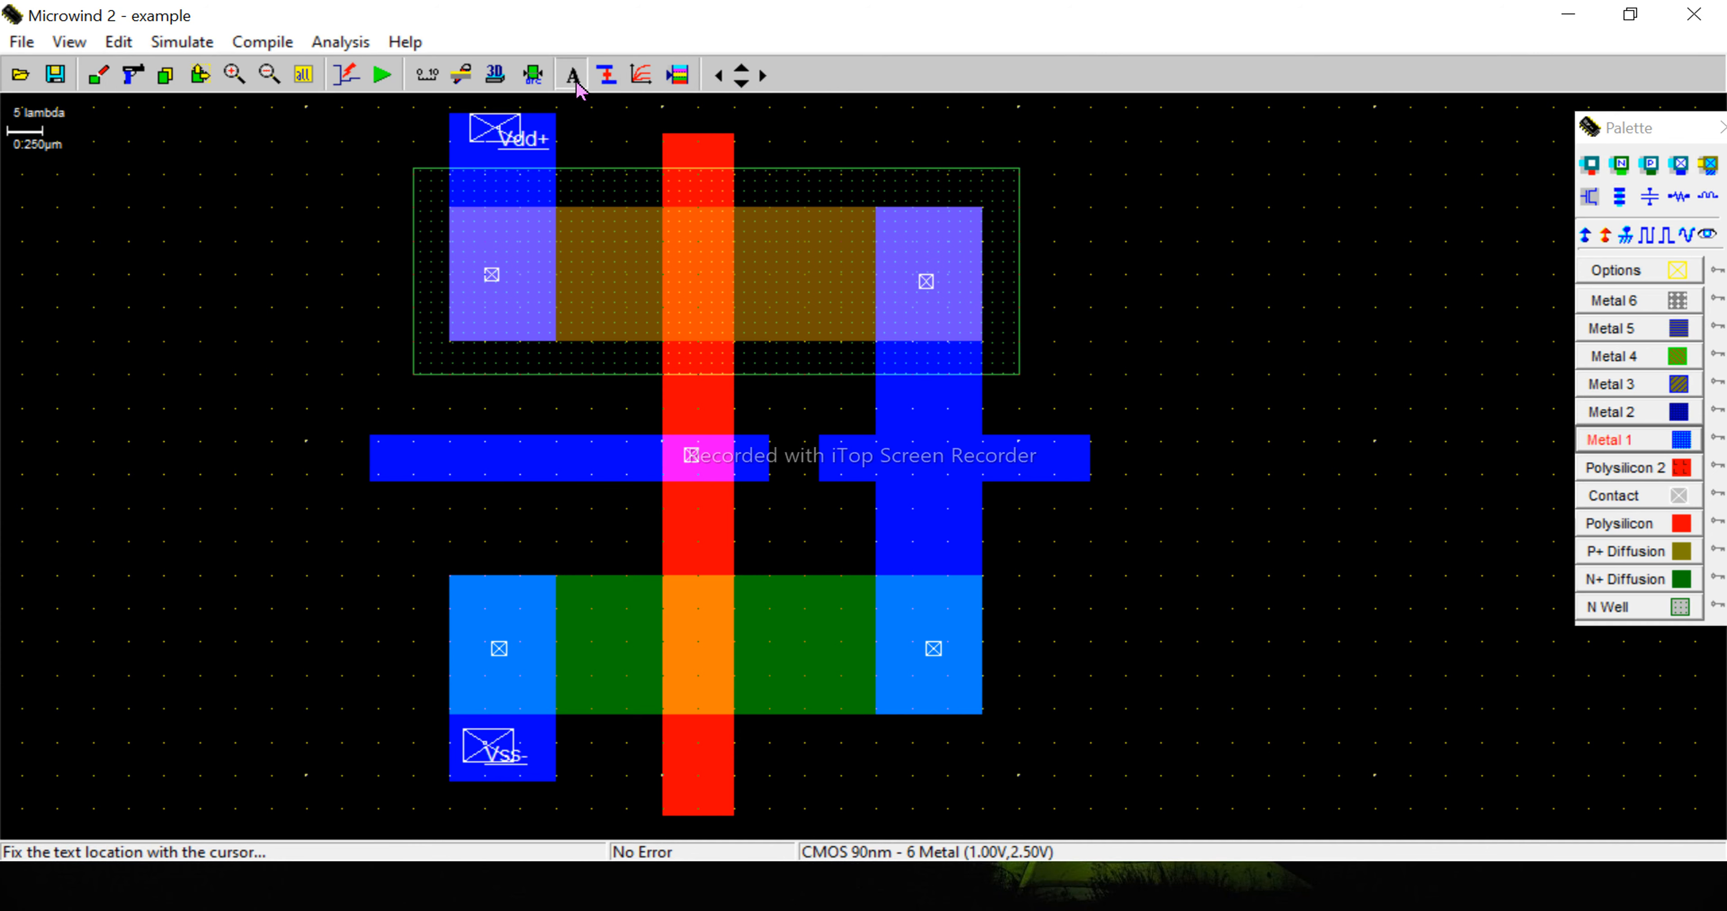
{"action": "left_click", "coordinate": [415, 463]}
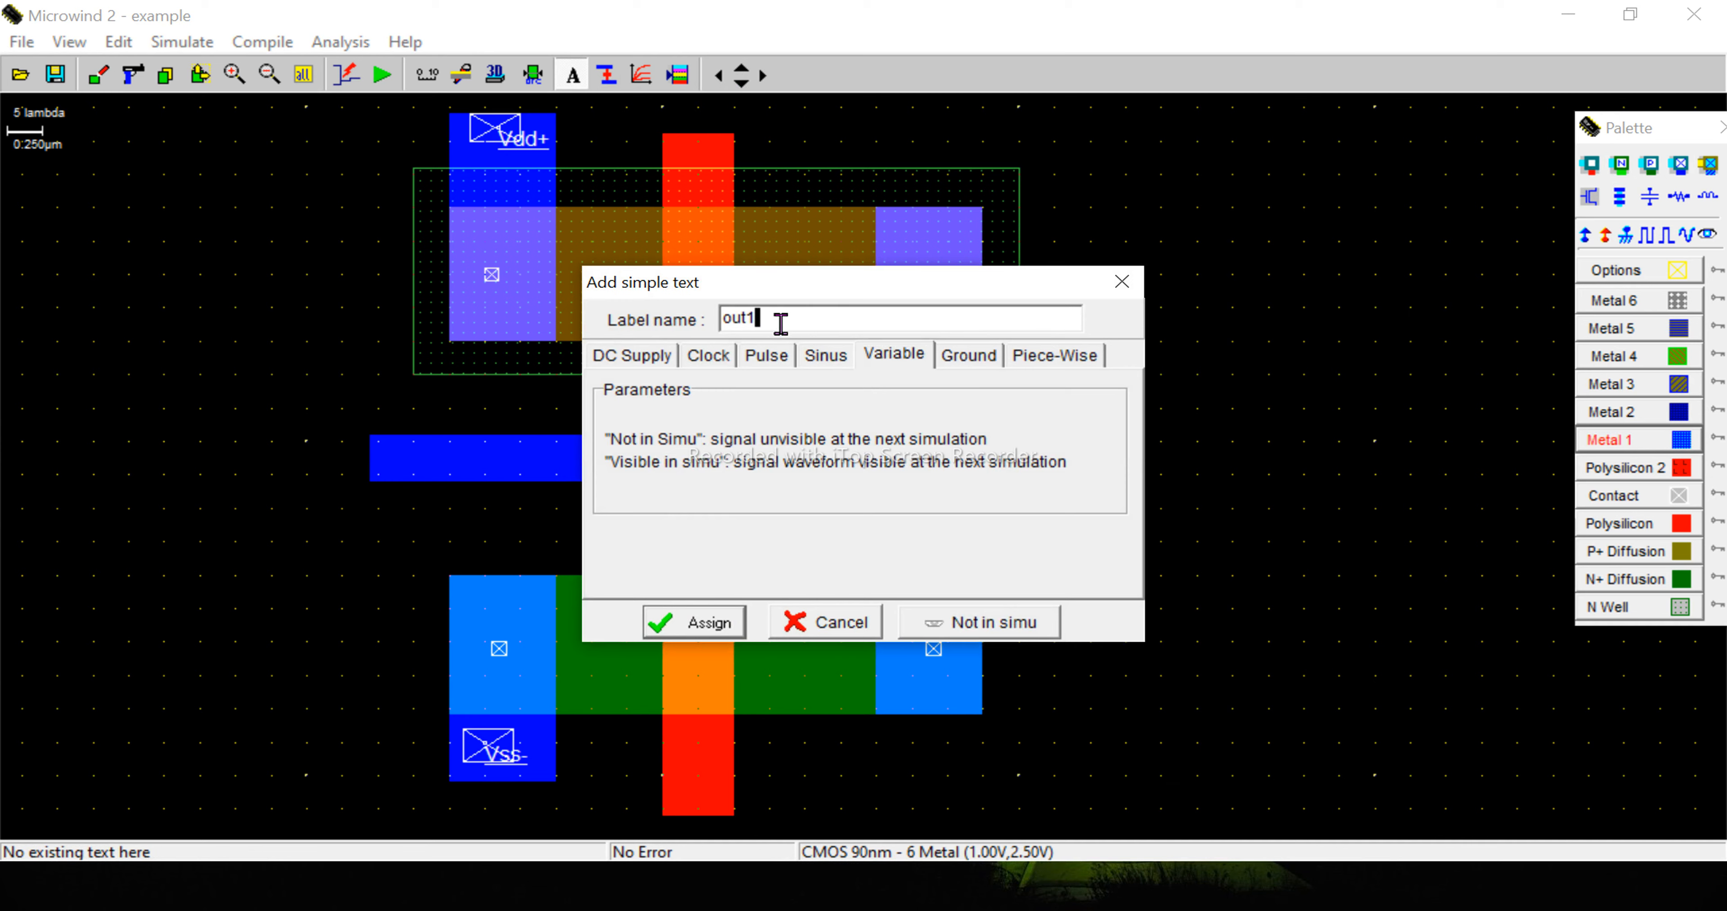
{"action": "key", "text": "BackSpace"}
{"action": "key", "text": "BackSpace"}
{"action": "key", "text": "BackSpace"}
{"action": "left_click", "coordinate": [774, 356]}
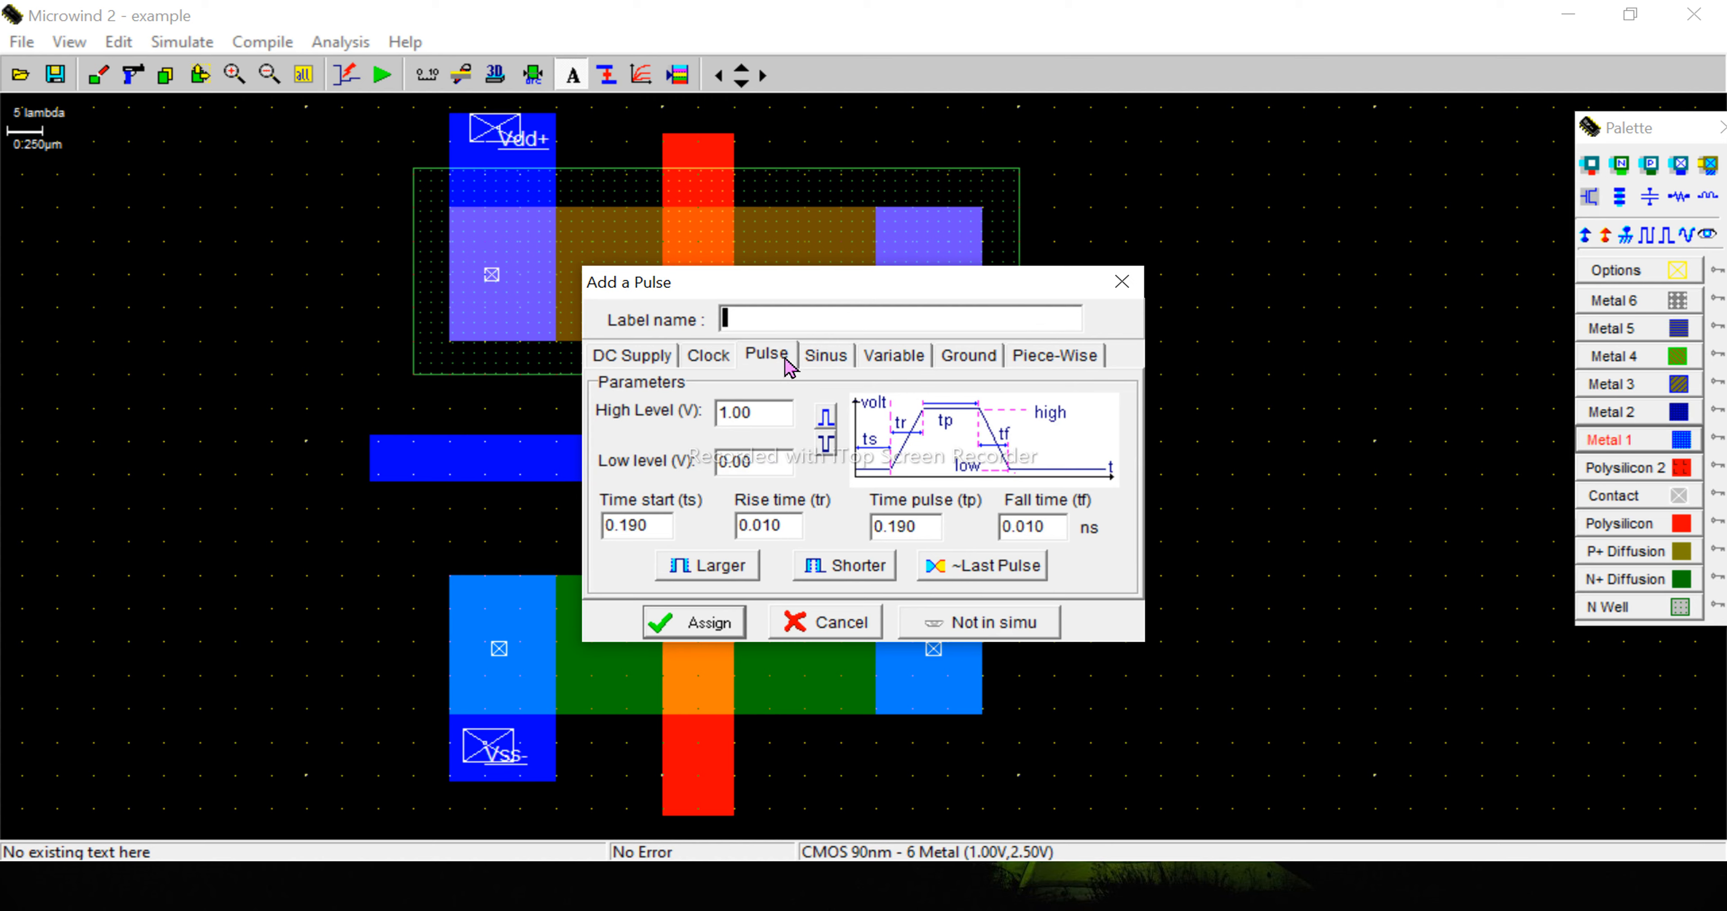
{"action": "type", "text": "Vin"}
{"action": "left_click", "coordinate": [701, 628]}
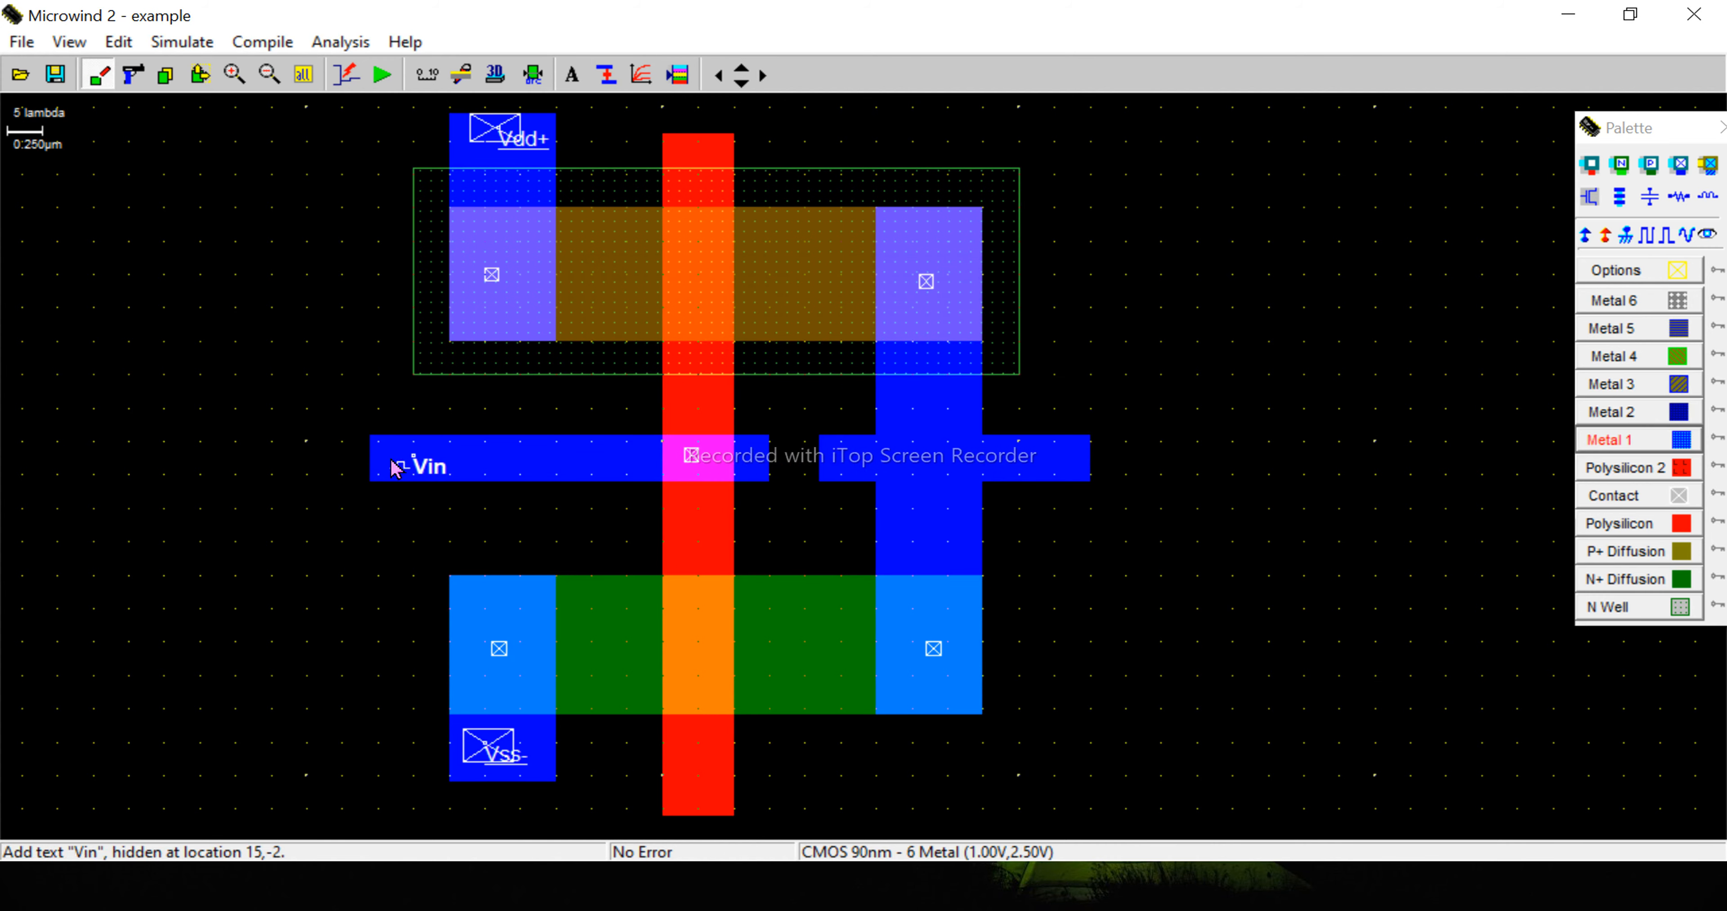
{"action": "left_click", "coordinate": [1620, 496]}
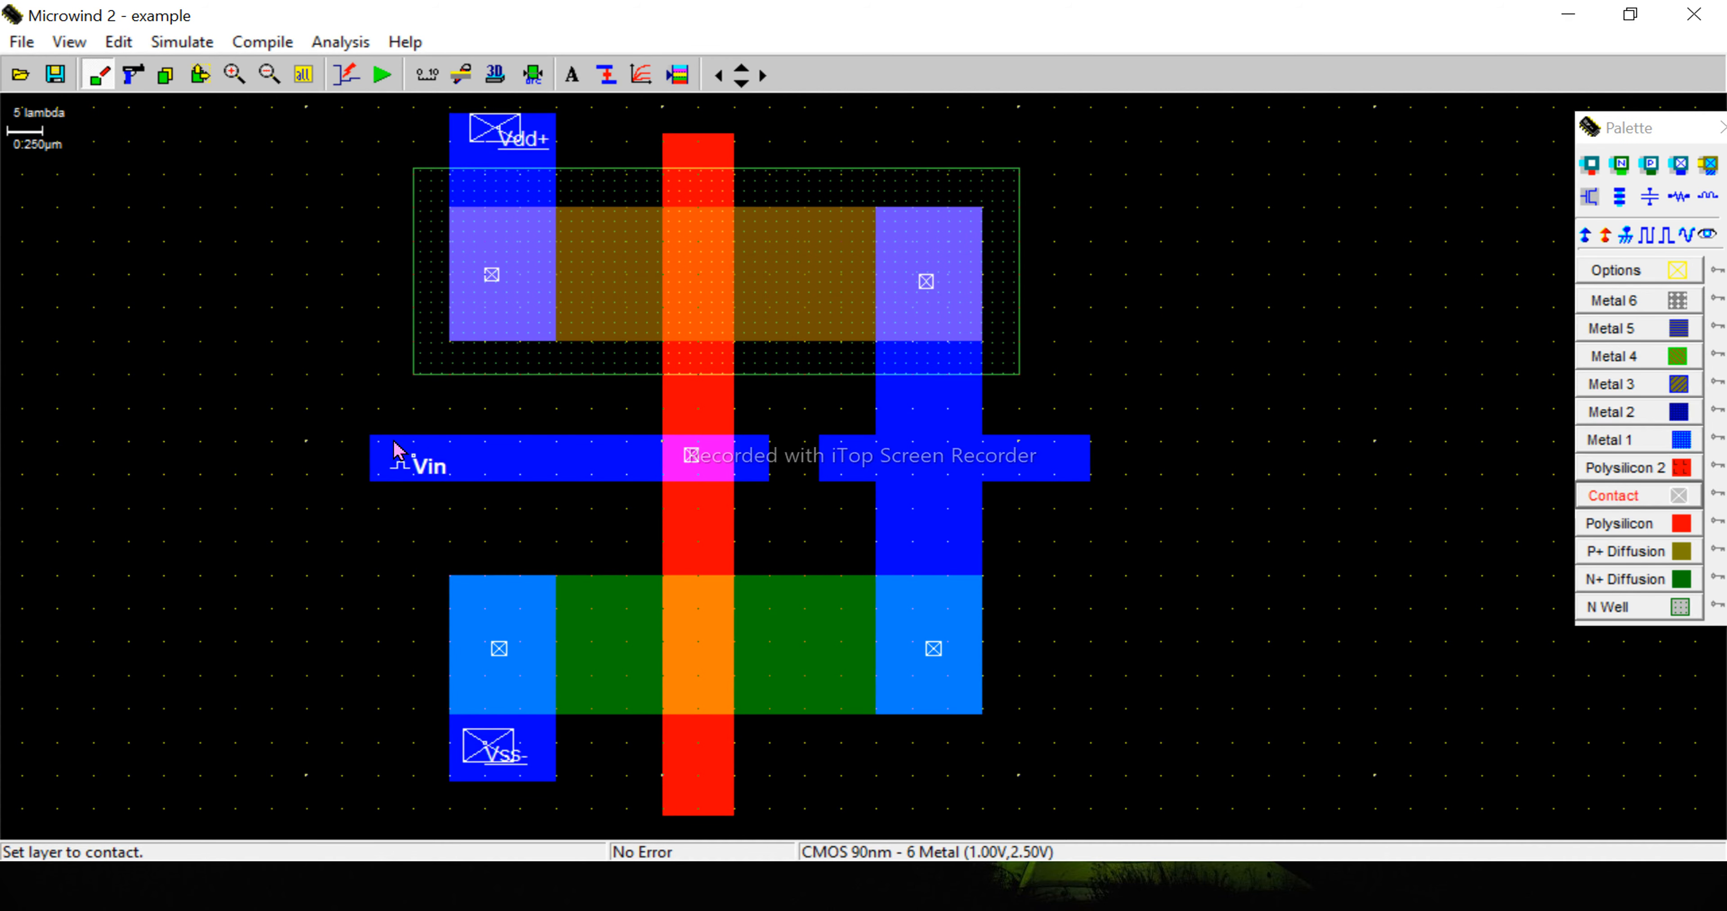
{"action": "left_click_drag", "start_coordinate": [394, 443], "coordinate": [429, 484]}
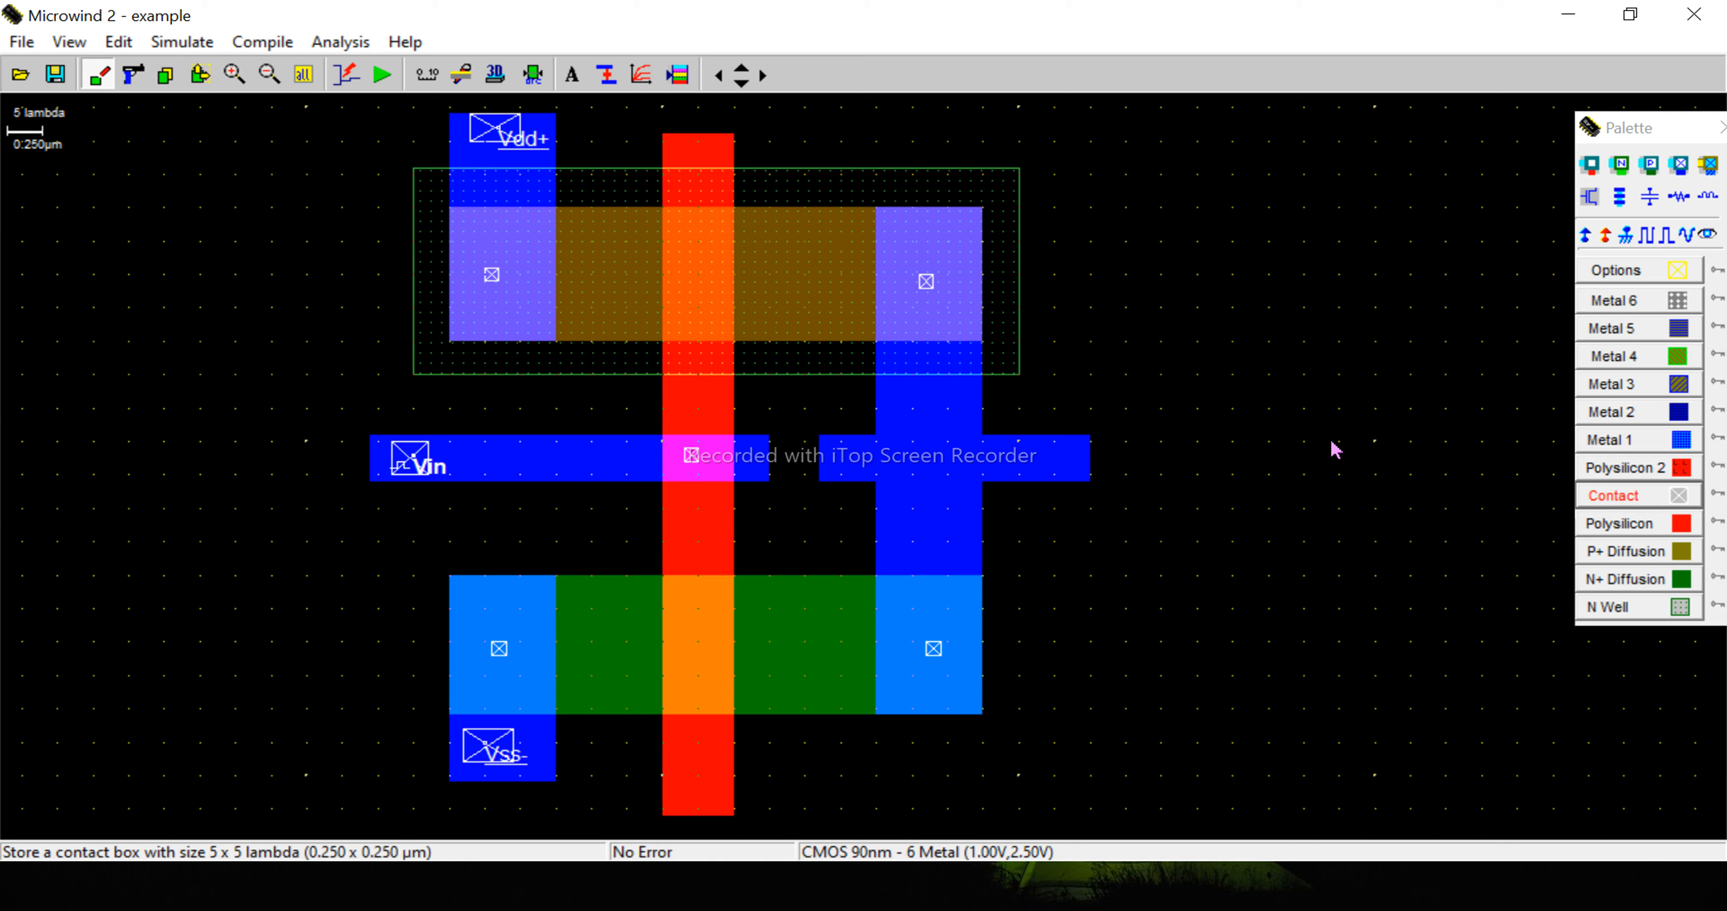
- Label the output strip "out" as a variable visible in simulation and draw a contact box of about 5 x 5 lambda over it
{"action": "left_click", "coordinate": [572, 75]}
{"action": "left_click", "coordinate": [1017, 464]}
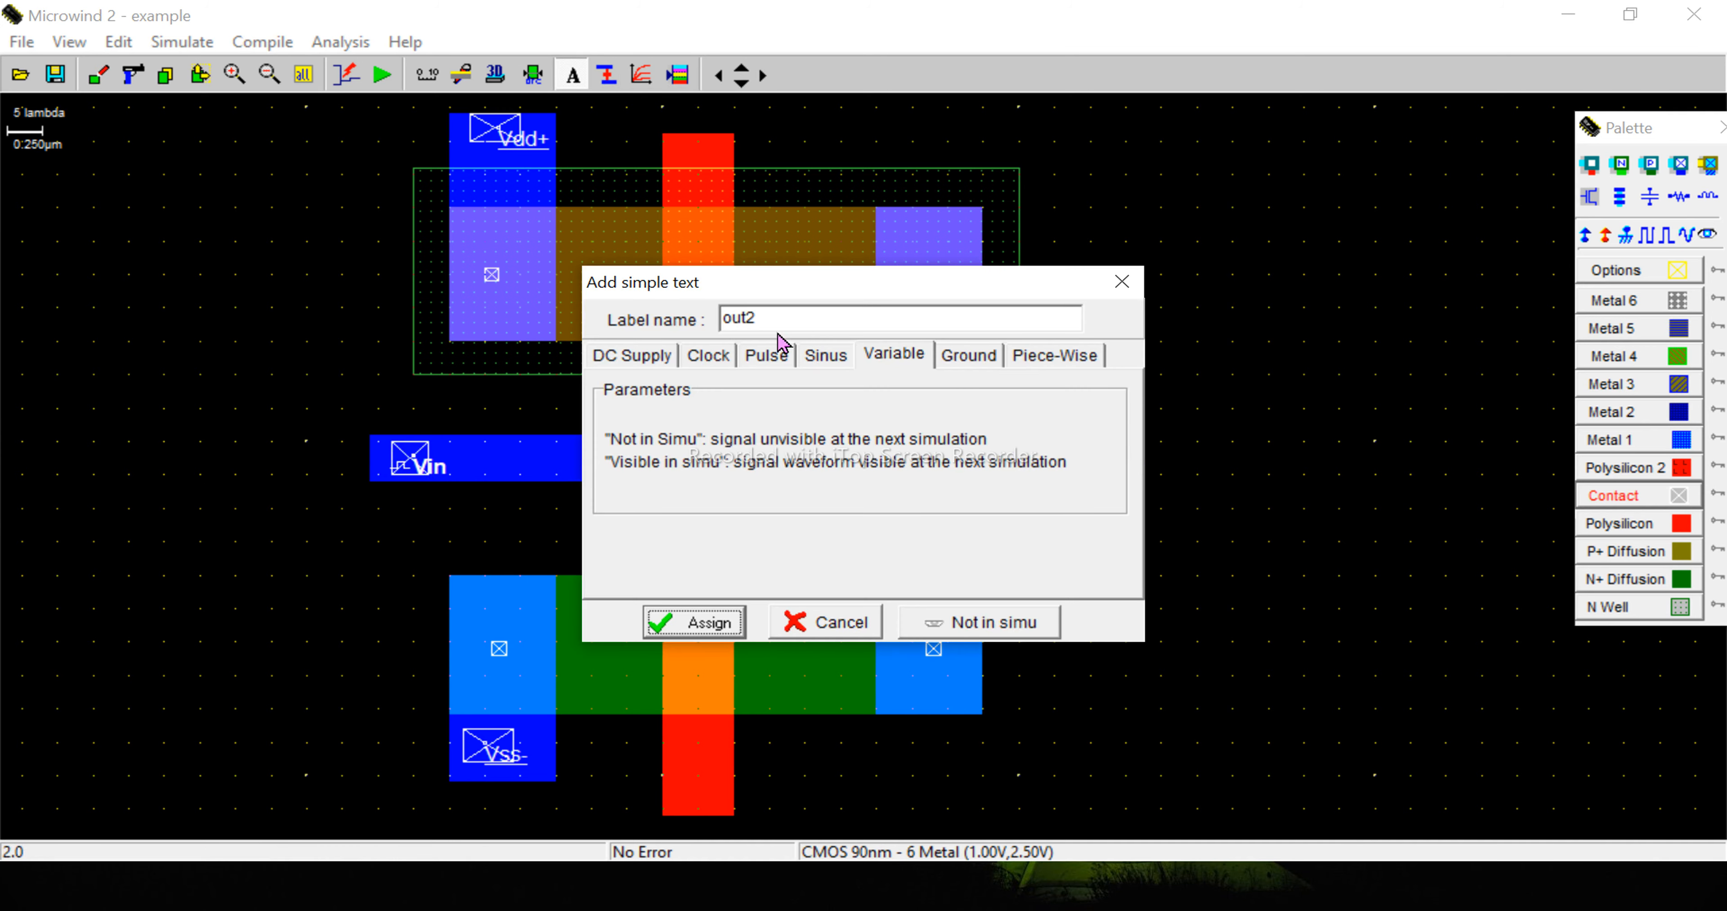
{"action": "left_click", "coordinate": [775, 319]}
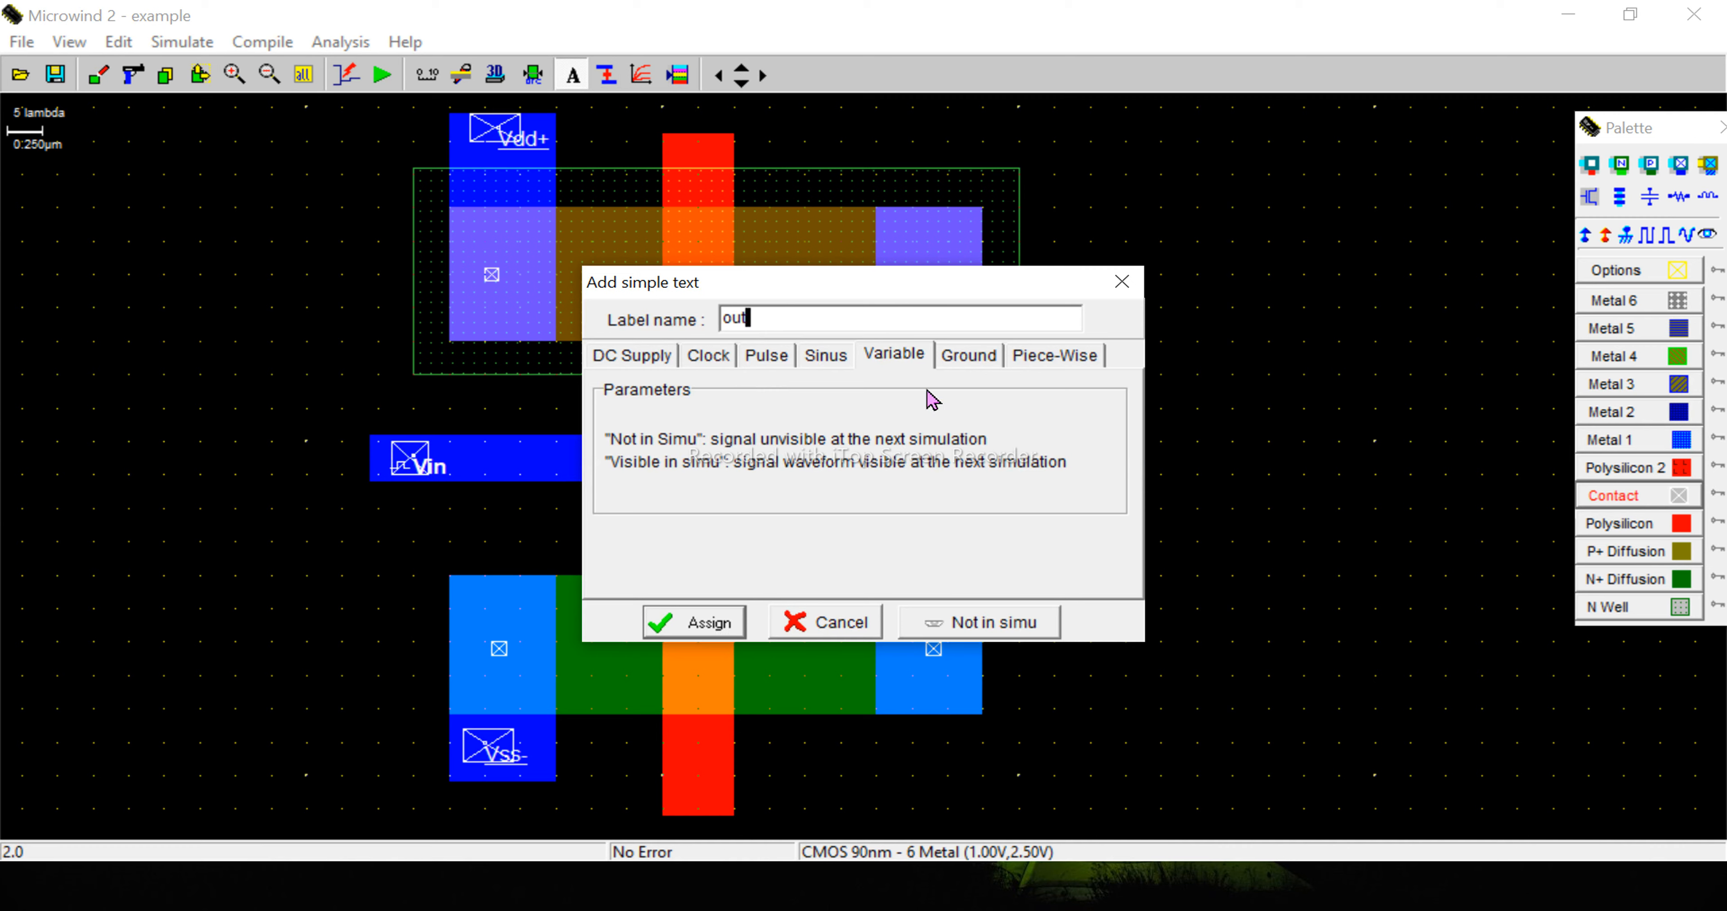
{"action": "left_click", "coordinate": [979, 627]}
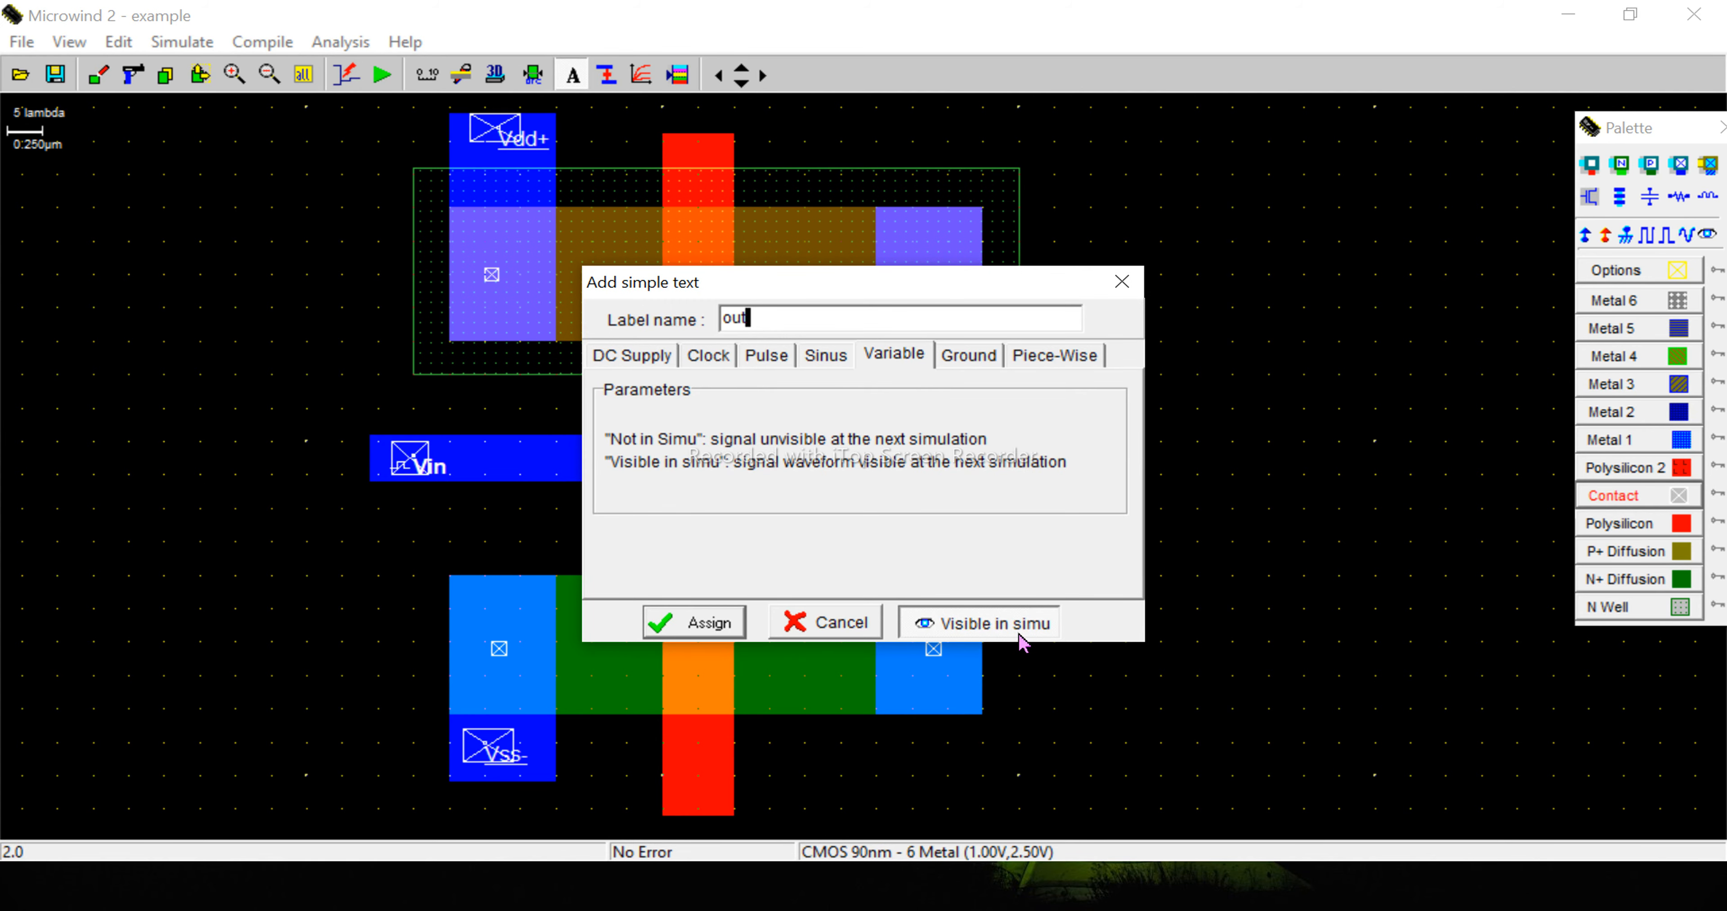
{"action": "left_click", "coordinate": [694, 626]}
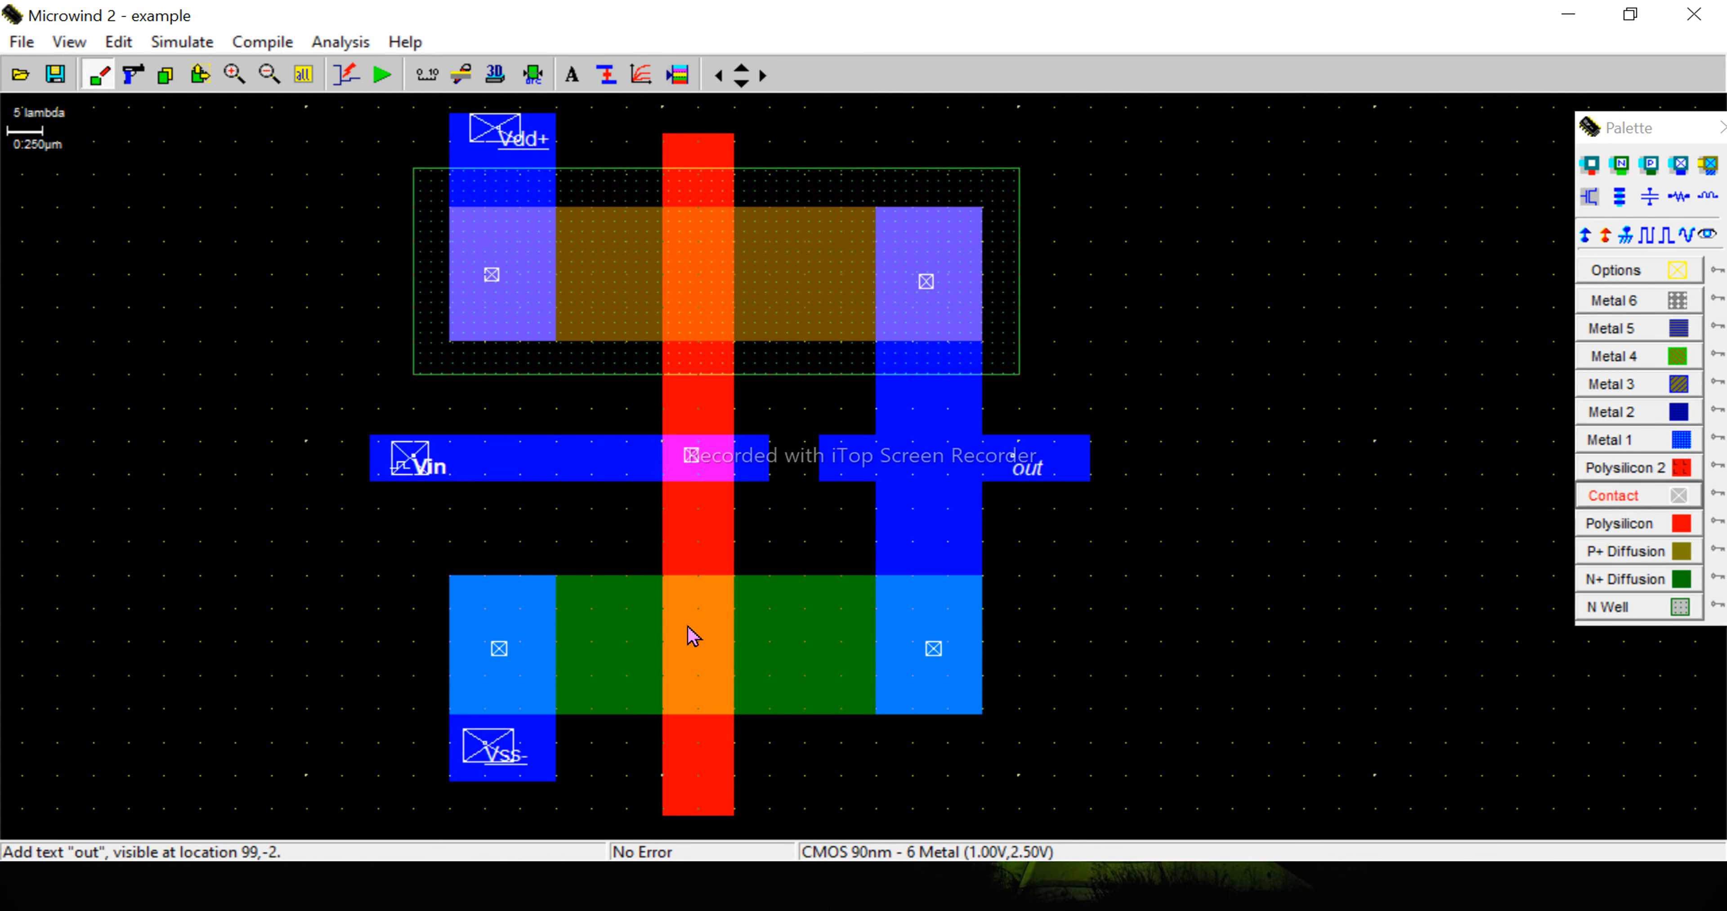
{"action": "left_click", "coordinate": [1604, 500]}
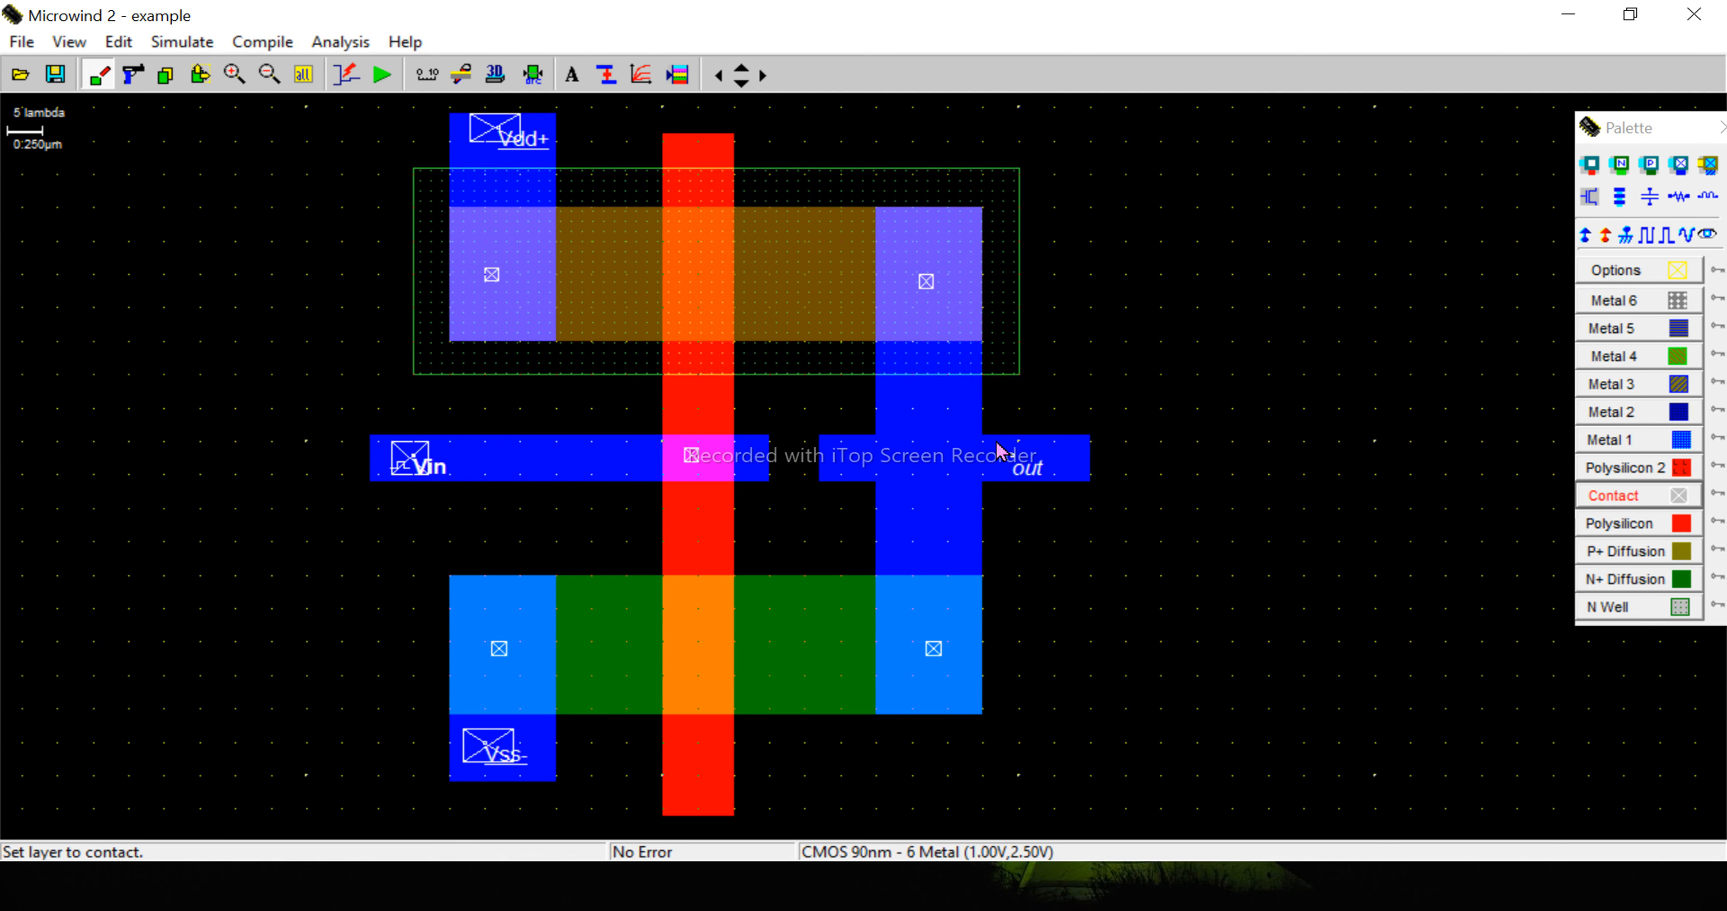
{"action": "left_click_drag", "start_coordinate": [999, 448], "coordinate": [1036, 489]}
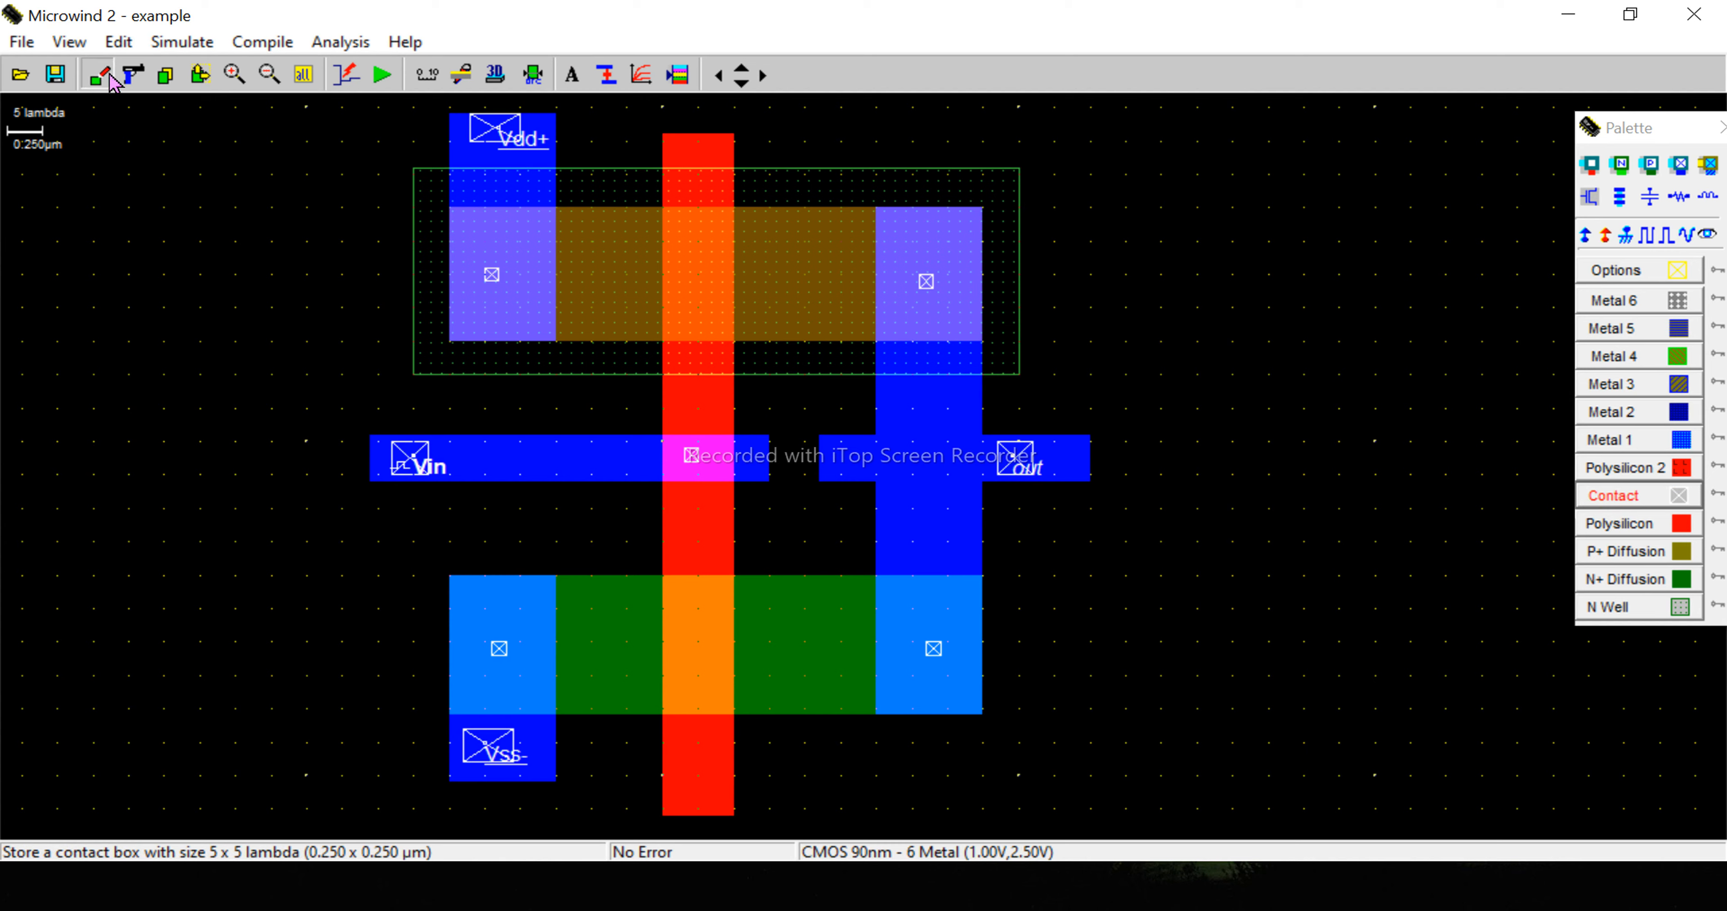
- Save the layout, and save it again as an MSK file named inverter1 in the Export Microwind folder
{"action": "left_click", "coordinate": [55, 75]}
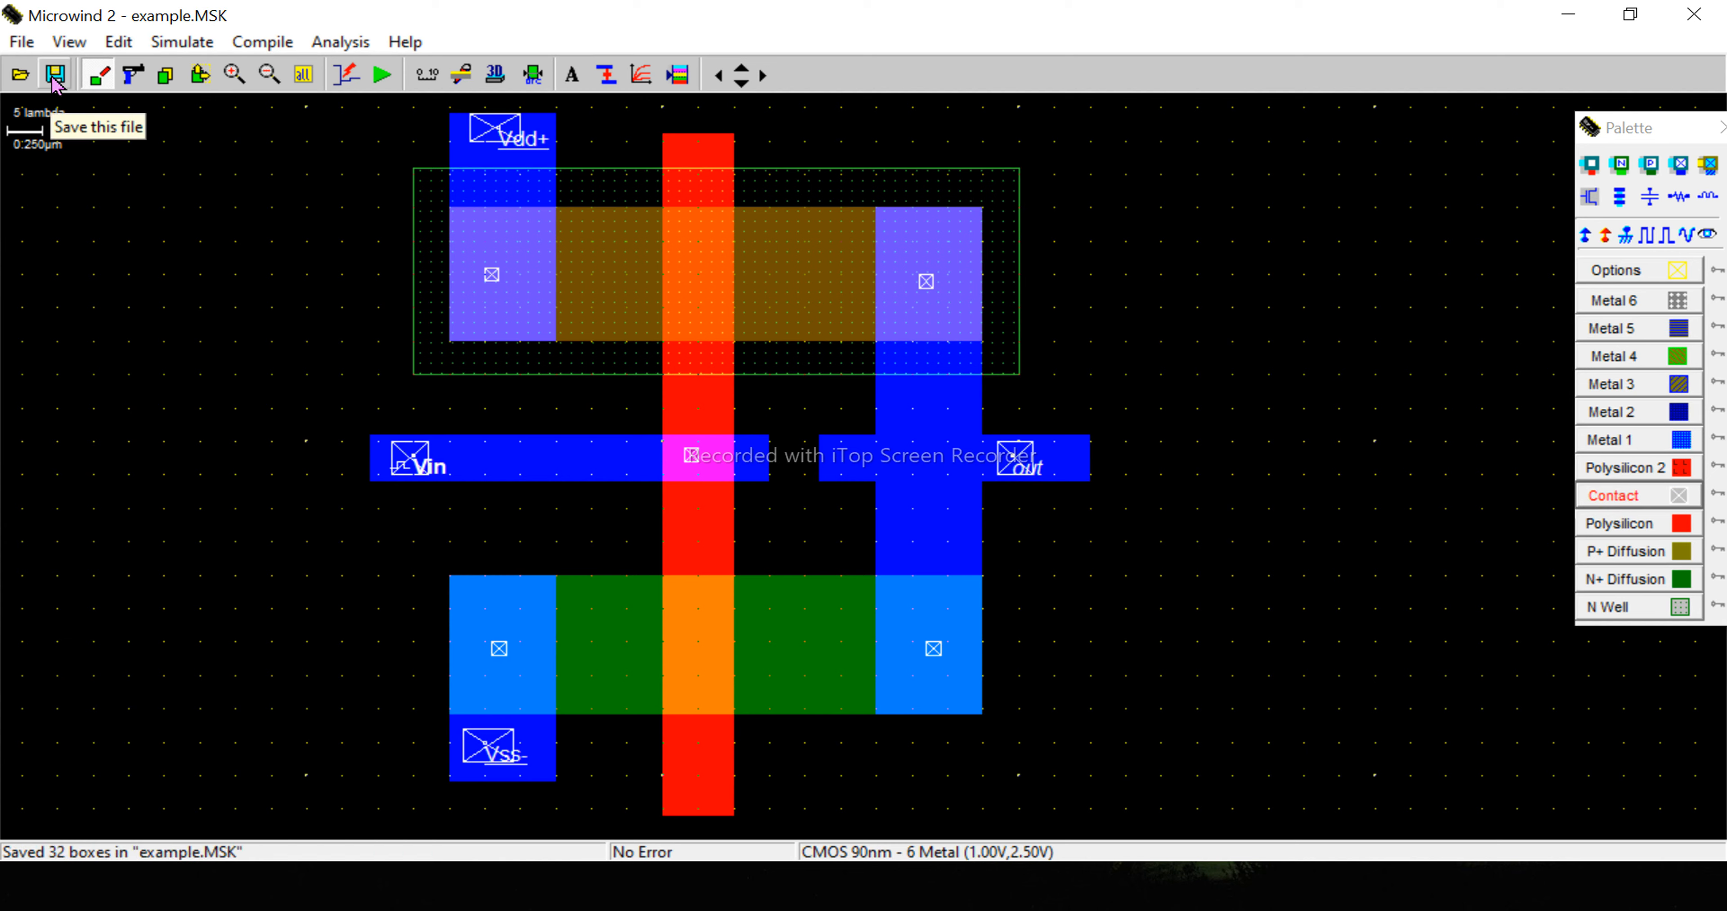
{"action": "left_click", "coordinate": [22, 42]}
{"action": "left_click", "coordinate": [60, 220]}
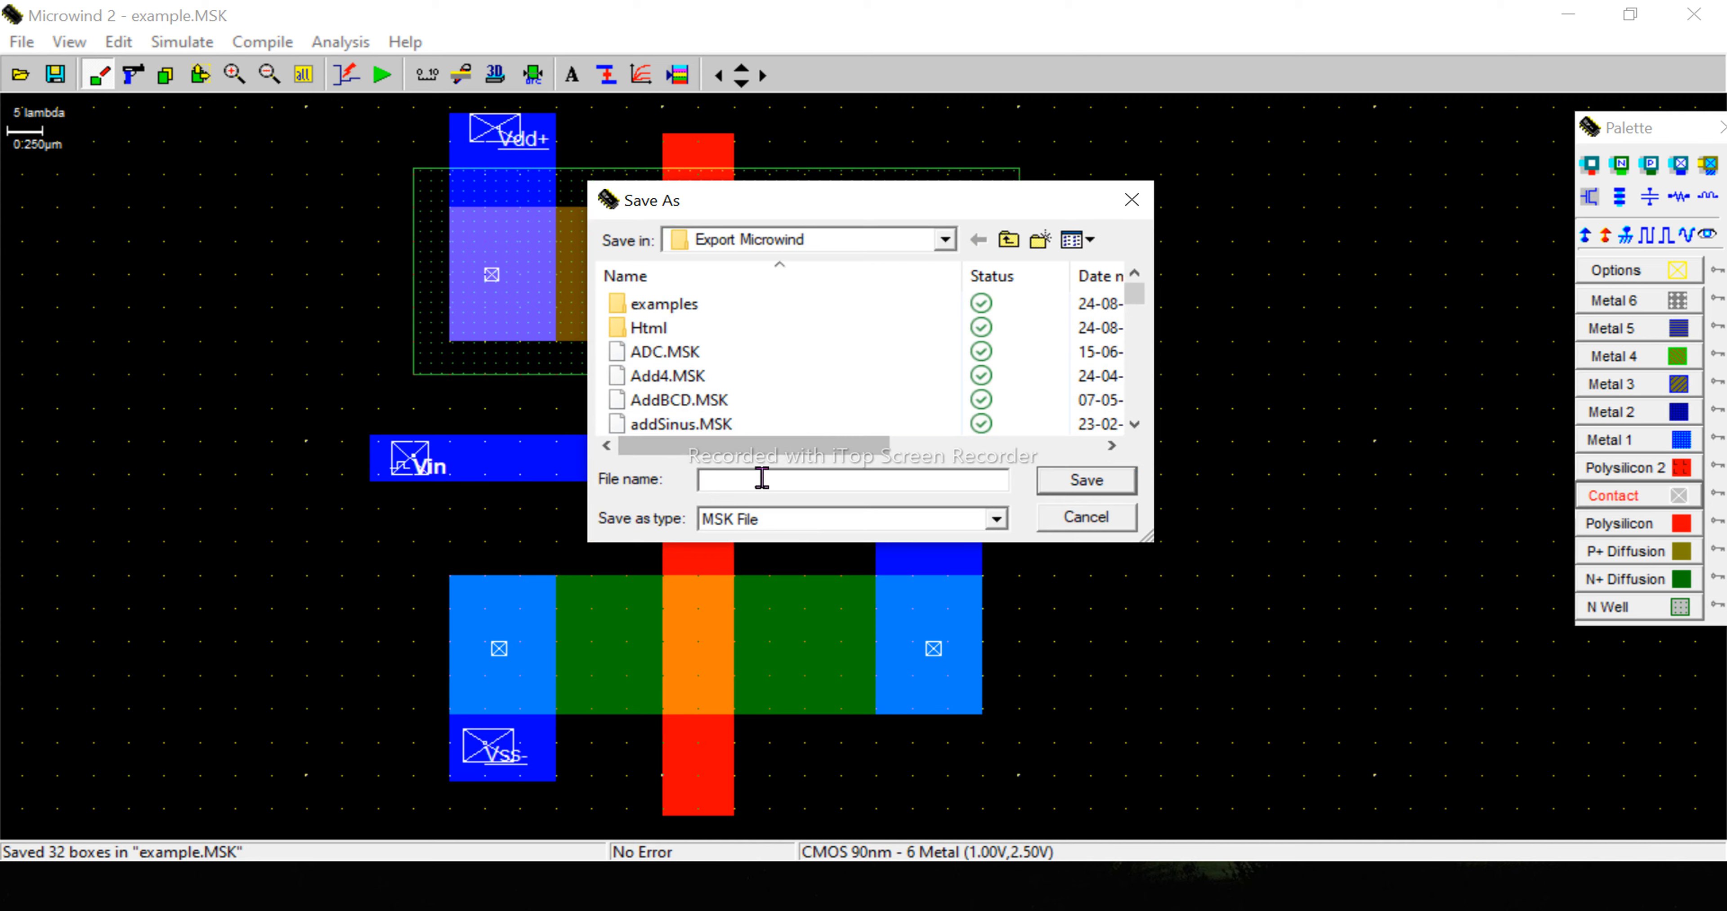
{"action": "type", "text": "inv"}
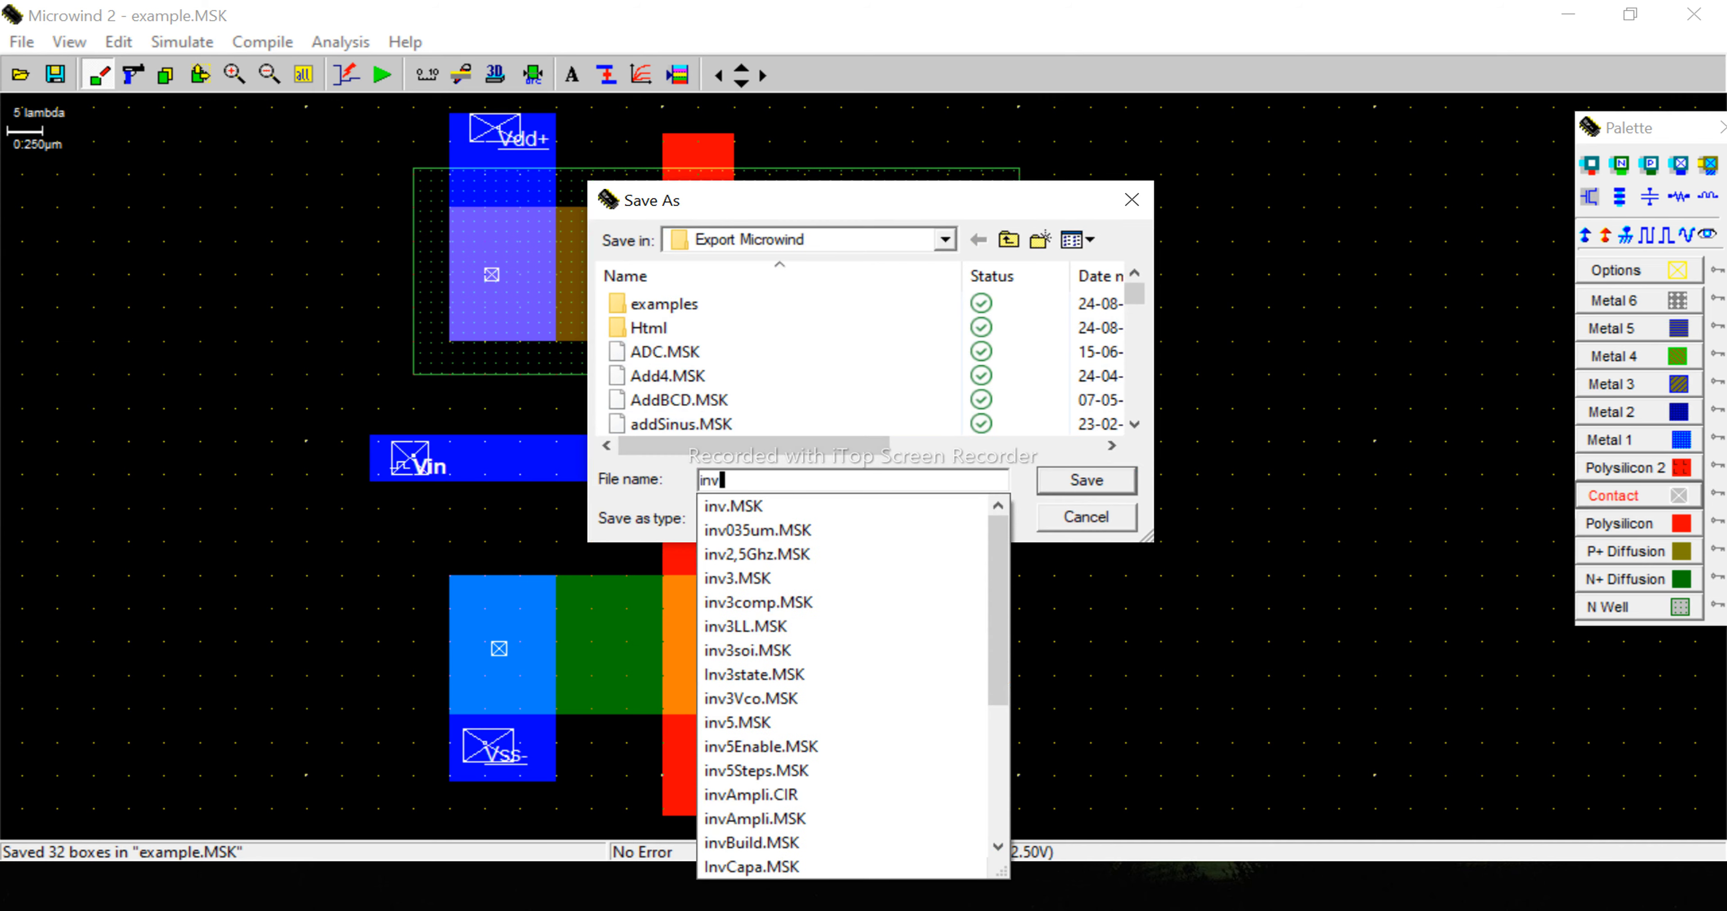
{"action": "type", "text": "erter1"}
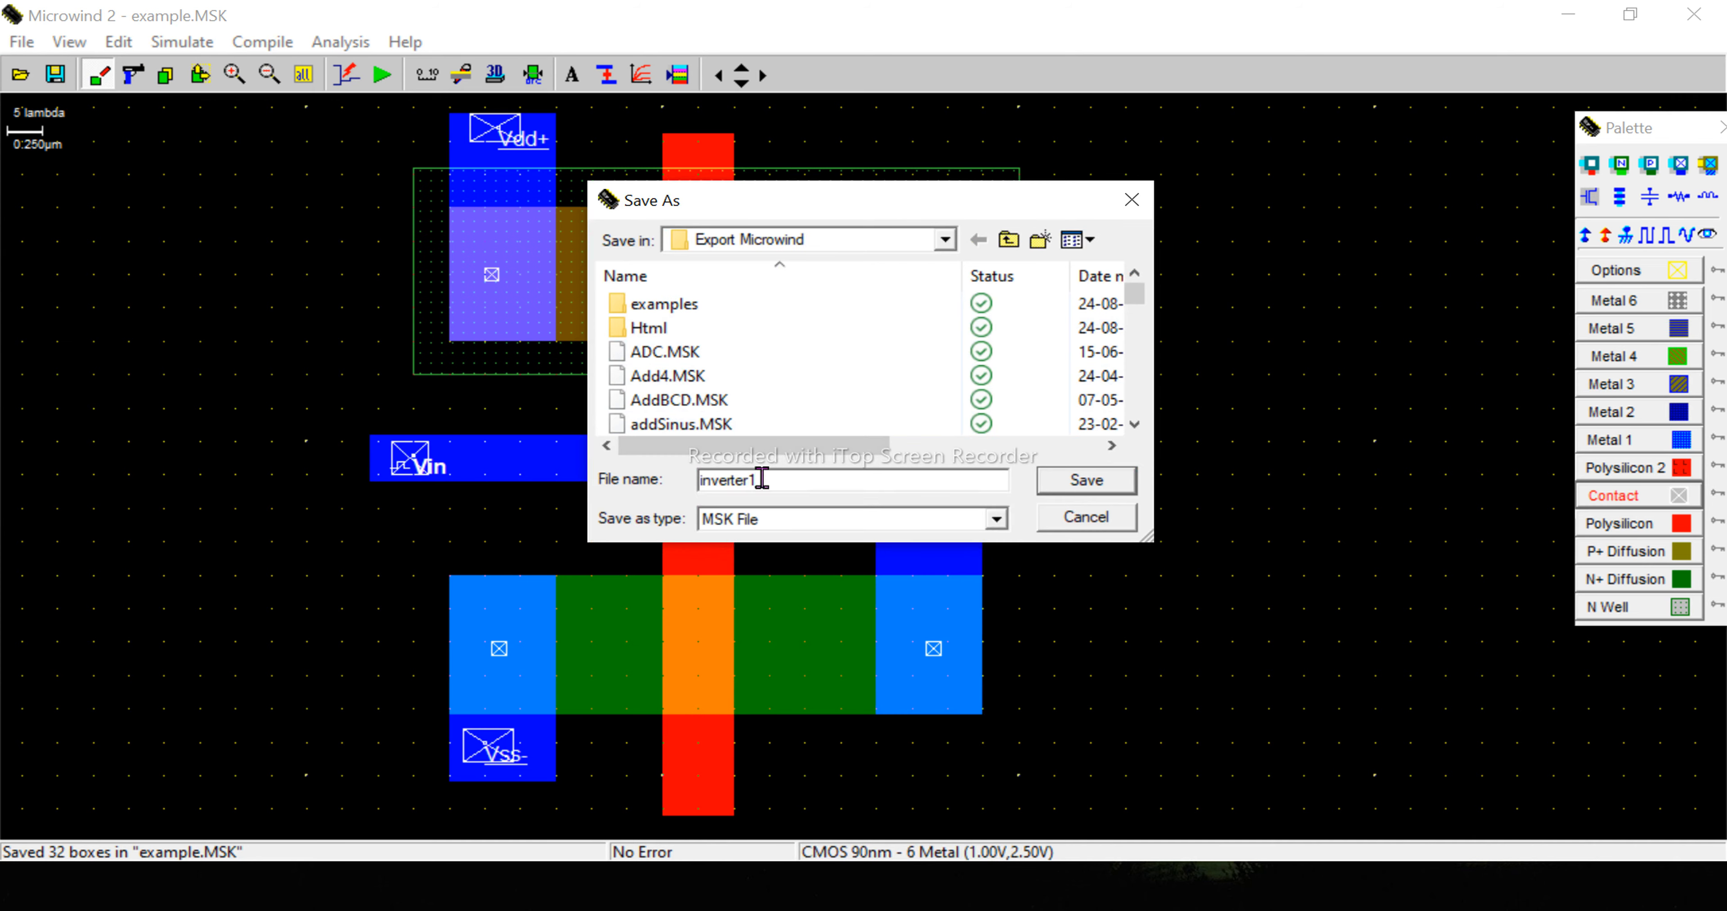
{"action": "left_click", "coordinate": [1122, 481]}
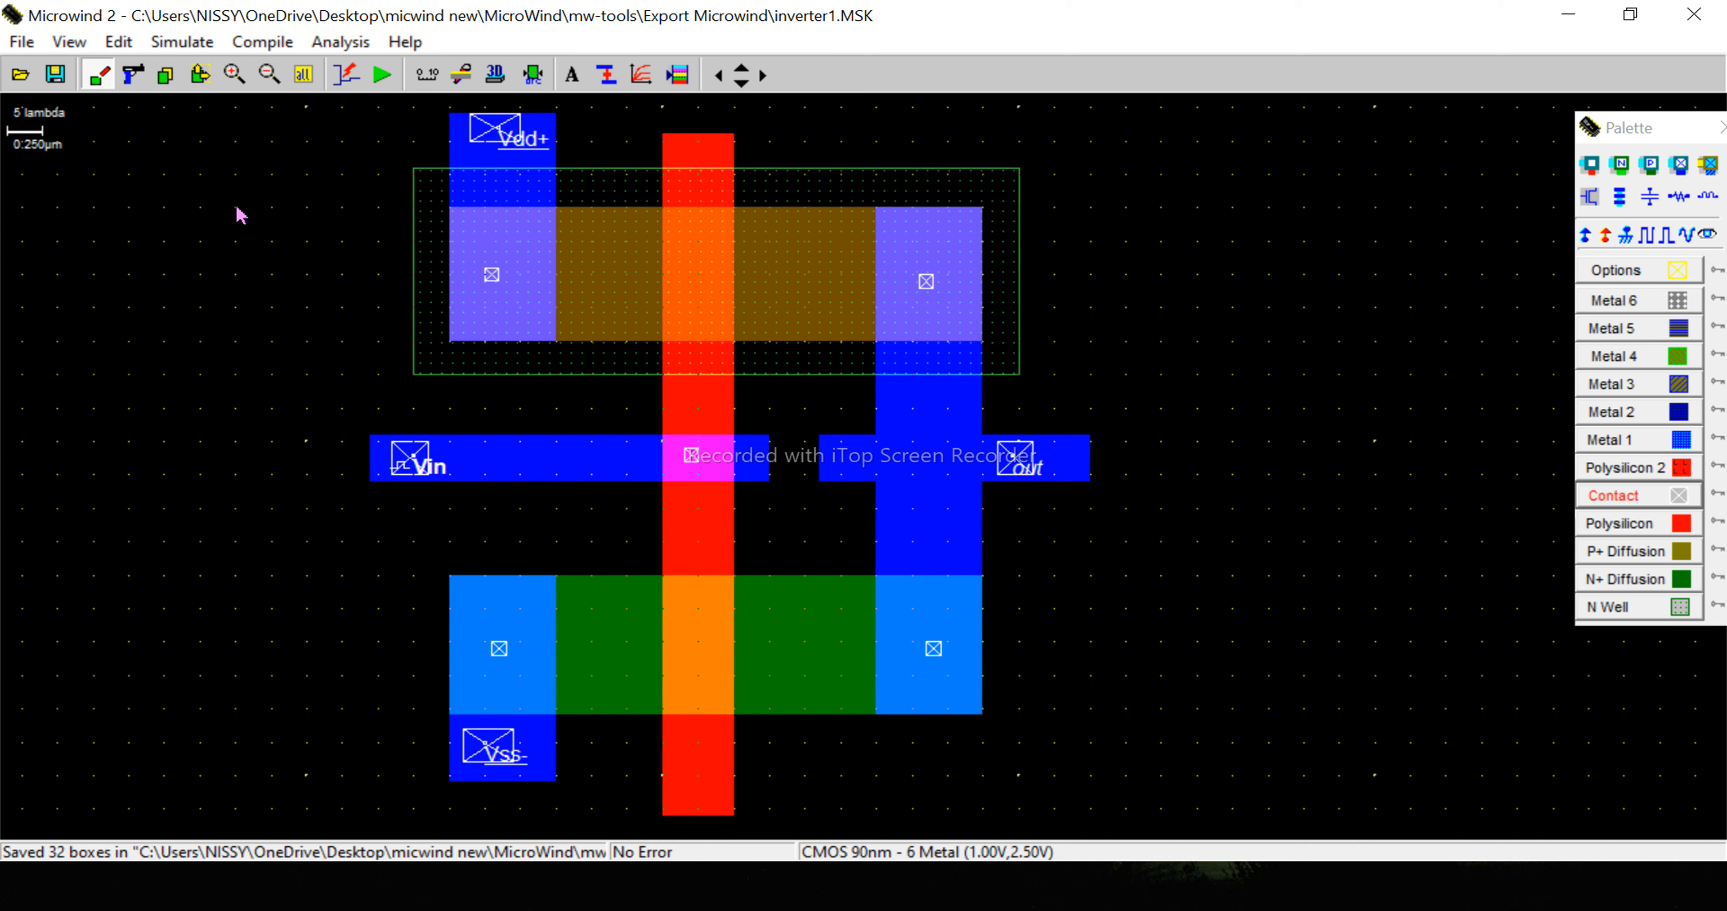
- Run the analog simulation of the inverter, dismiss the well polarization dialogs, and close the simulation window after viewing the out waveform
{"action": "left_click", "coordinate": [383, 81]}
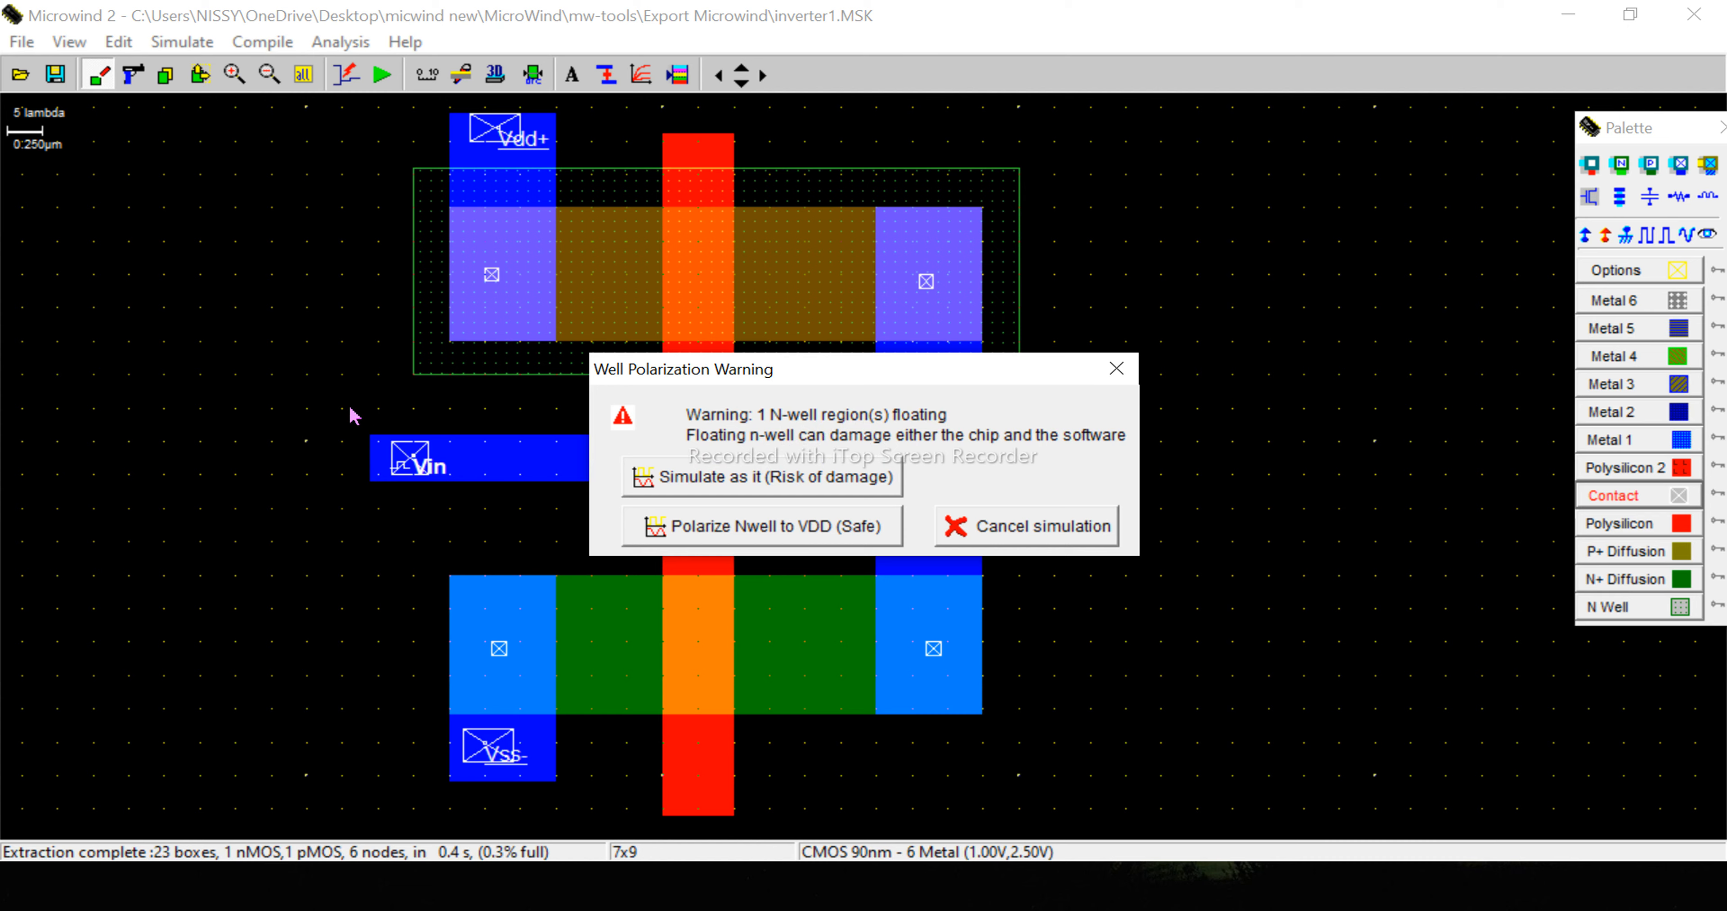
{"action": "left_click", "coordinate": [1117, 370]}
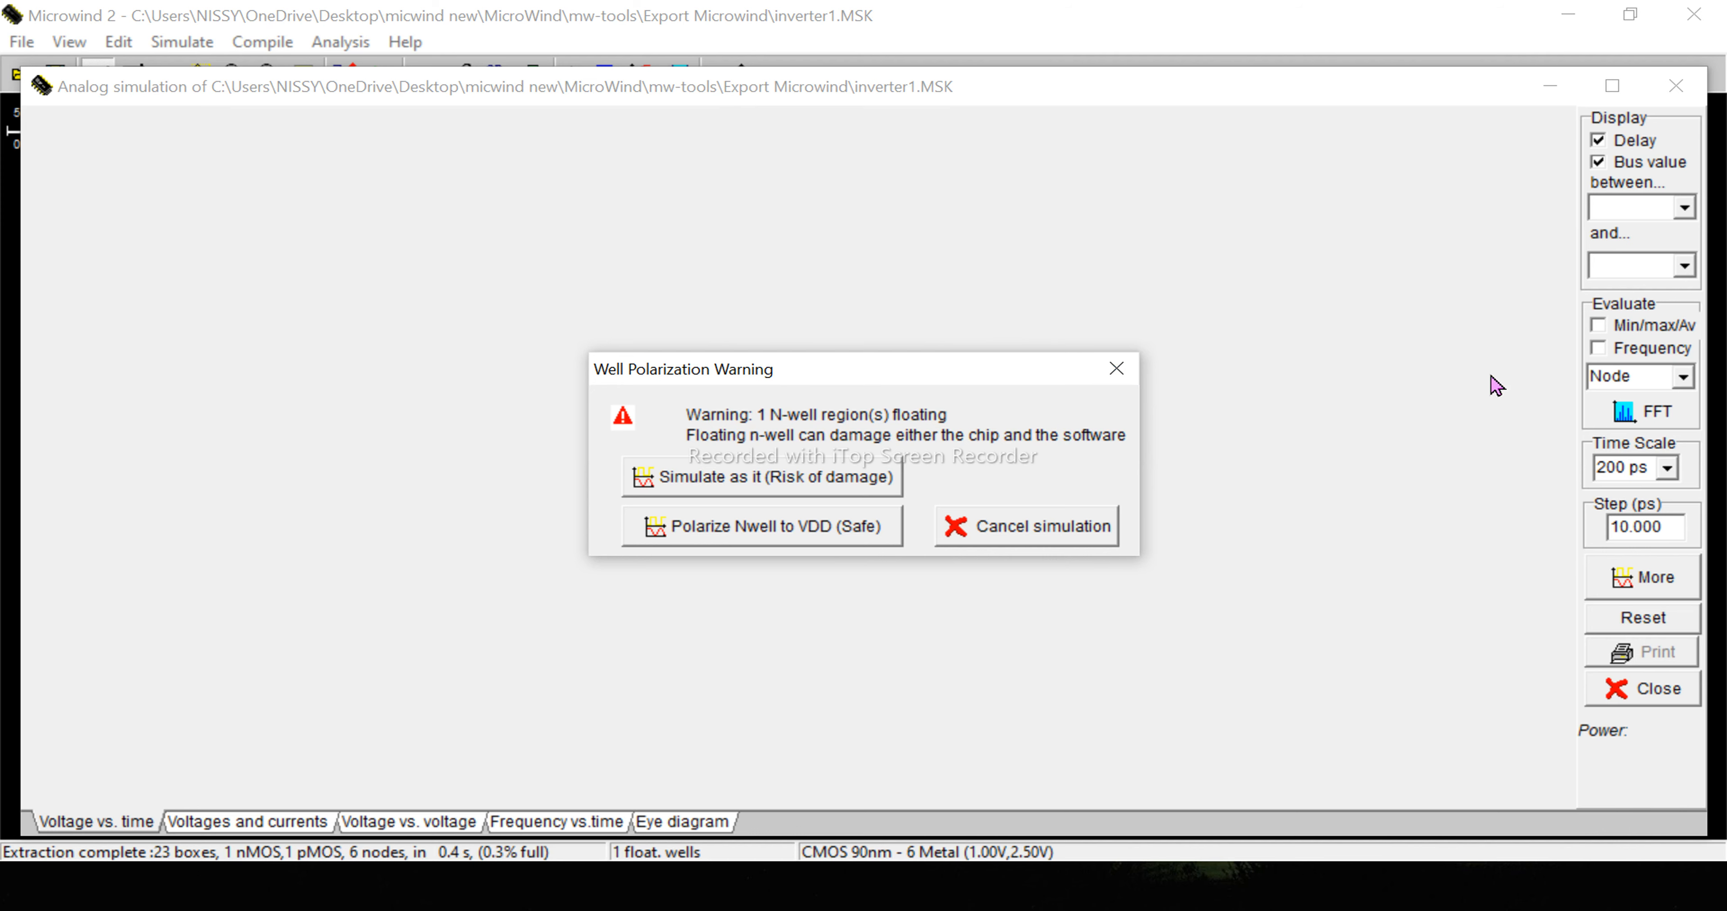
{"action": "left_click", "coordinate": [1116, 369]}
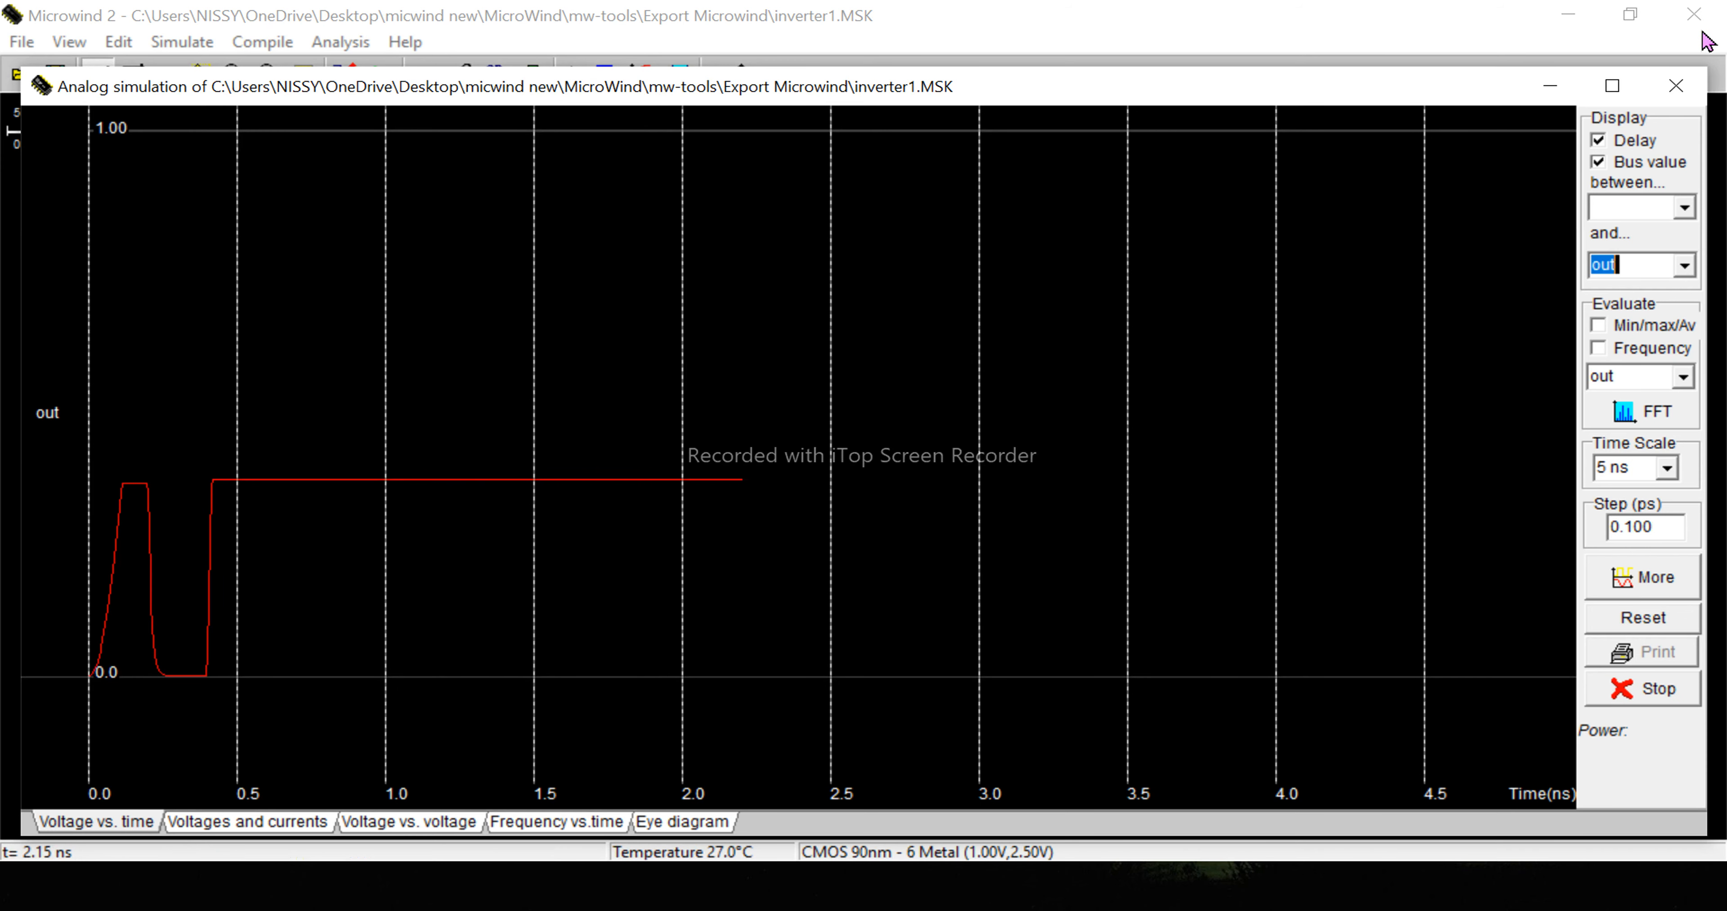
{"action": "left_click", "coordinate": [1675, 94]}
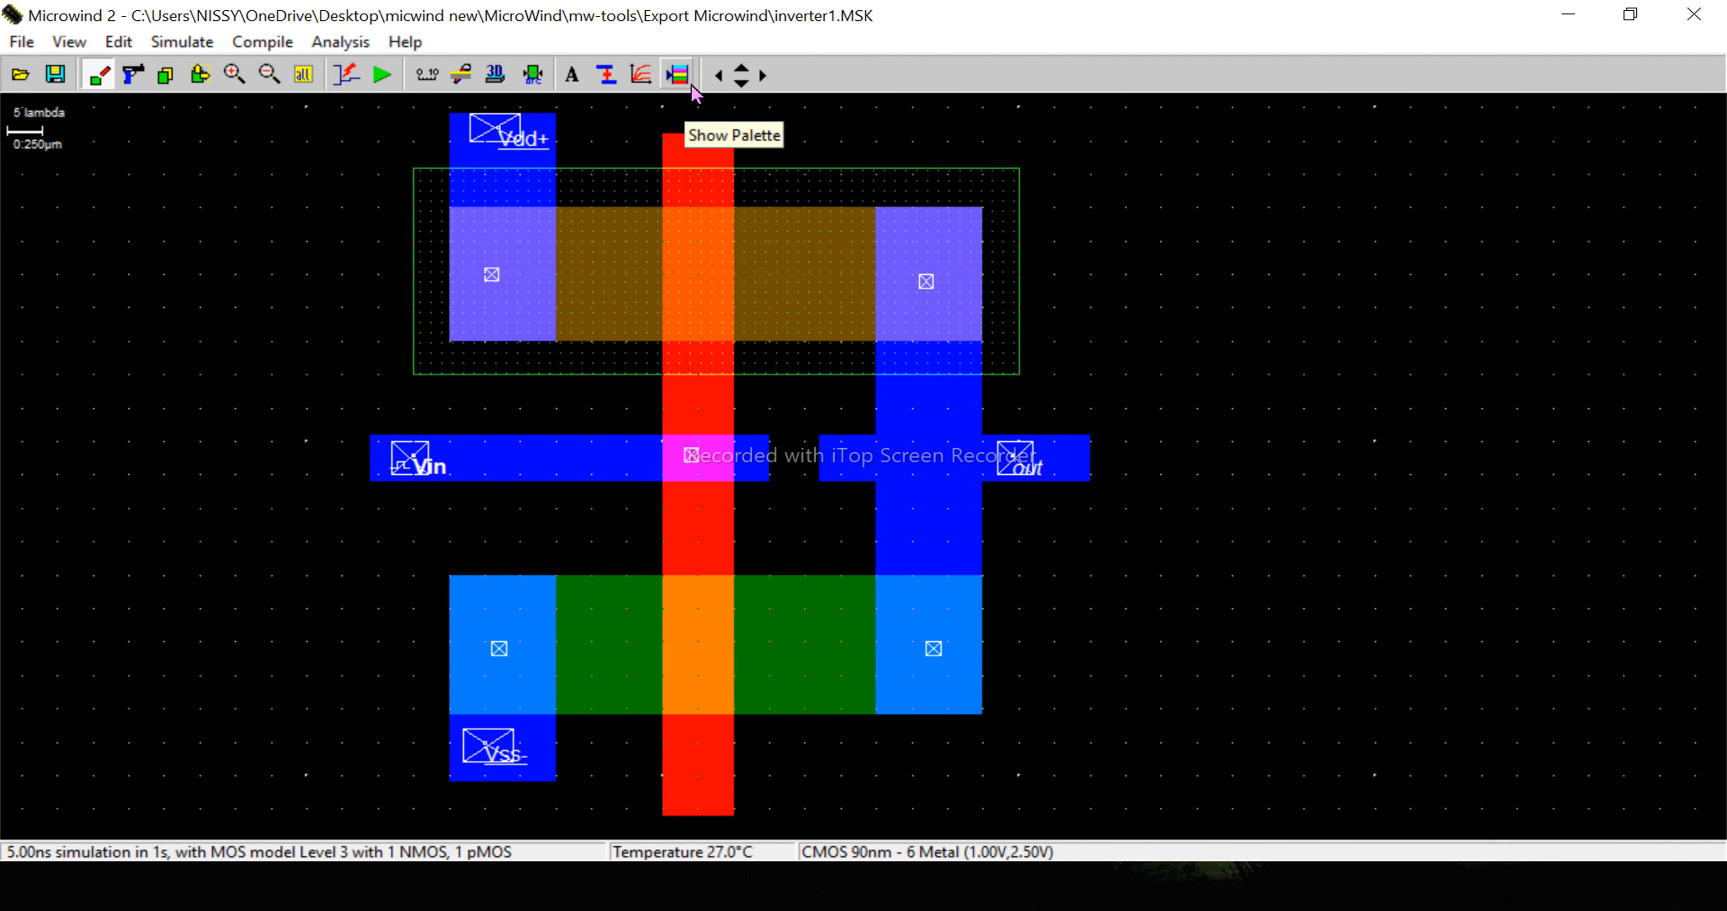
- Place a Vdd supply on the N well near its upper right corner, outside the P+ diffusion
{"action": "left_click", "coordinate": [678, 75]}
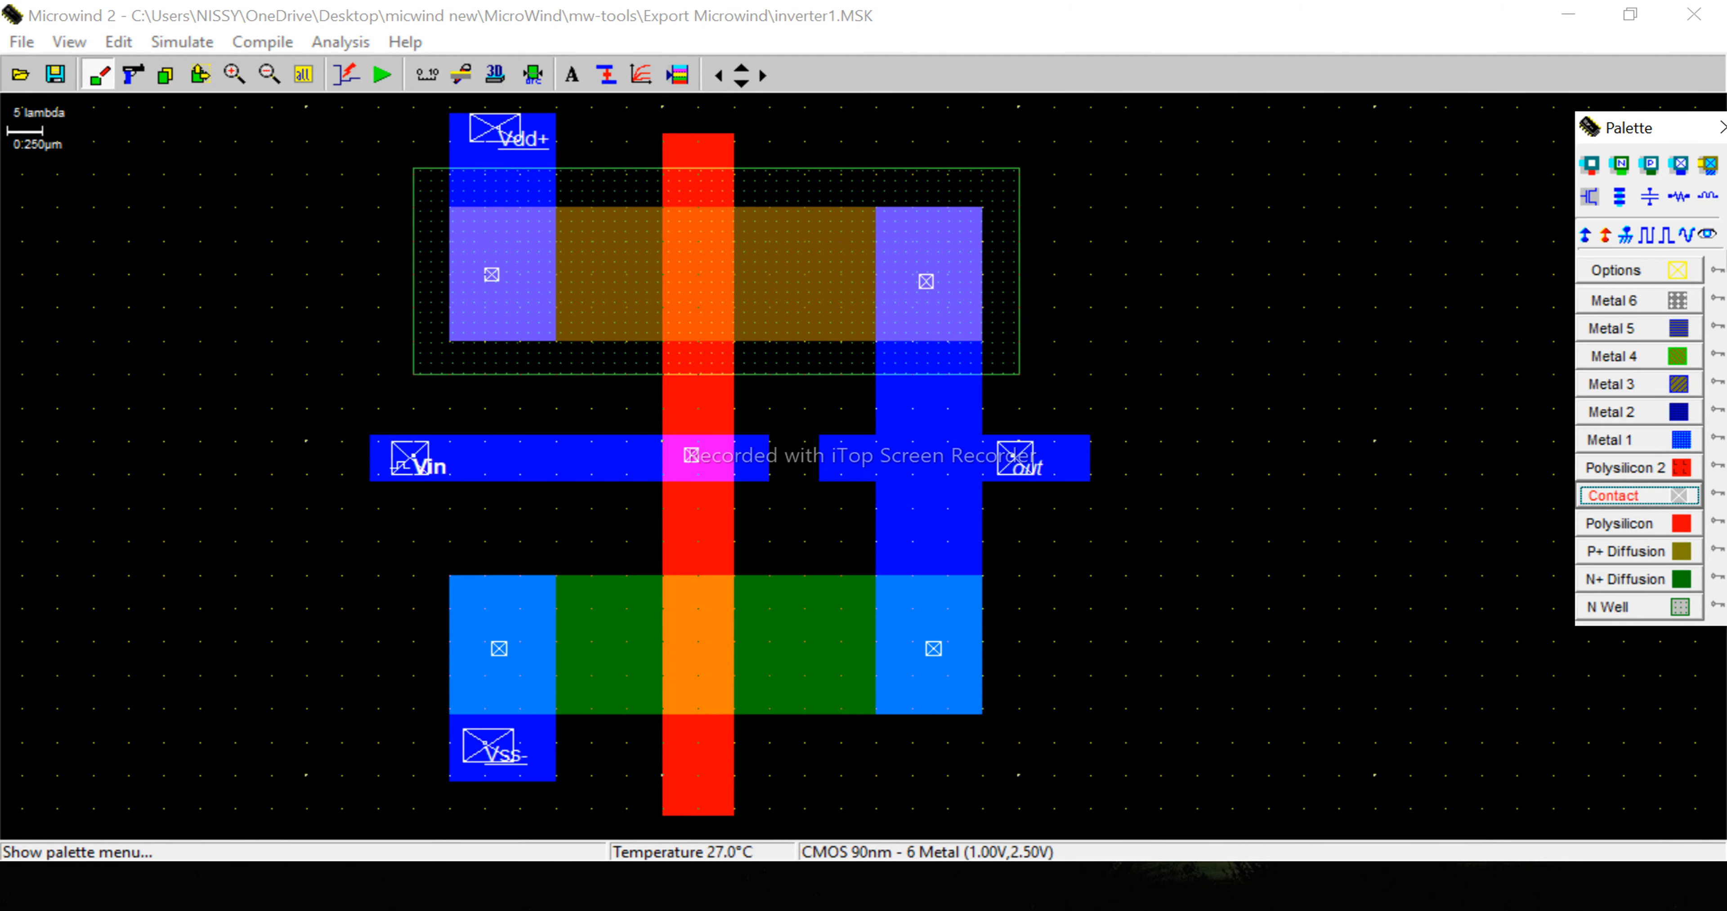
{"action": "left_click", "coordinate": [1585, 235]}
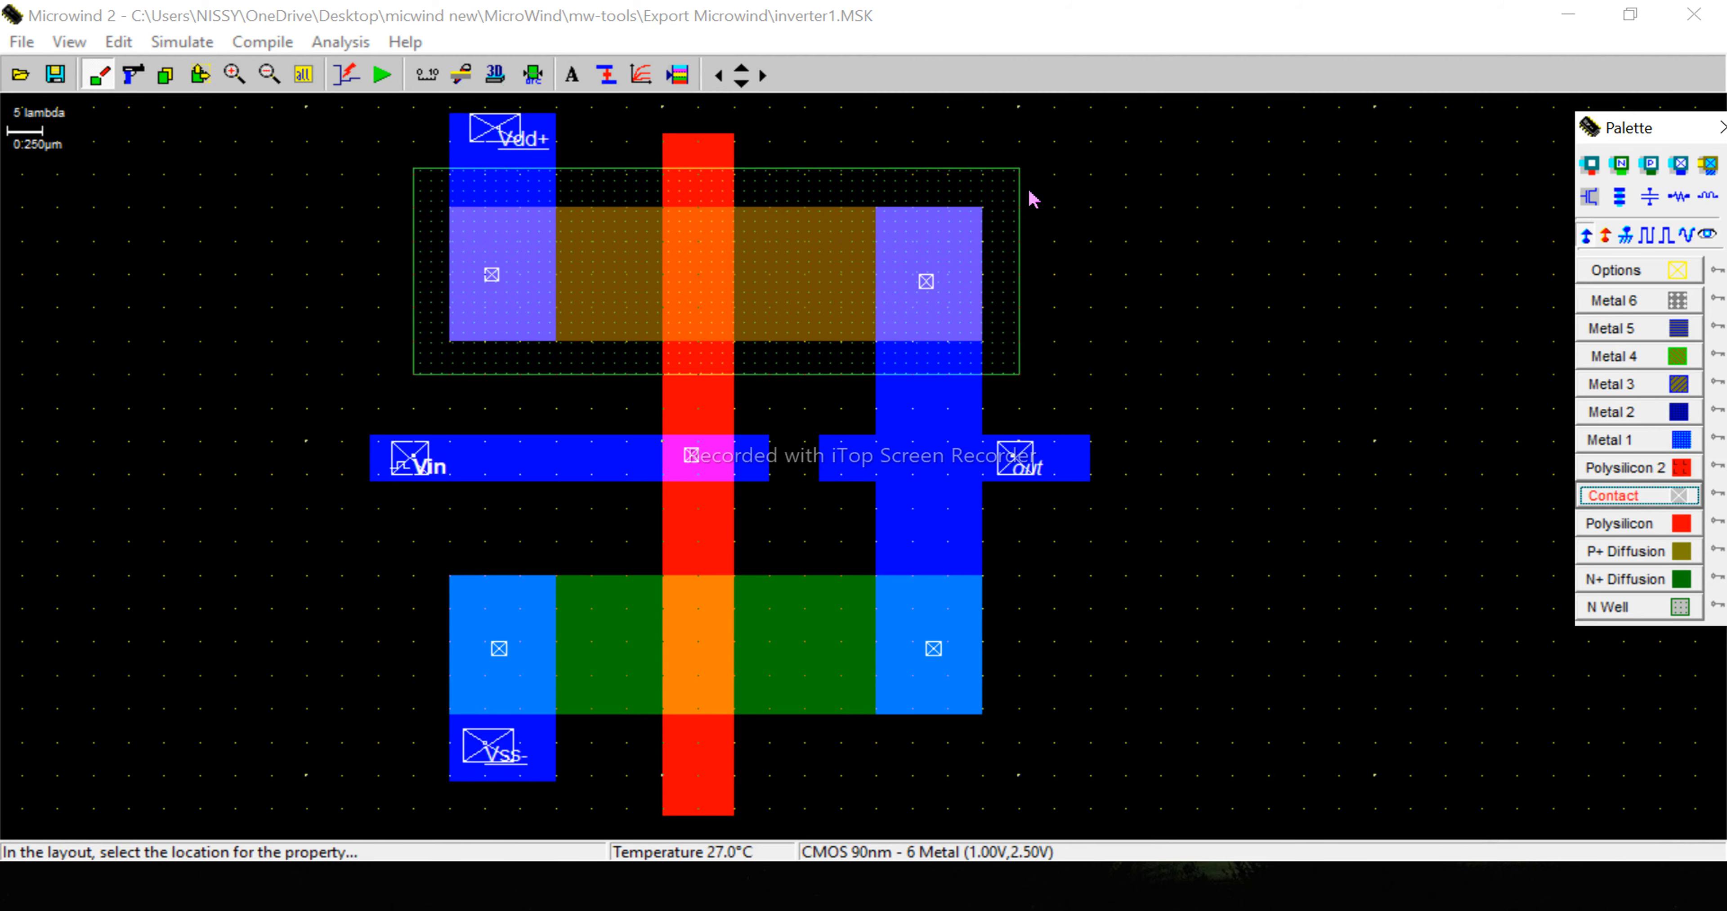
{"action": "left_click", "coordinate": [991, 184]}
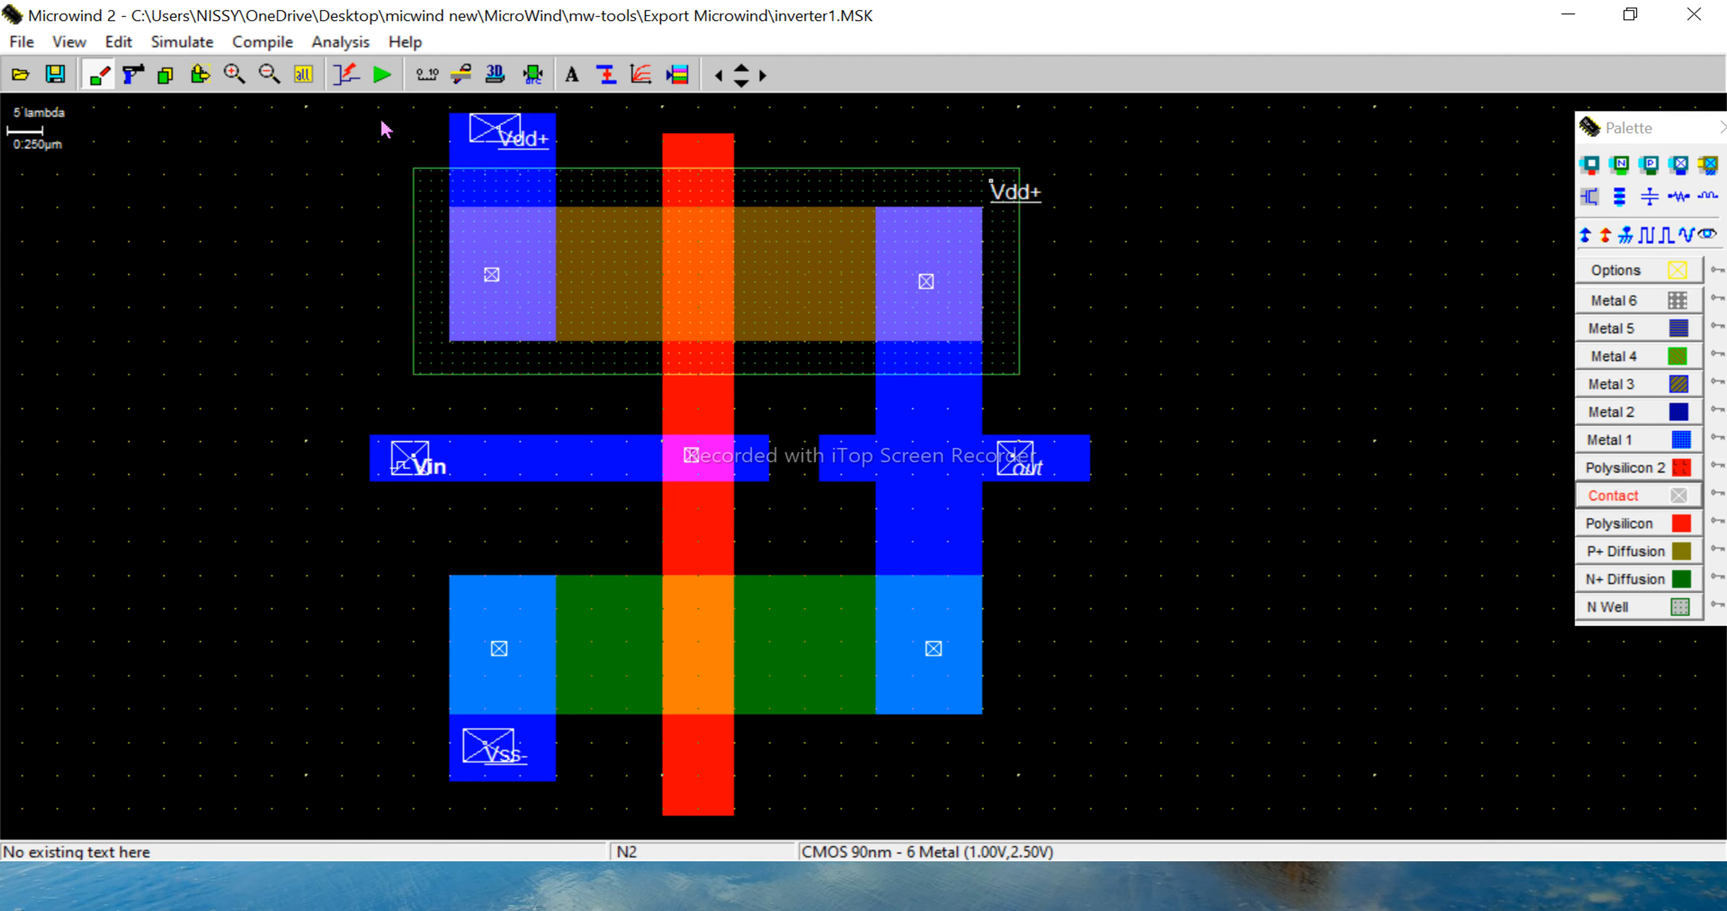
- Save the layout with the polarized N well and check its voltage-versus-time simulation
{"action": "left_click", "coordinate": [55, 75]}
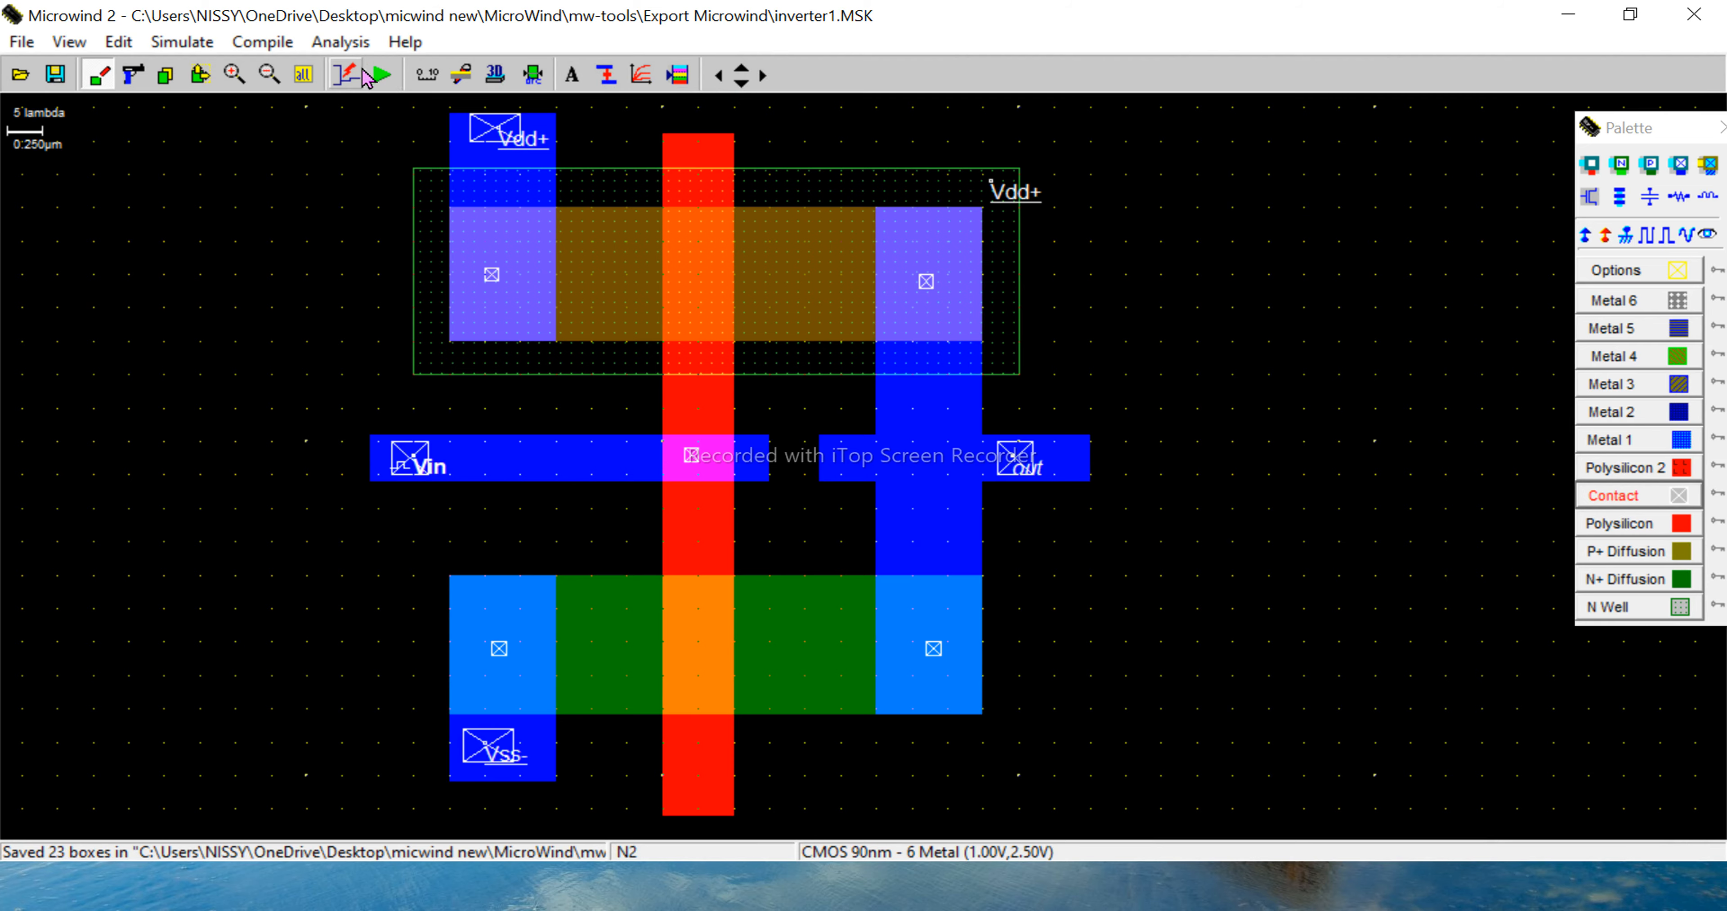
{"action": "left_click", "coordinate": [379, 76]}
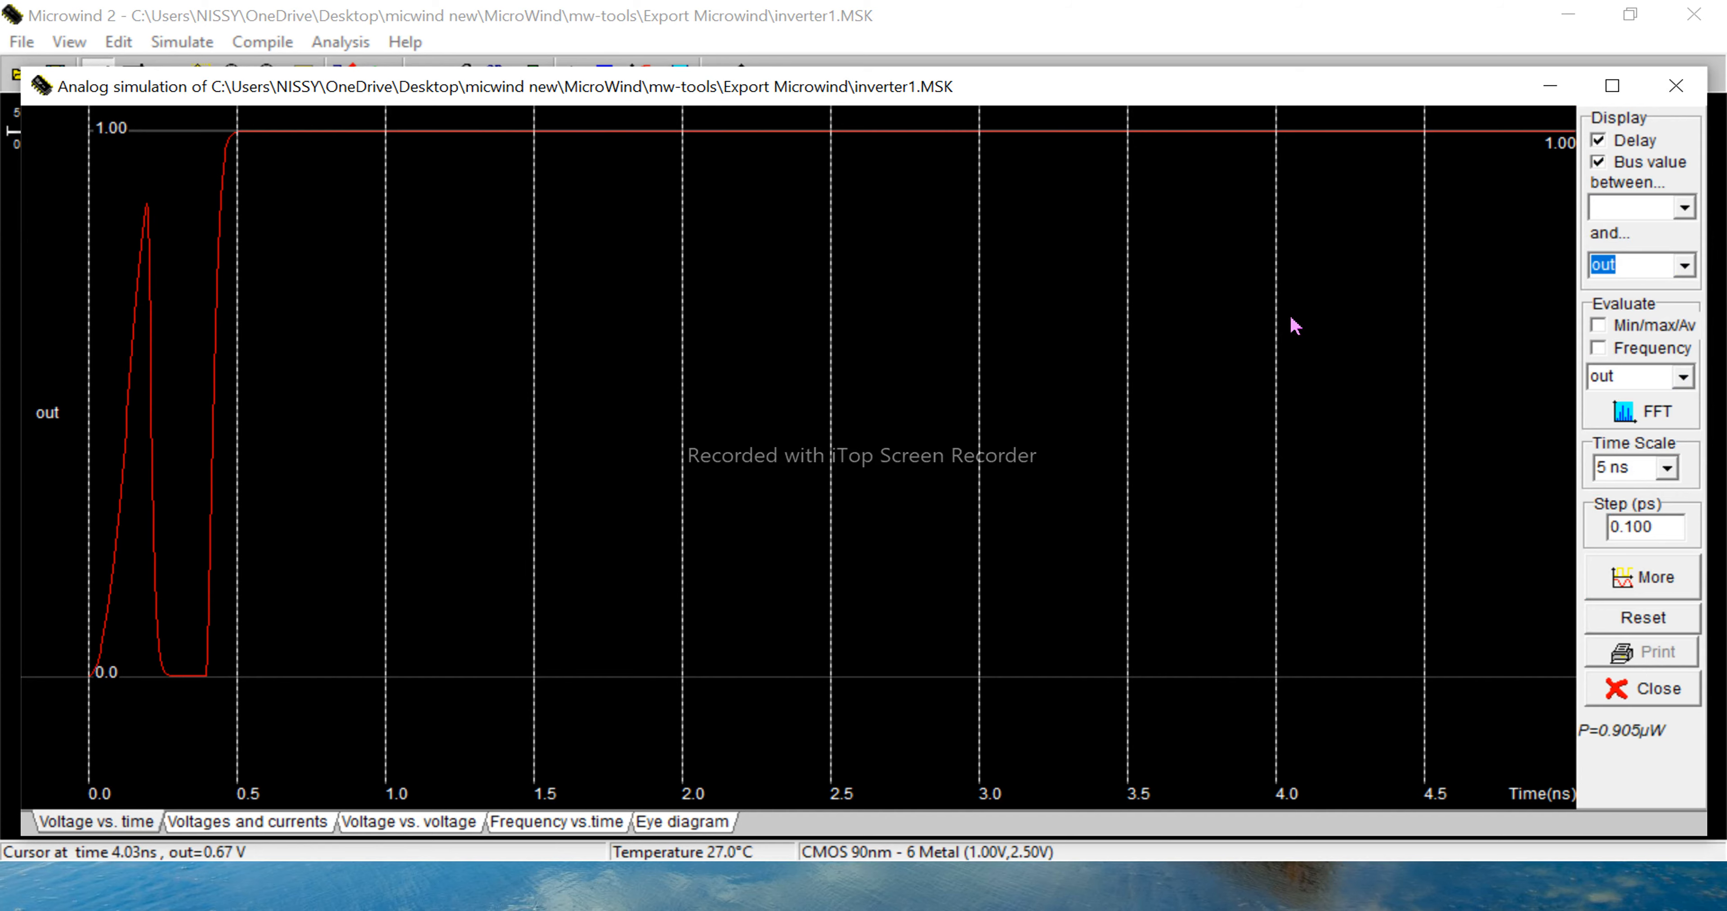
{"action": "left_click", "coordinate": [1676, 86]}
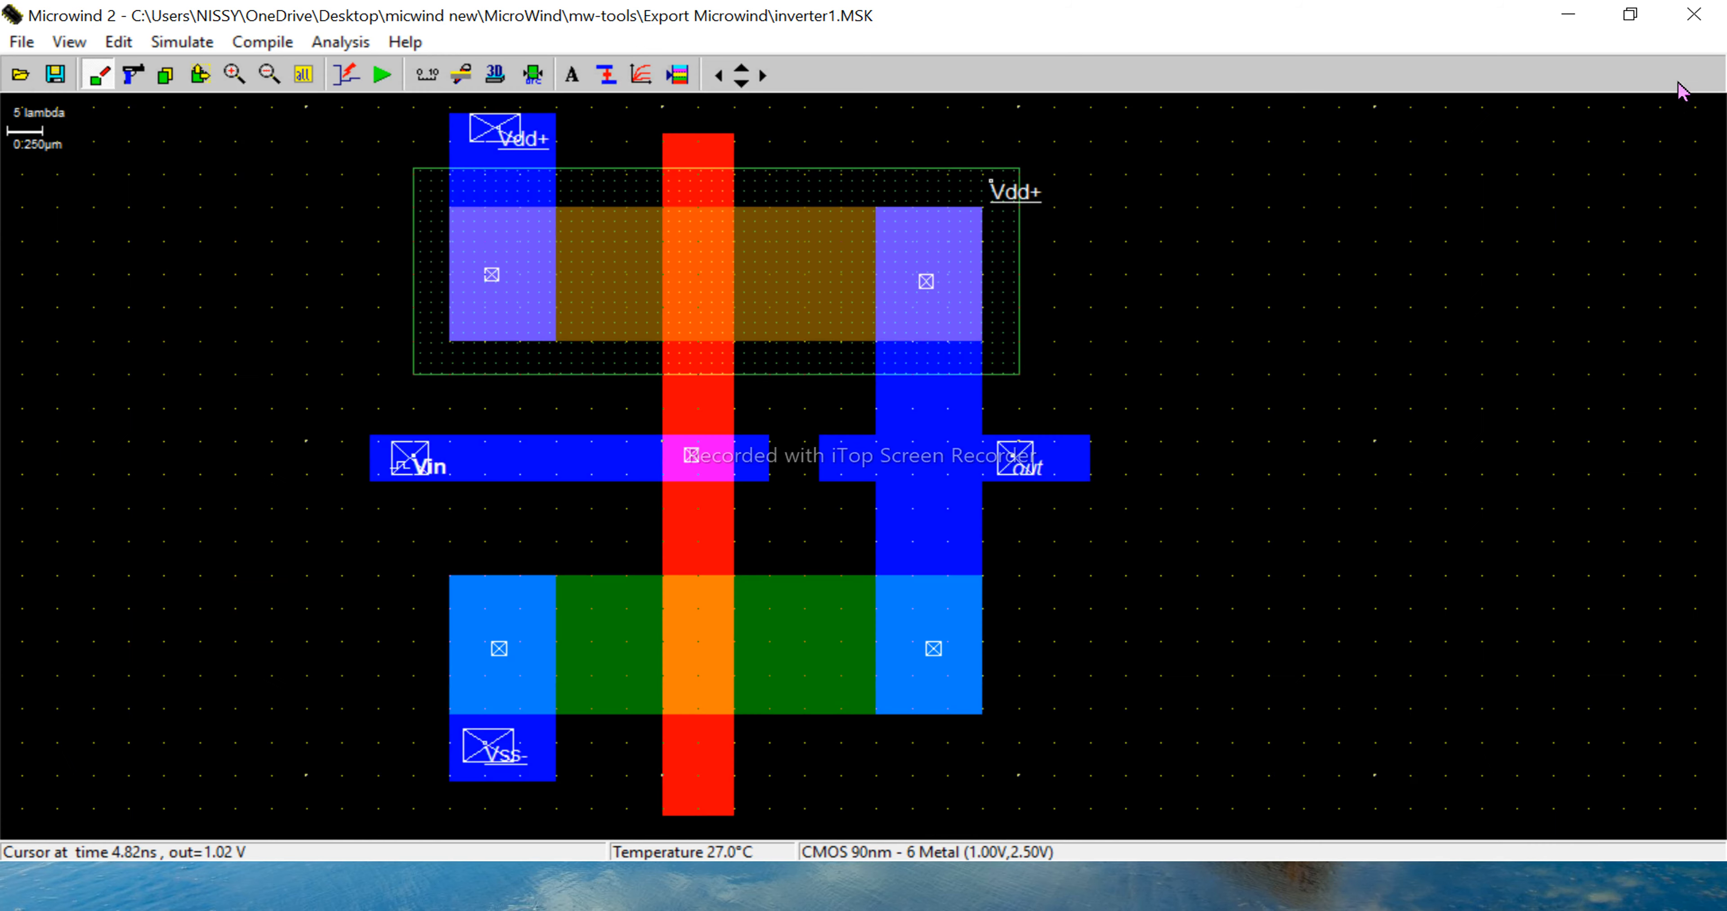
{"action": "left_click", "coordinate": [1019, 464]}
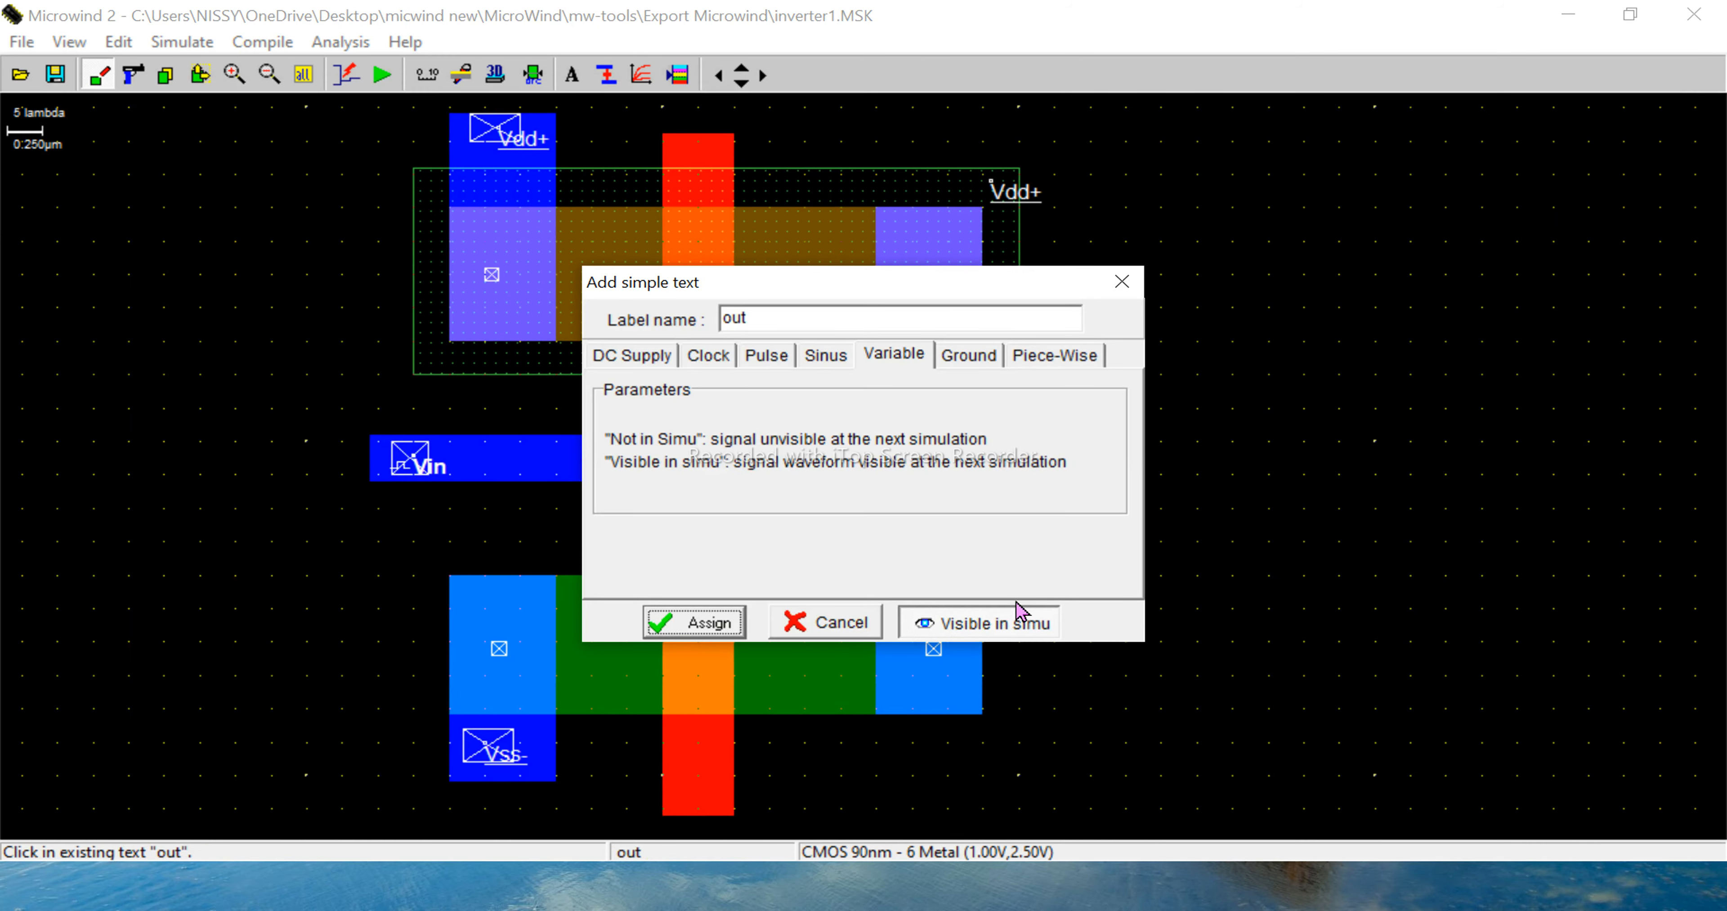
{"action": "left_click", "coordinate": [1011, 624]}
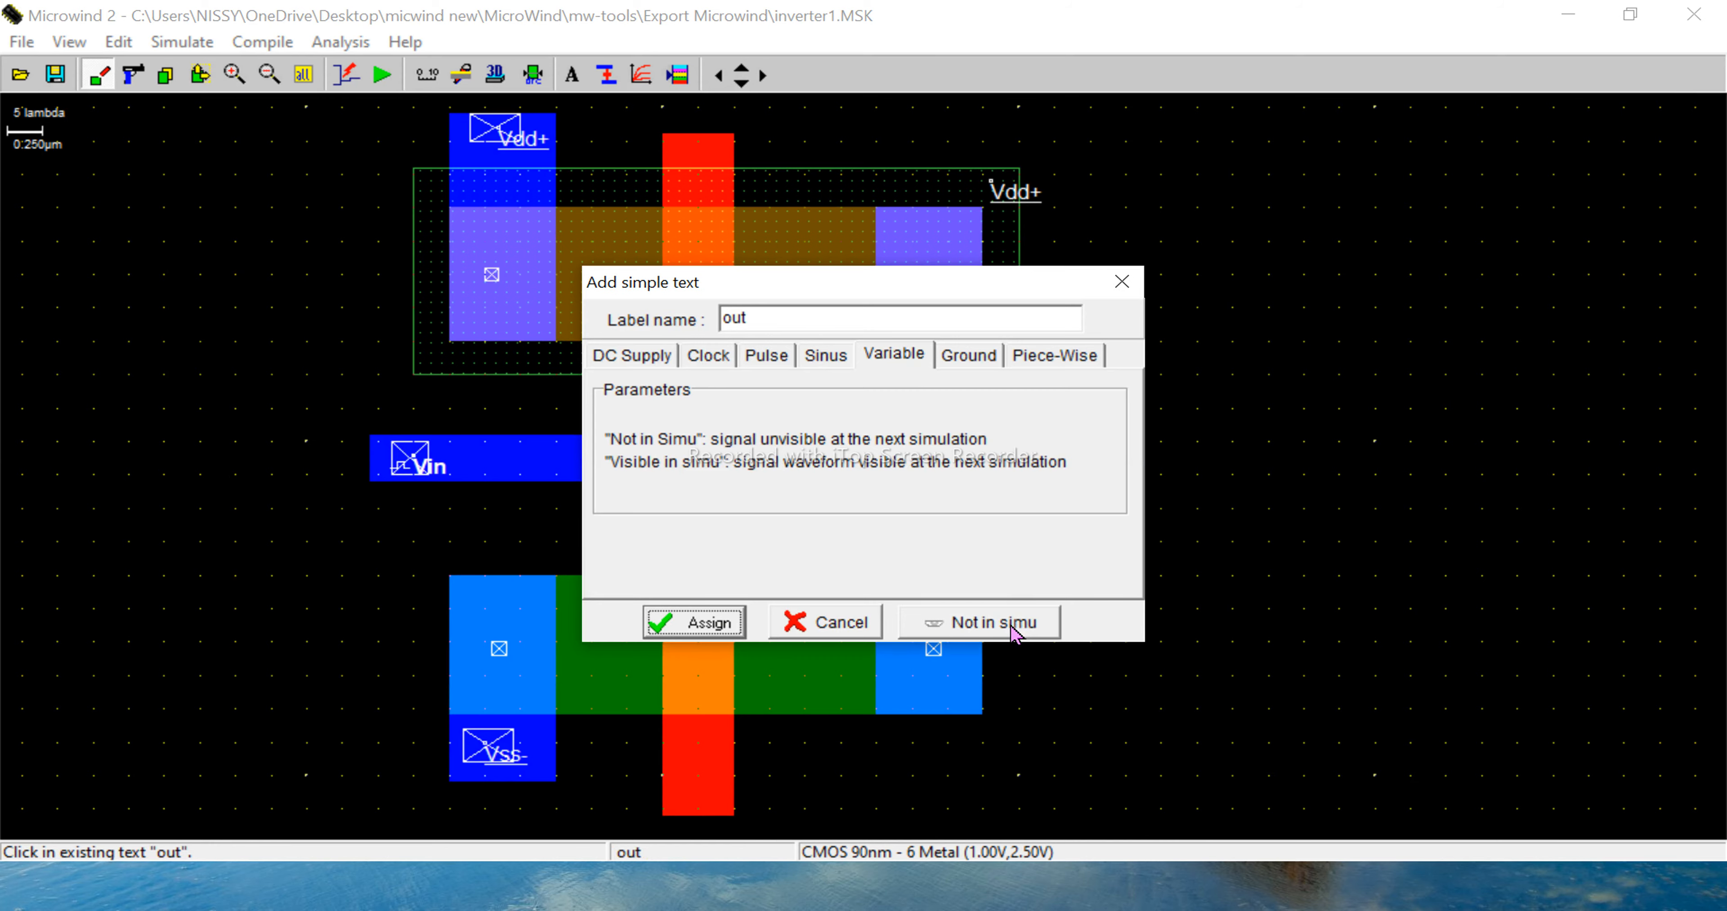
{"action": "left_click", "coordinate": [1122, 281]}
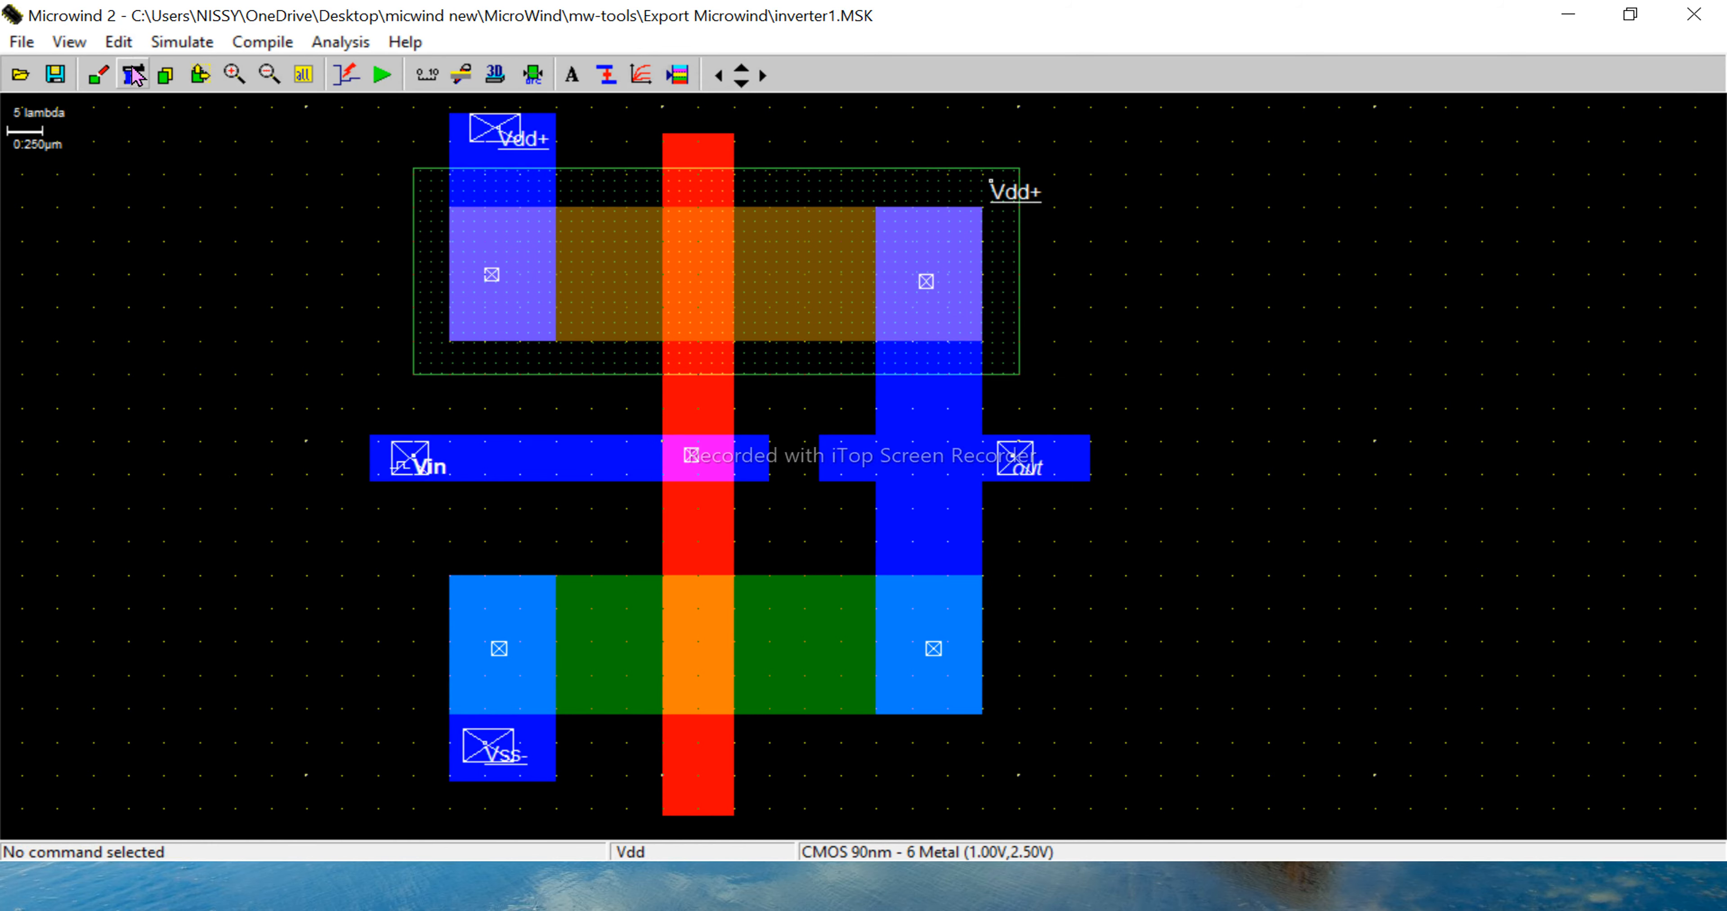
- Save the layout again and rerun the simulation to inspect which signals are plotted
{"action": "left_click", "coordinate": [55, 74]}
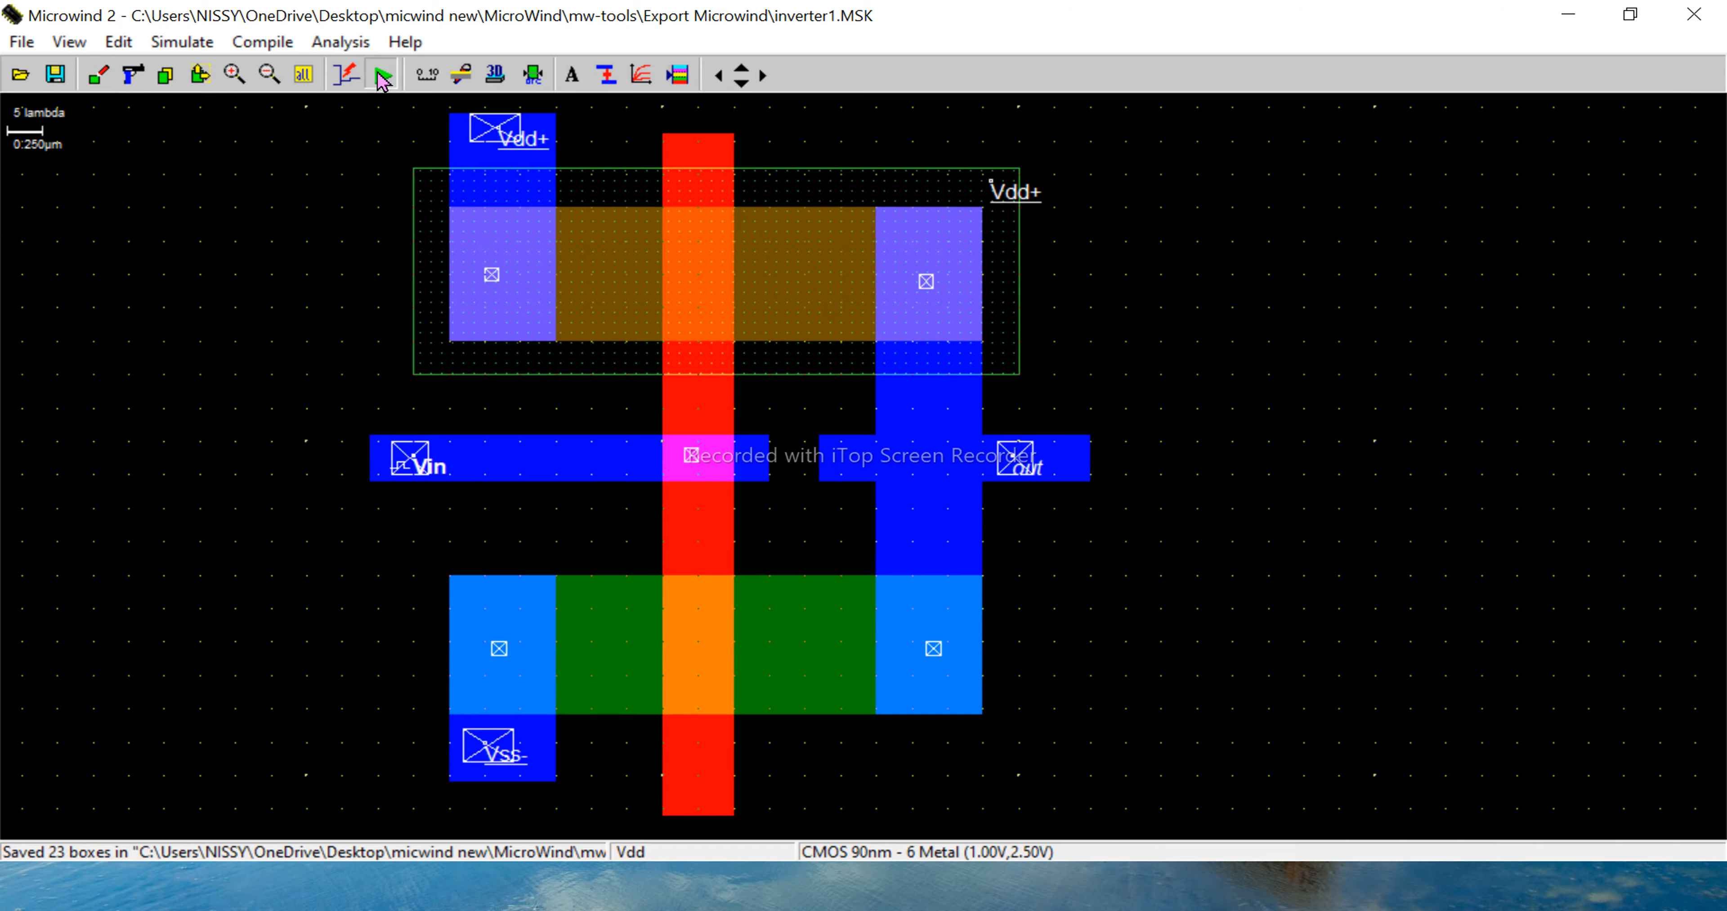
{"action": "left_click", "coordinate": [380, 75]}
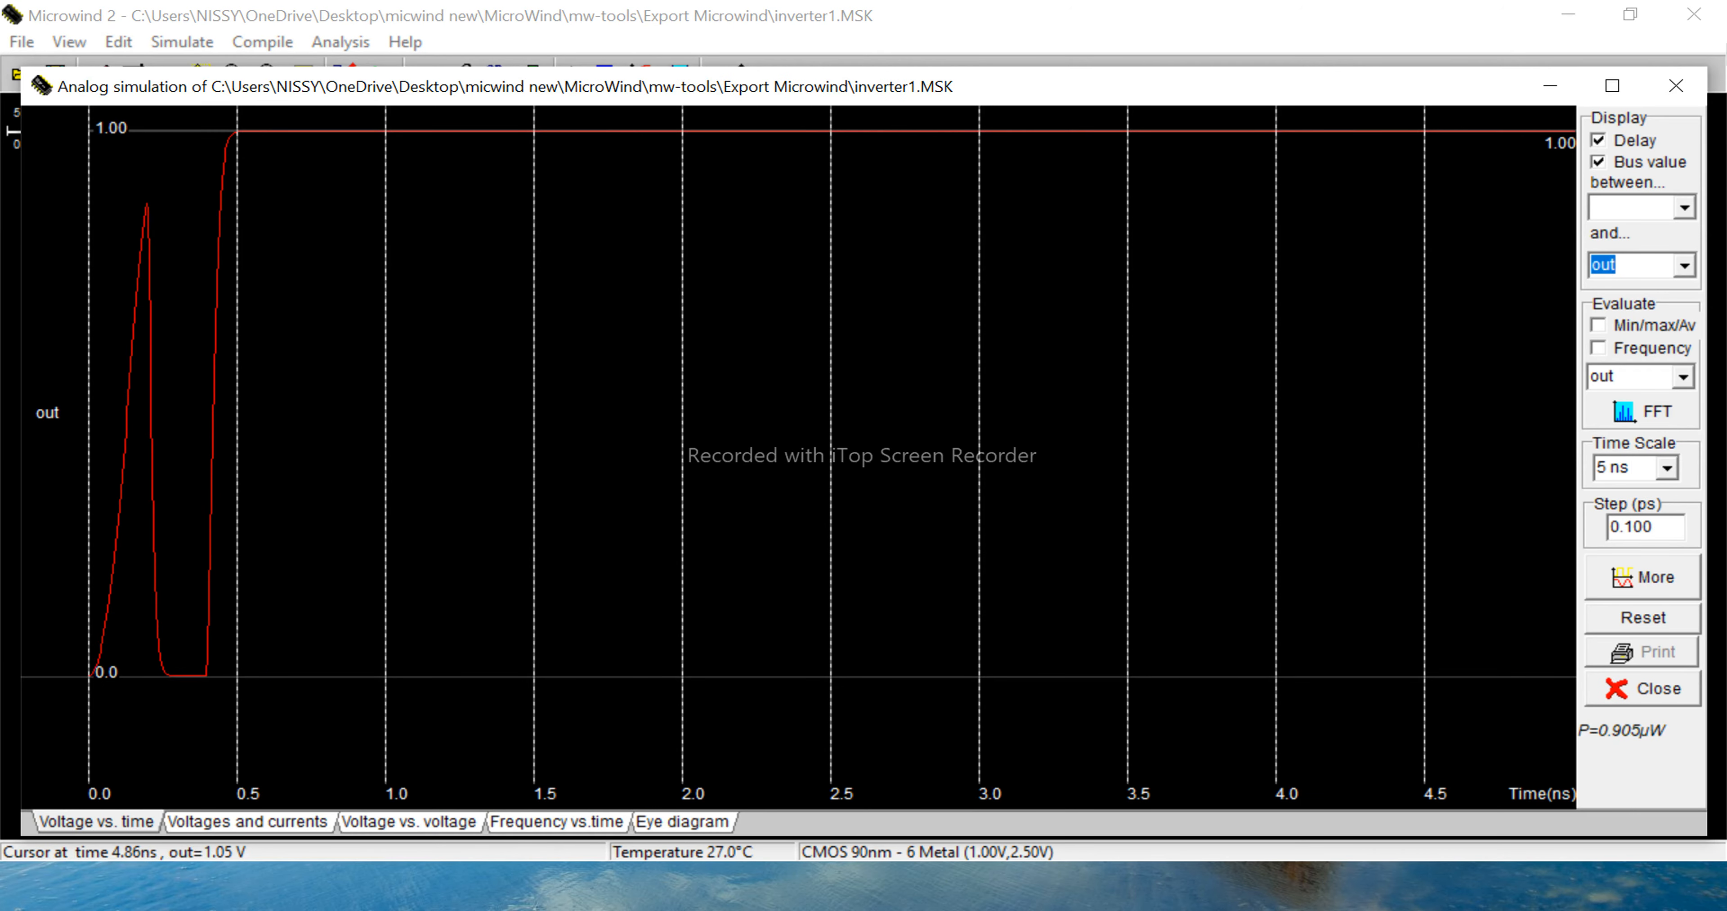
{"action": "left_click", "coordinate": [1675, 86]}
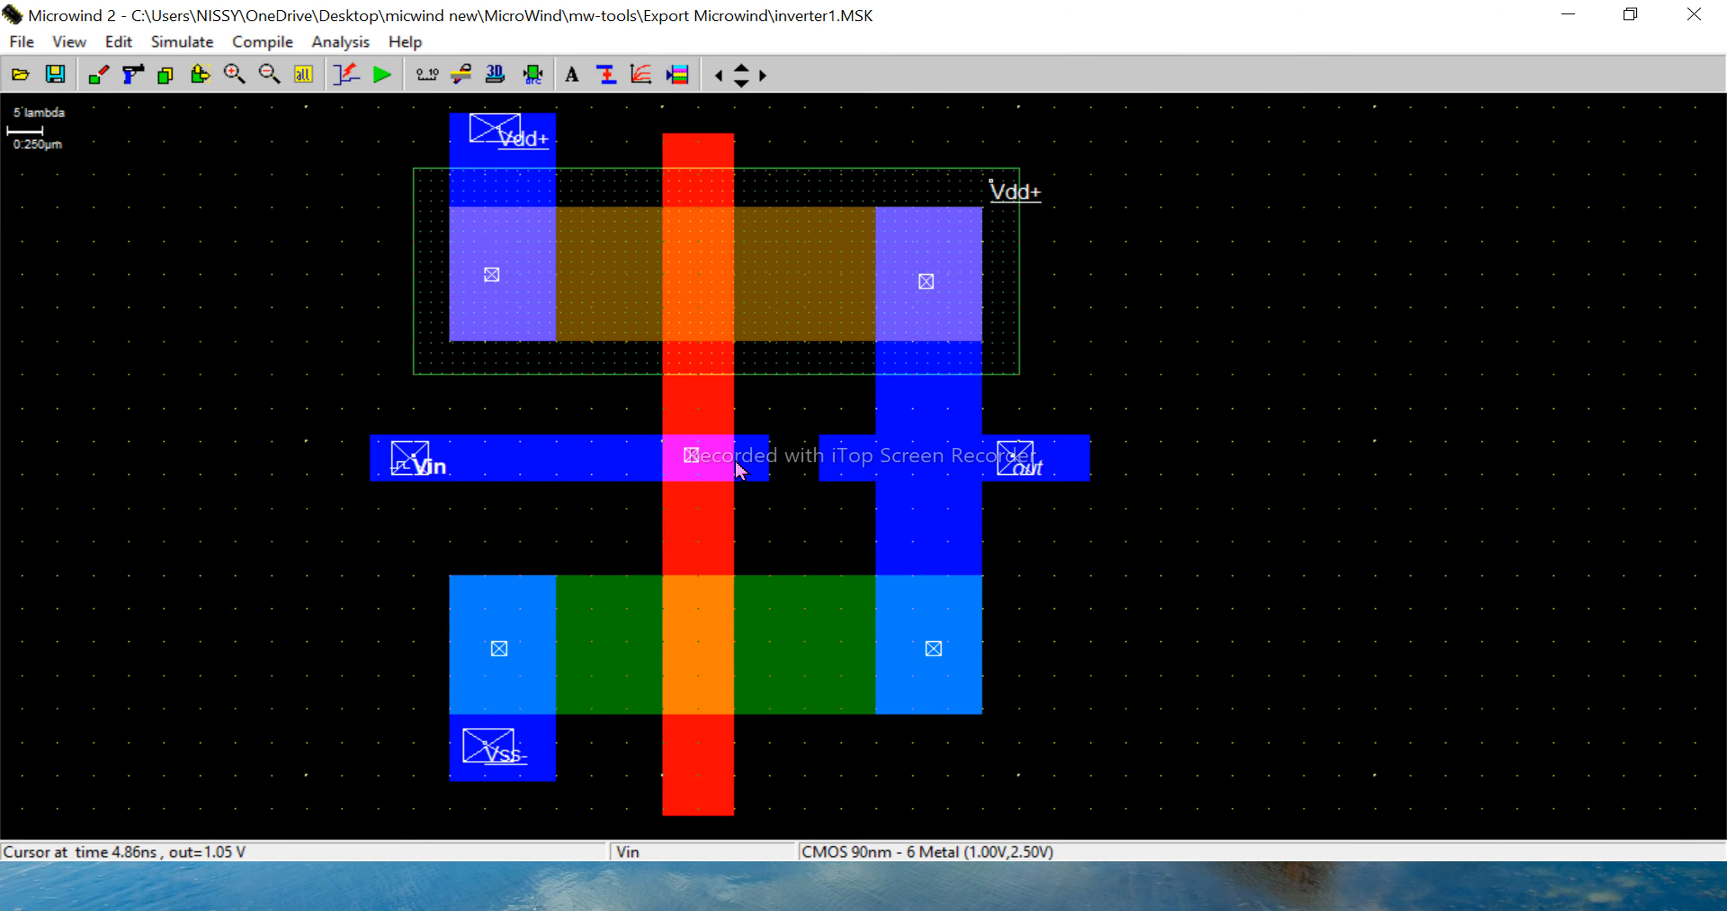
- Change the Vin label from a pulse to a clock source visible in simulation, and save the layout
{"action": "left_click", "coordinate": [416, 478]}
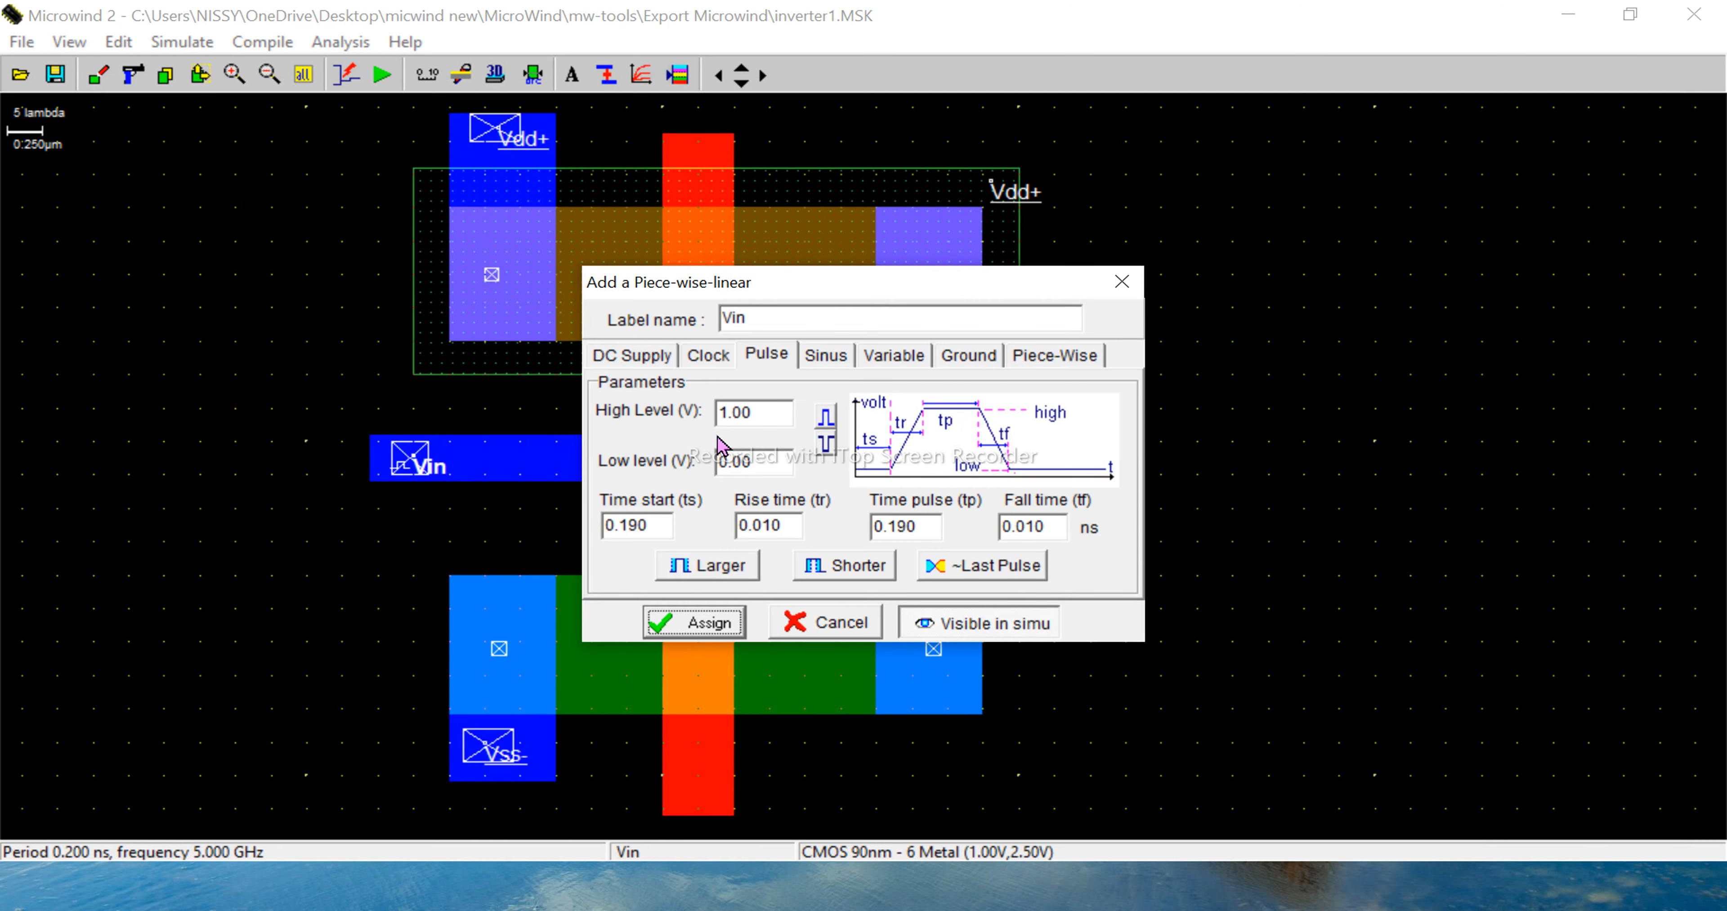
{"action": "left_click", "coordinate": [704, 358]}
{"action": "left_click", "coordinate": [694, 624]}
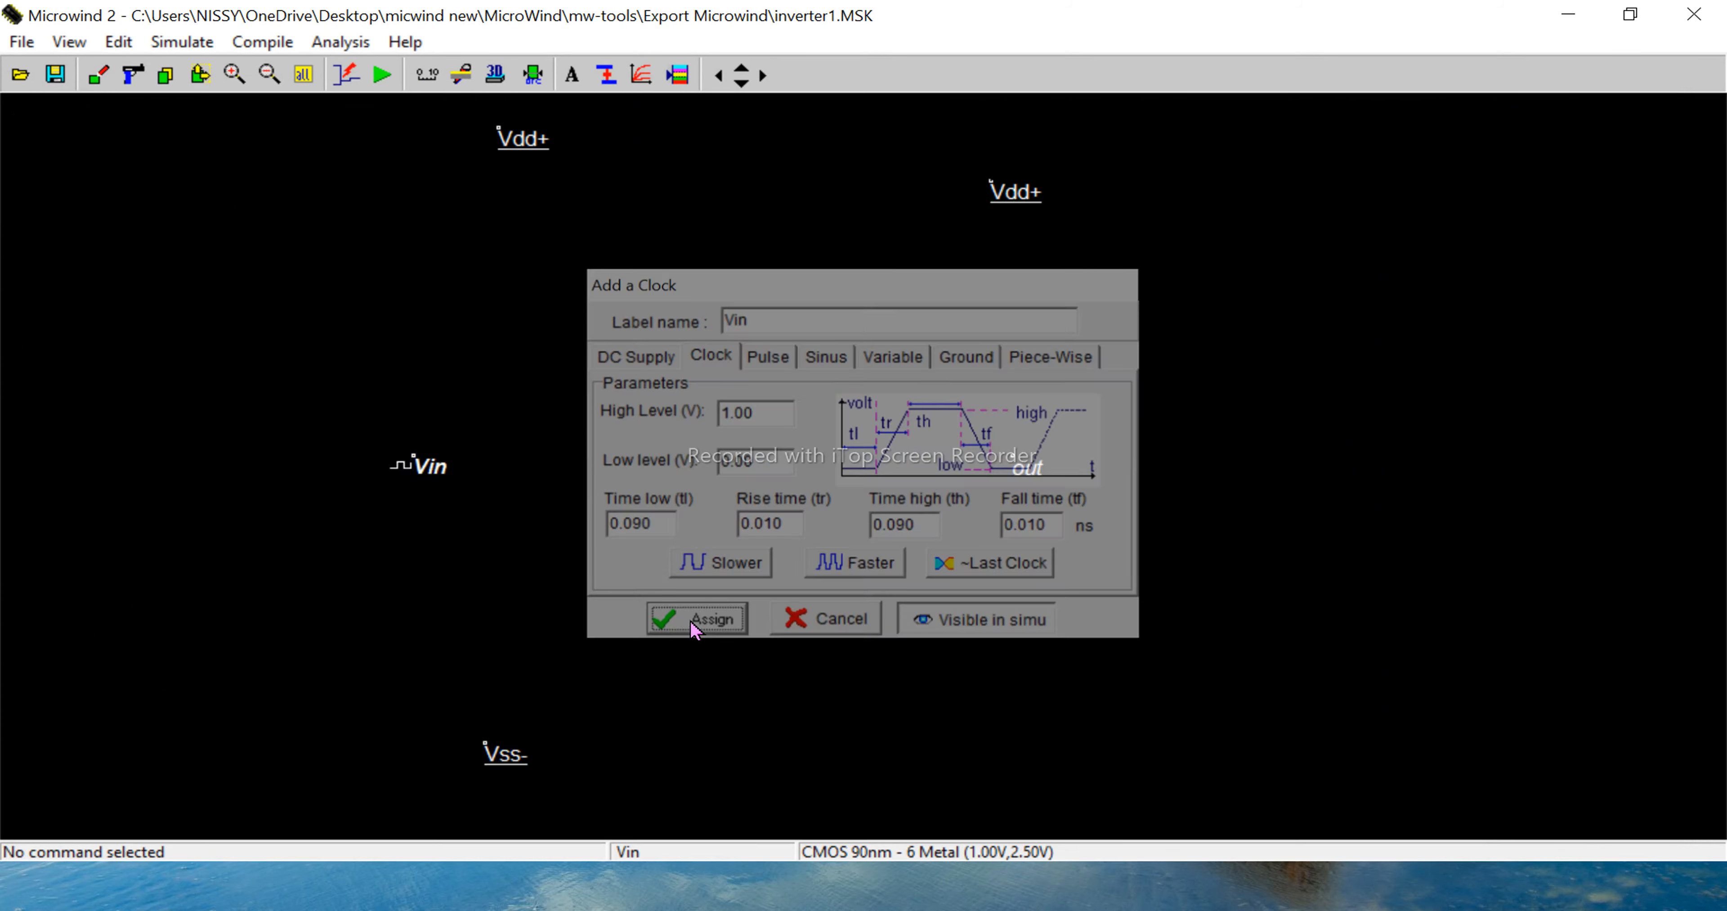
{"action": "left_click", "coordinate": [54, 75]}
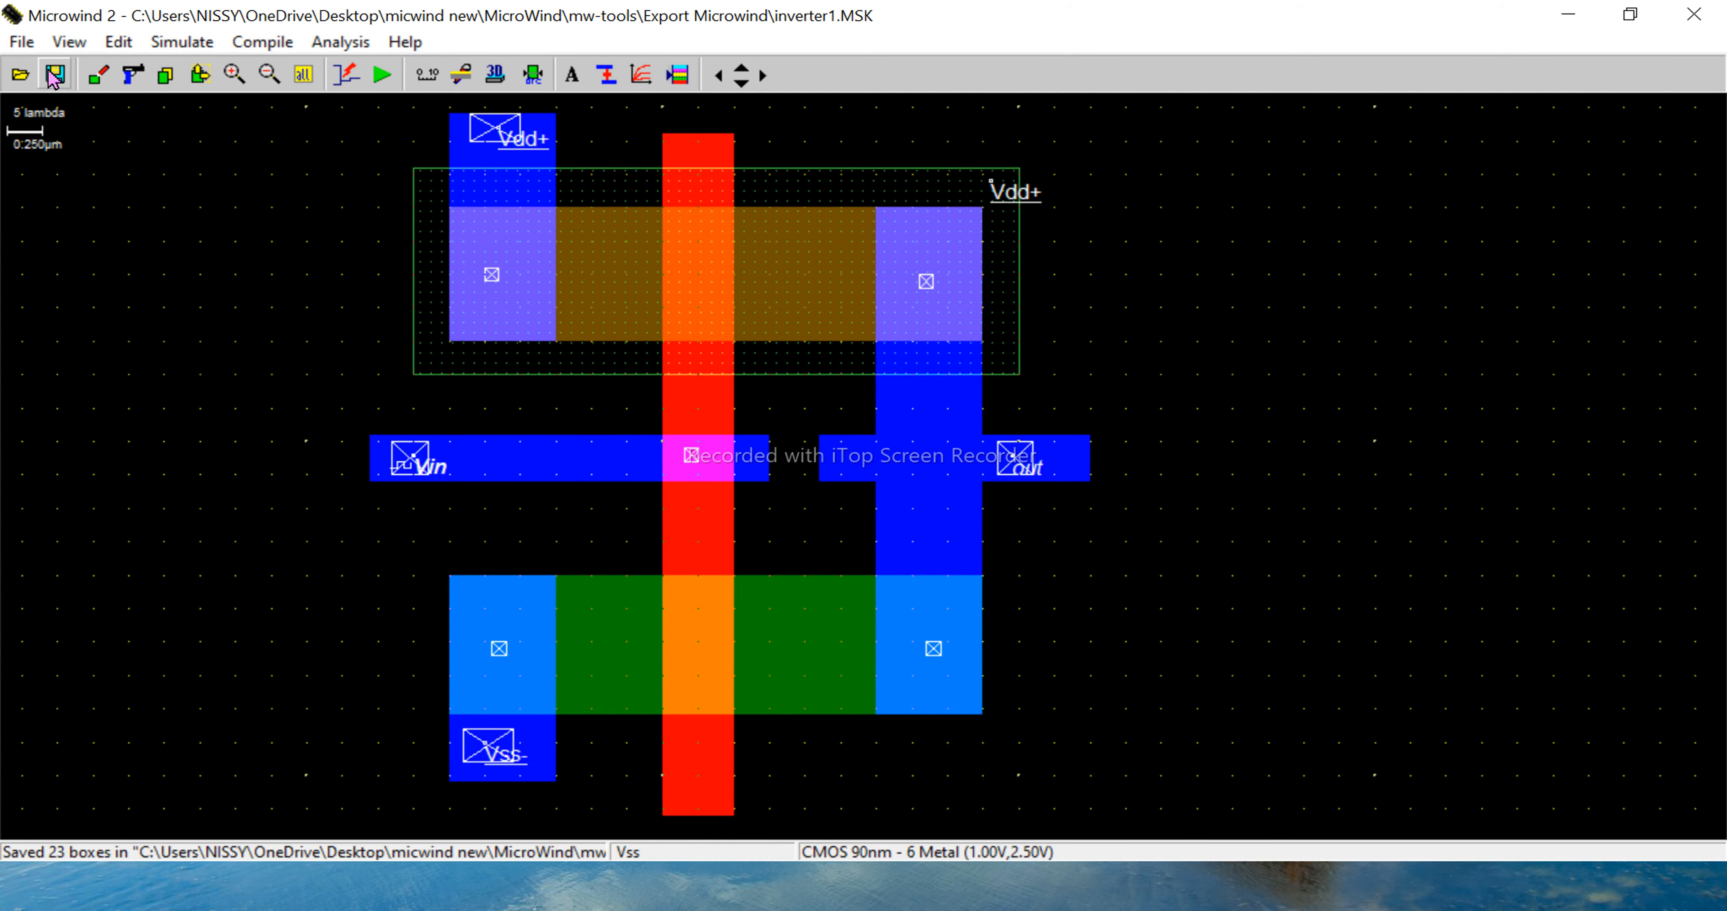
- Simulate the inverter with the clock input, maximize the simulation window, and restart the waveform plot
{"action": "left_click", "coordinate": [382, 75]}
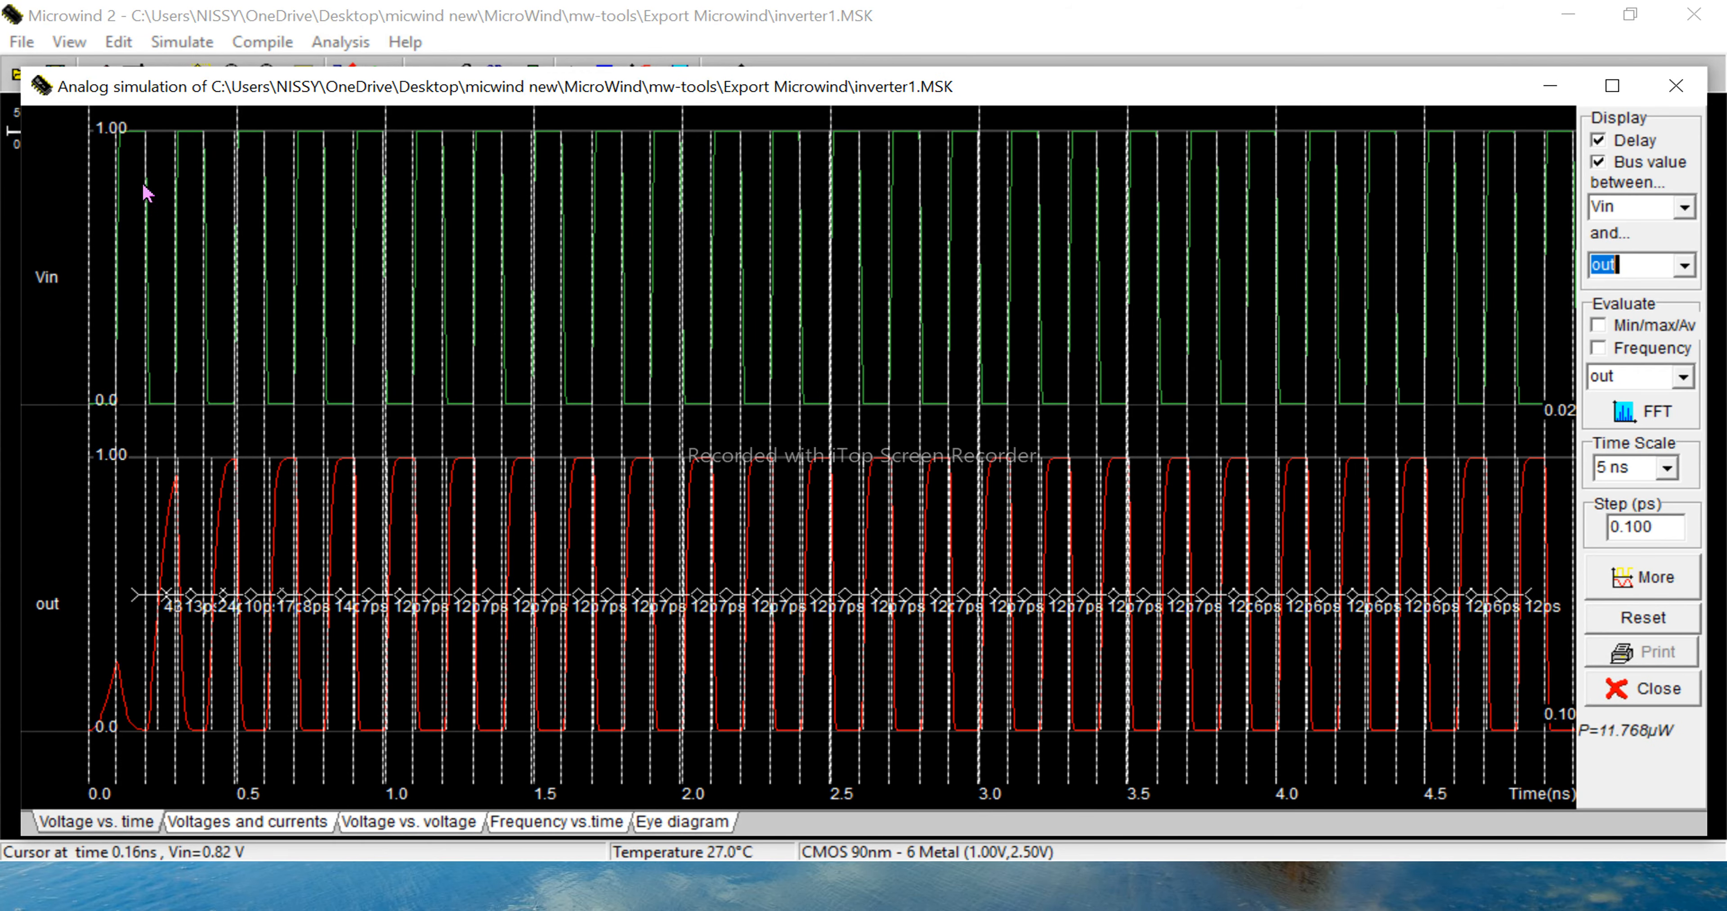
{"action": "left_click", "coordinate": [1618, 97]}
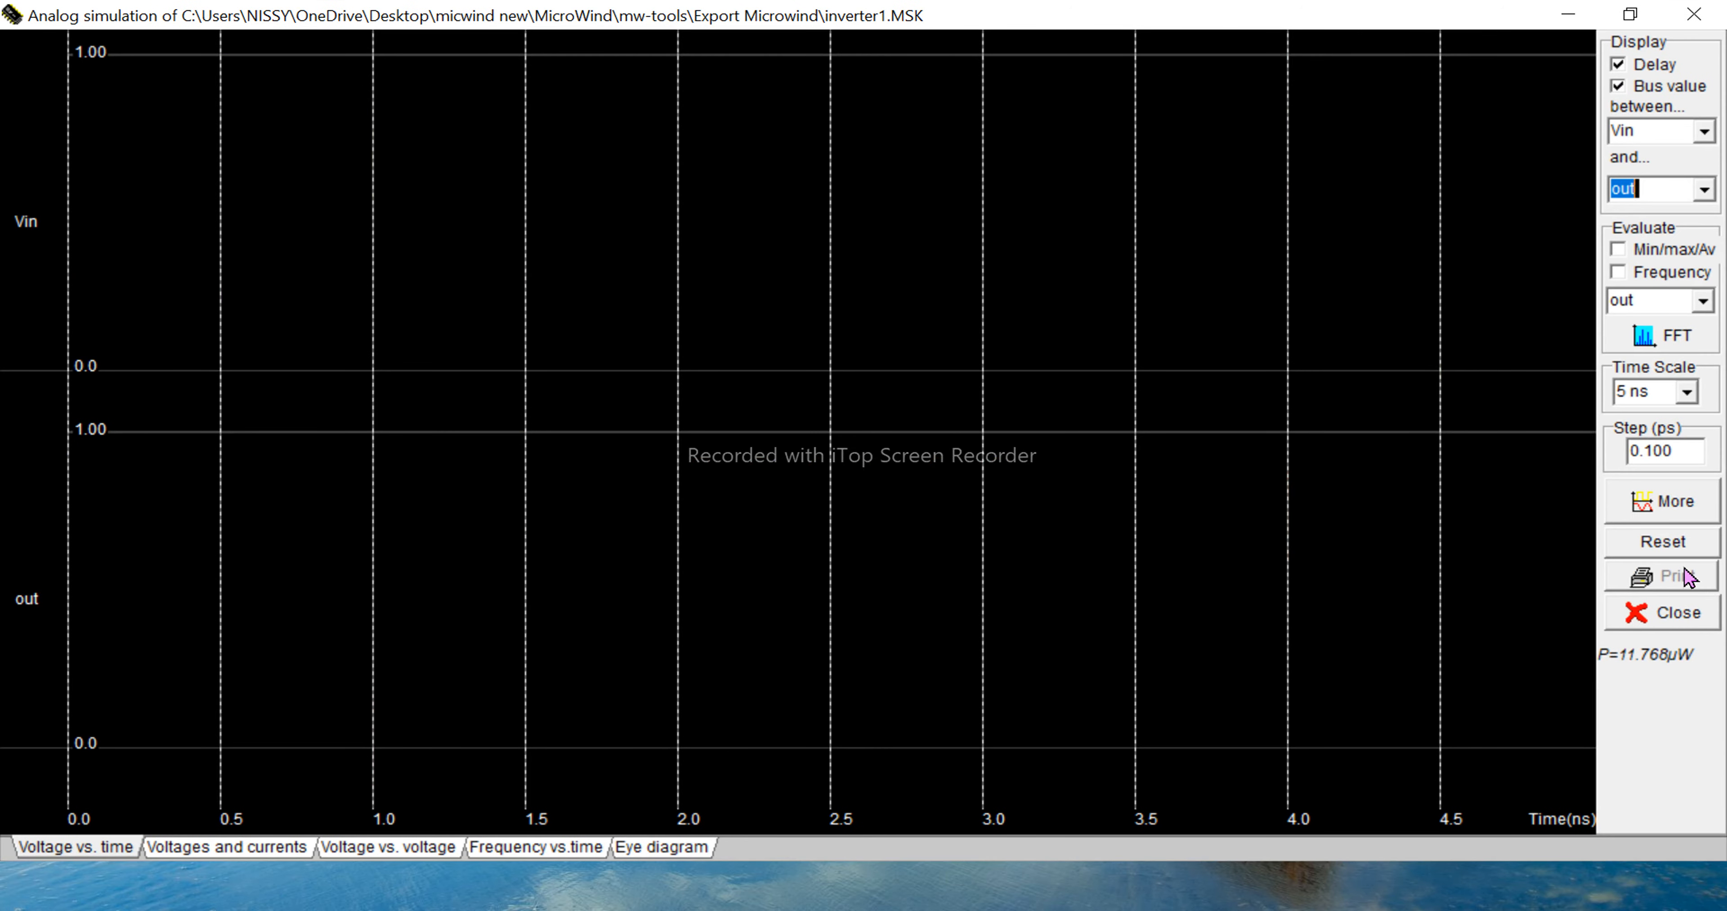
{"action": "left_click", "coordinate": [1680, 544]}
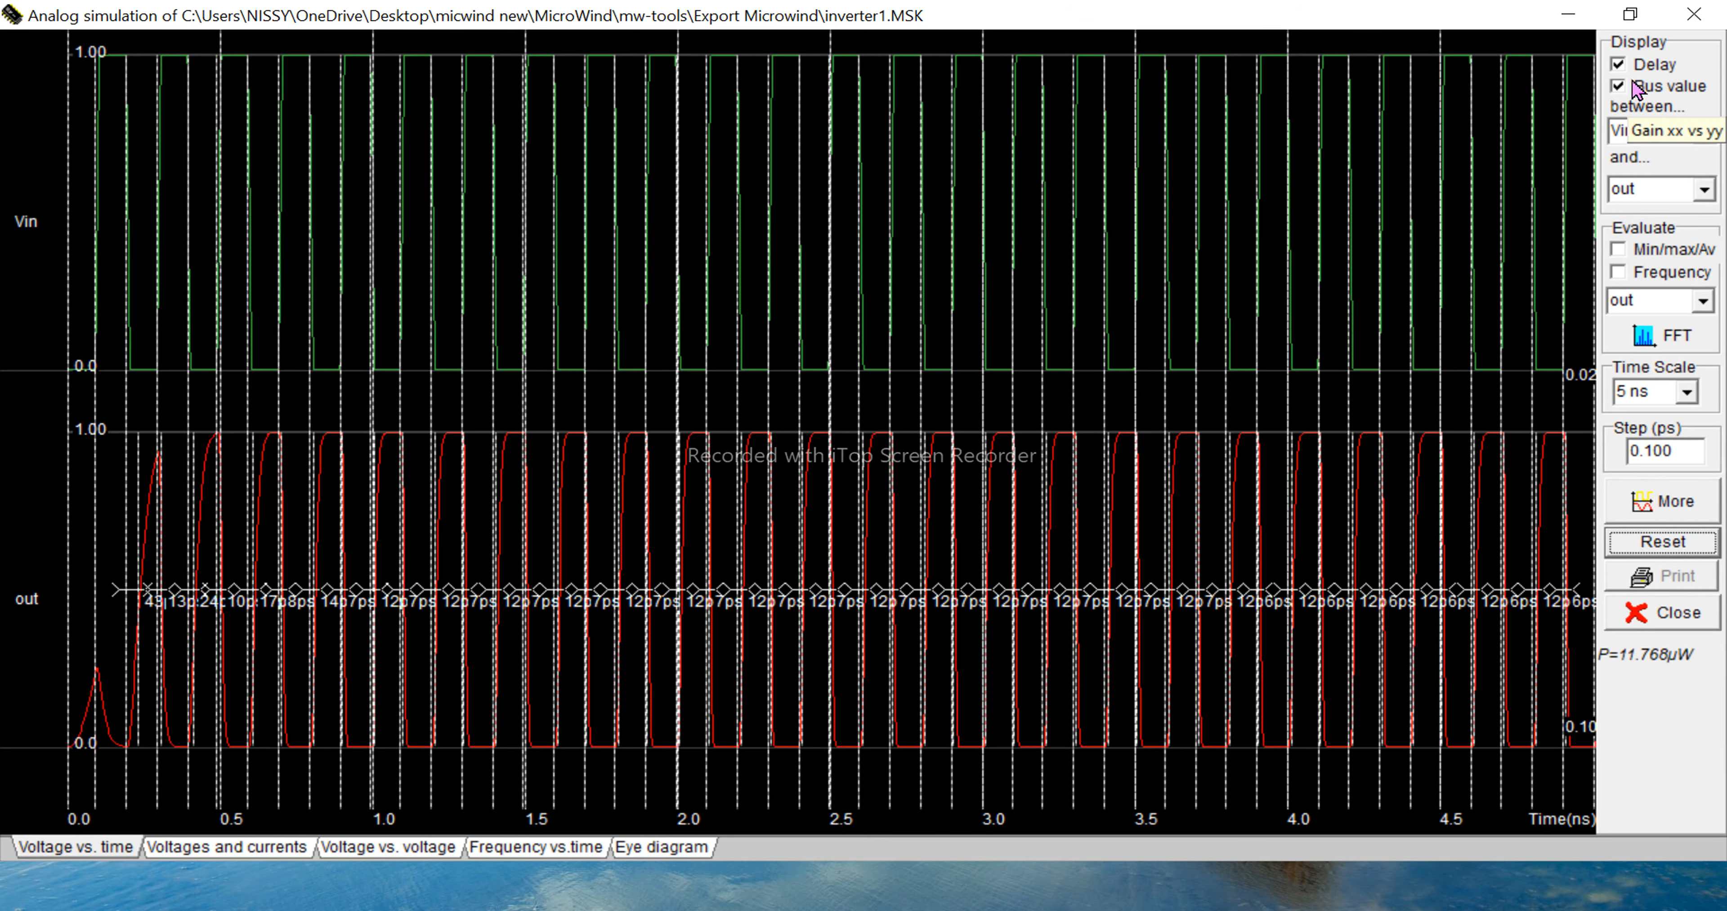
- Turn off the delay and bus value display, and continue the simulation over the next time span
{"action": "left_click", "coordinate": [1635, 65]}
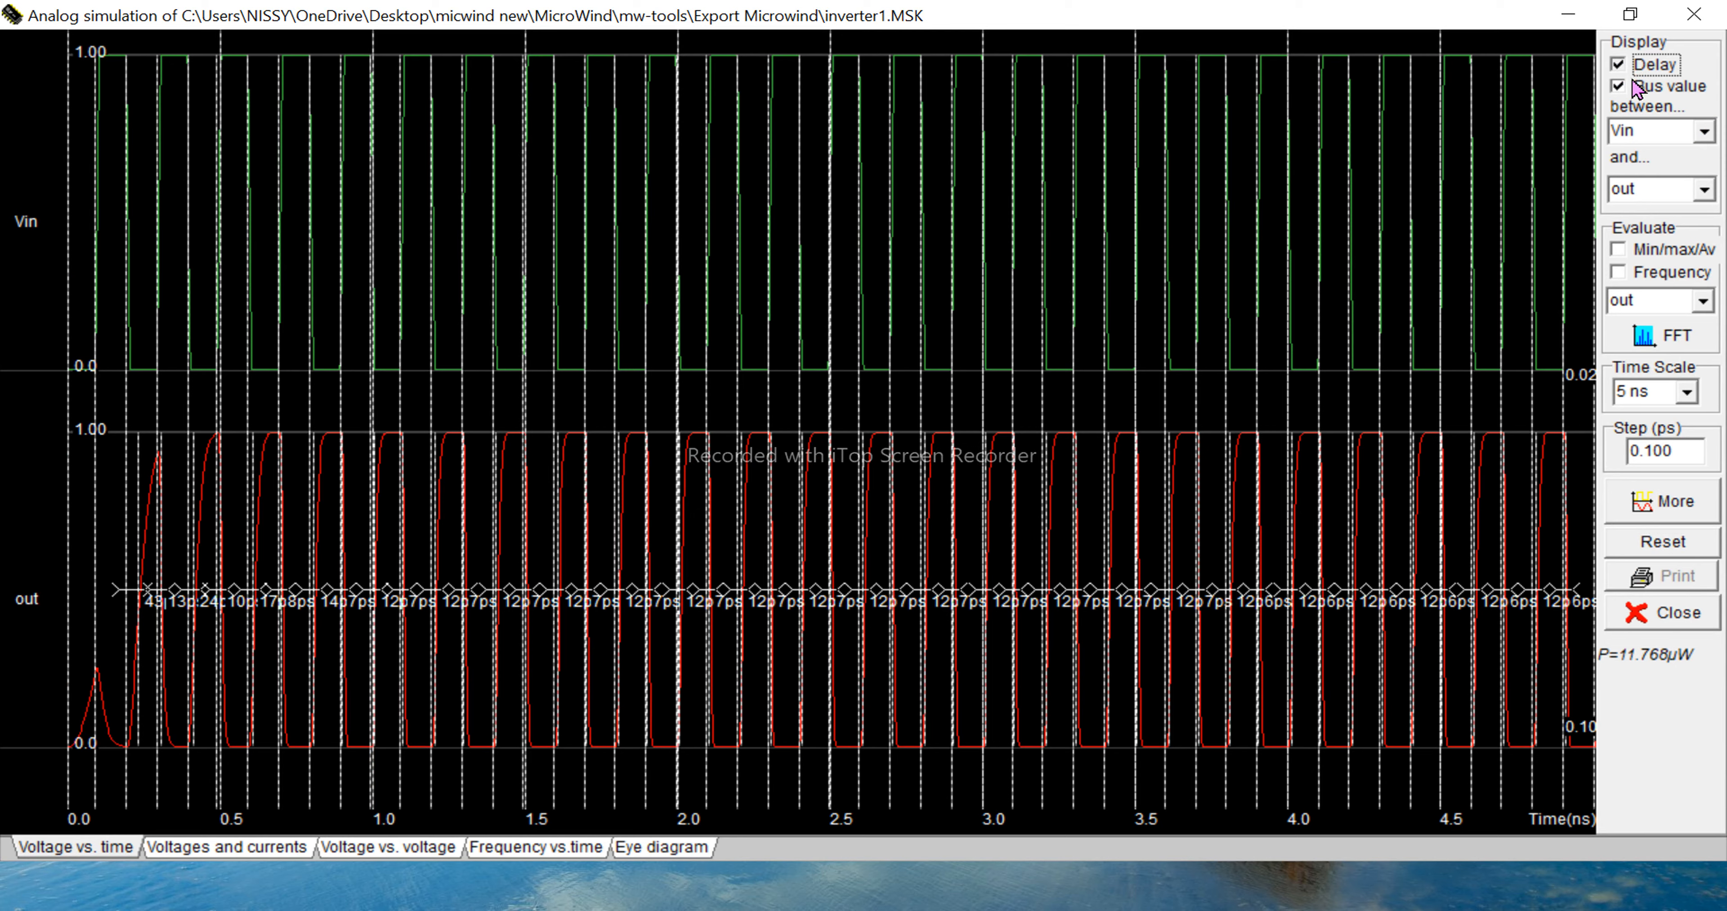
{"action": "left_click", "coordinate": [1637, 90]}
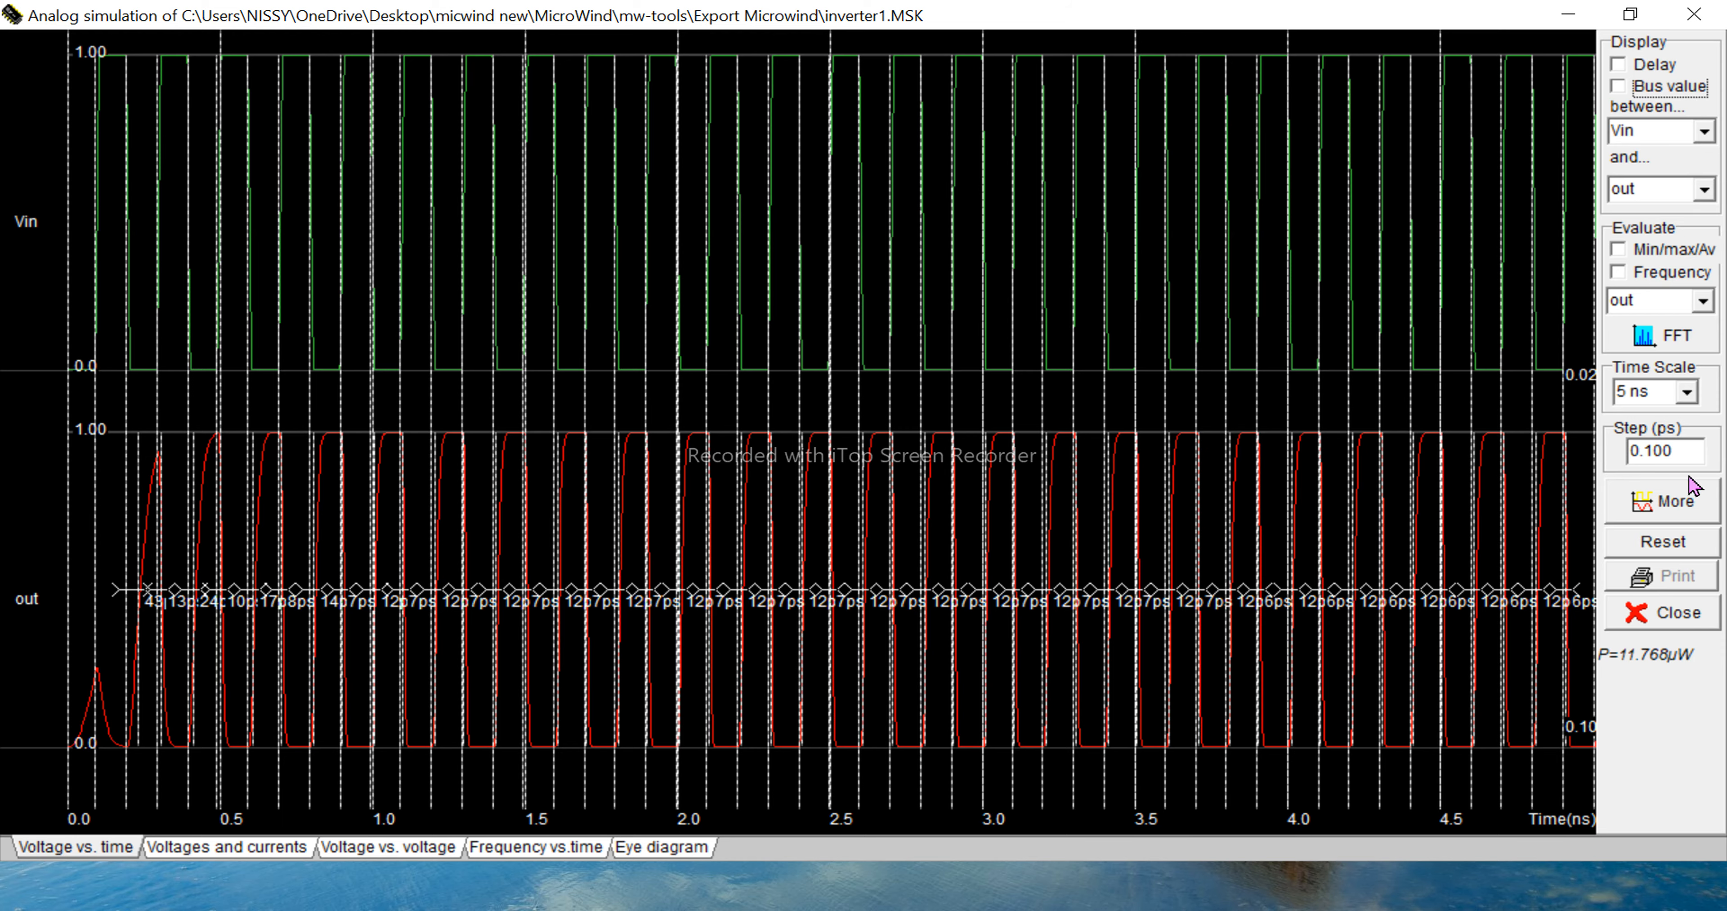
{"action": "left_click", "coordinate": [1668, 504]}
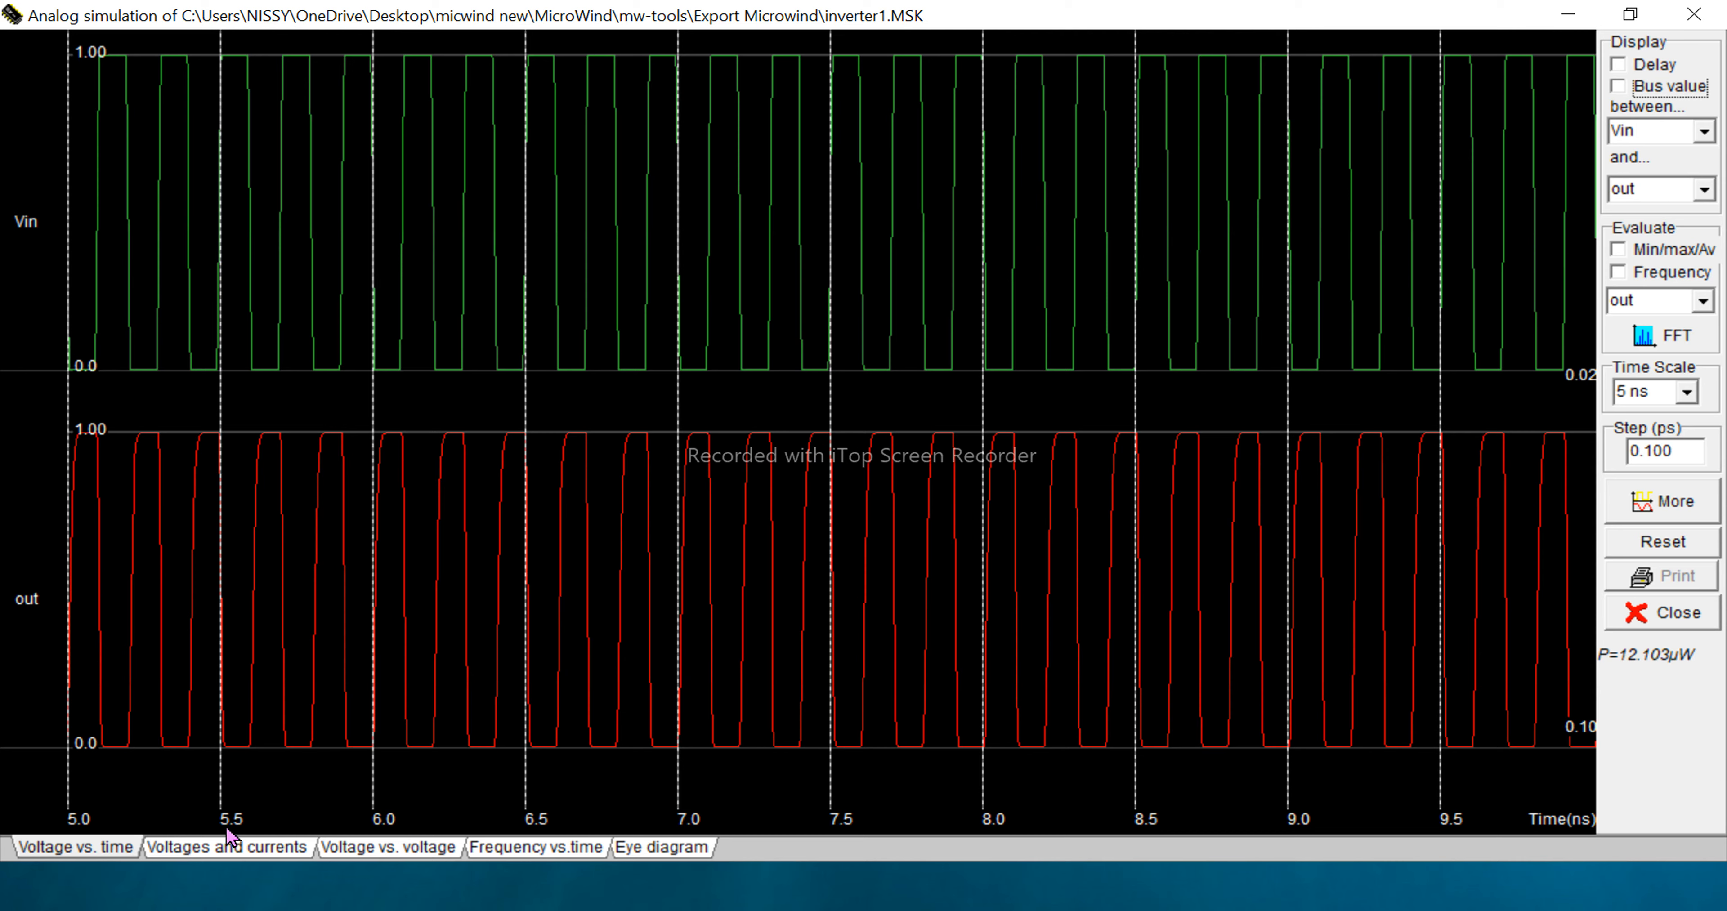
- Examine the voltages and currents, voltage vs. voltage, frequency vs. time and eye diagram plots, then stop and close the simulation
{"action": "left_click", "coordinate": [211, 848]}
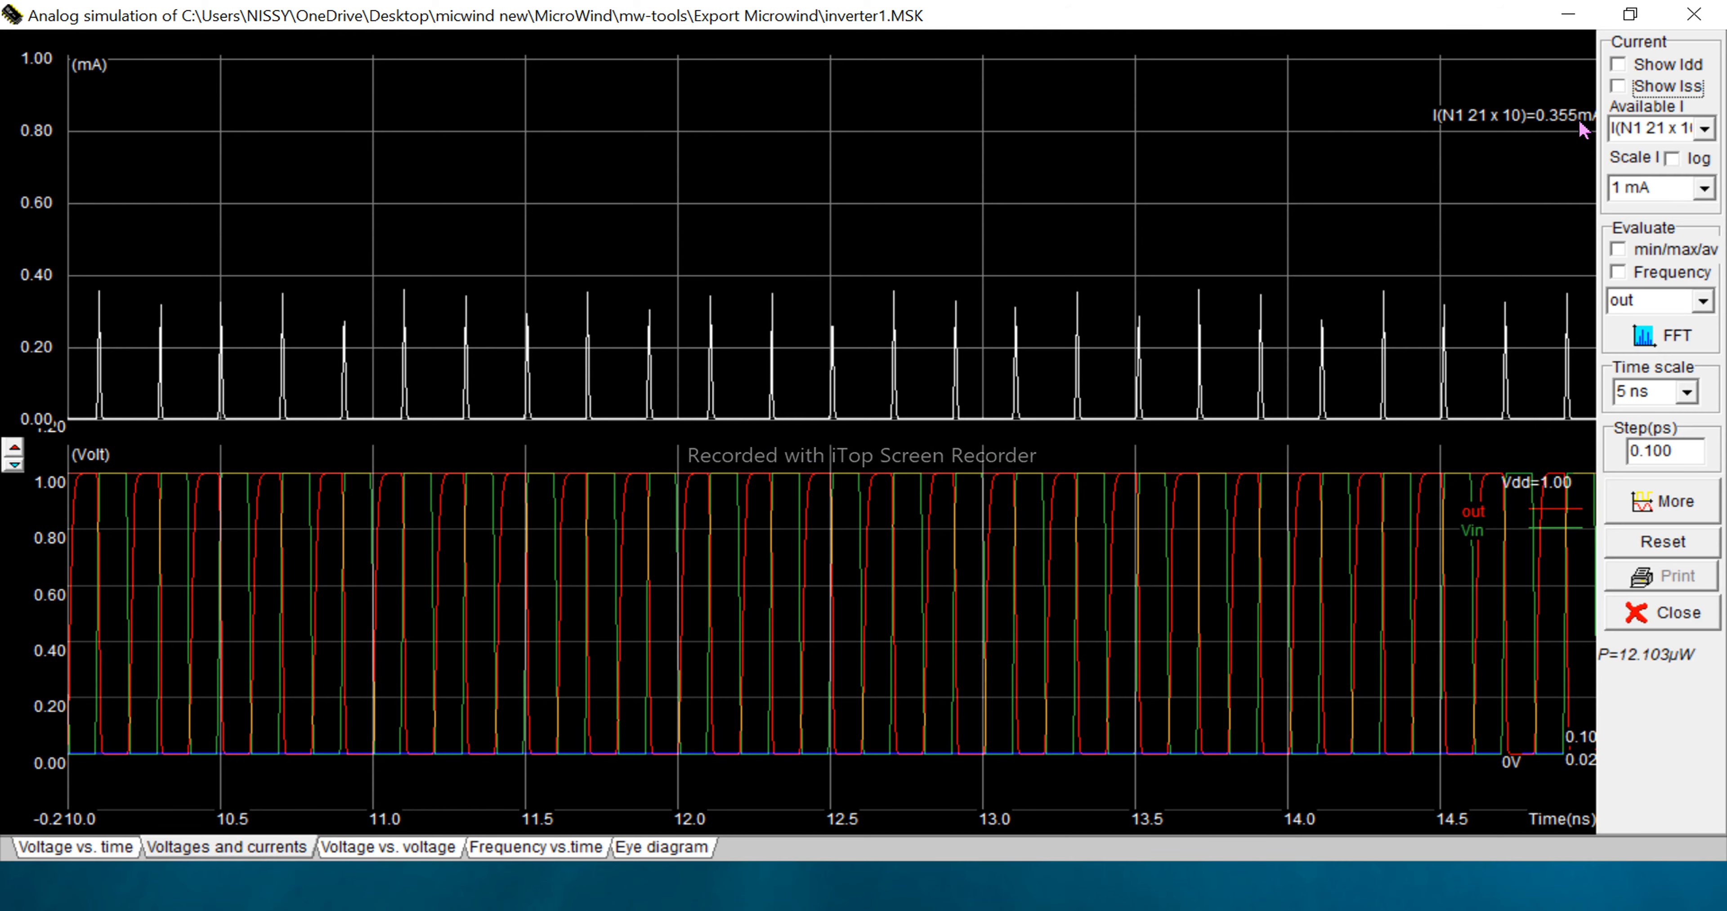
{"action": "left_click", "coordinate": [390, 845]}
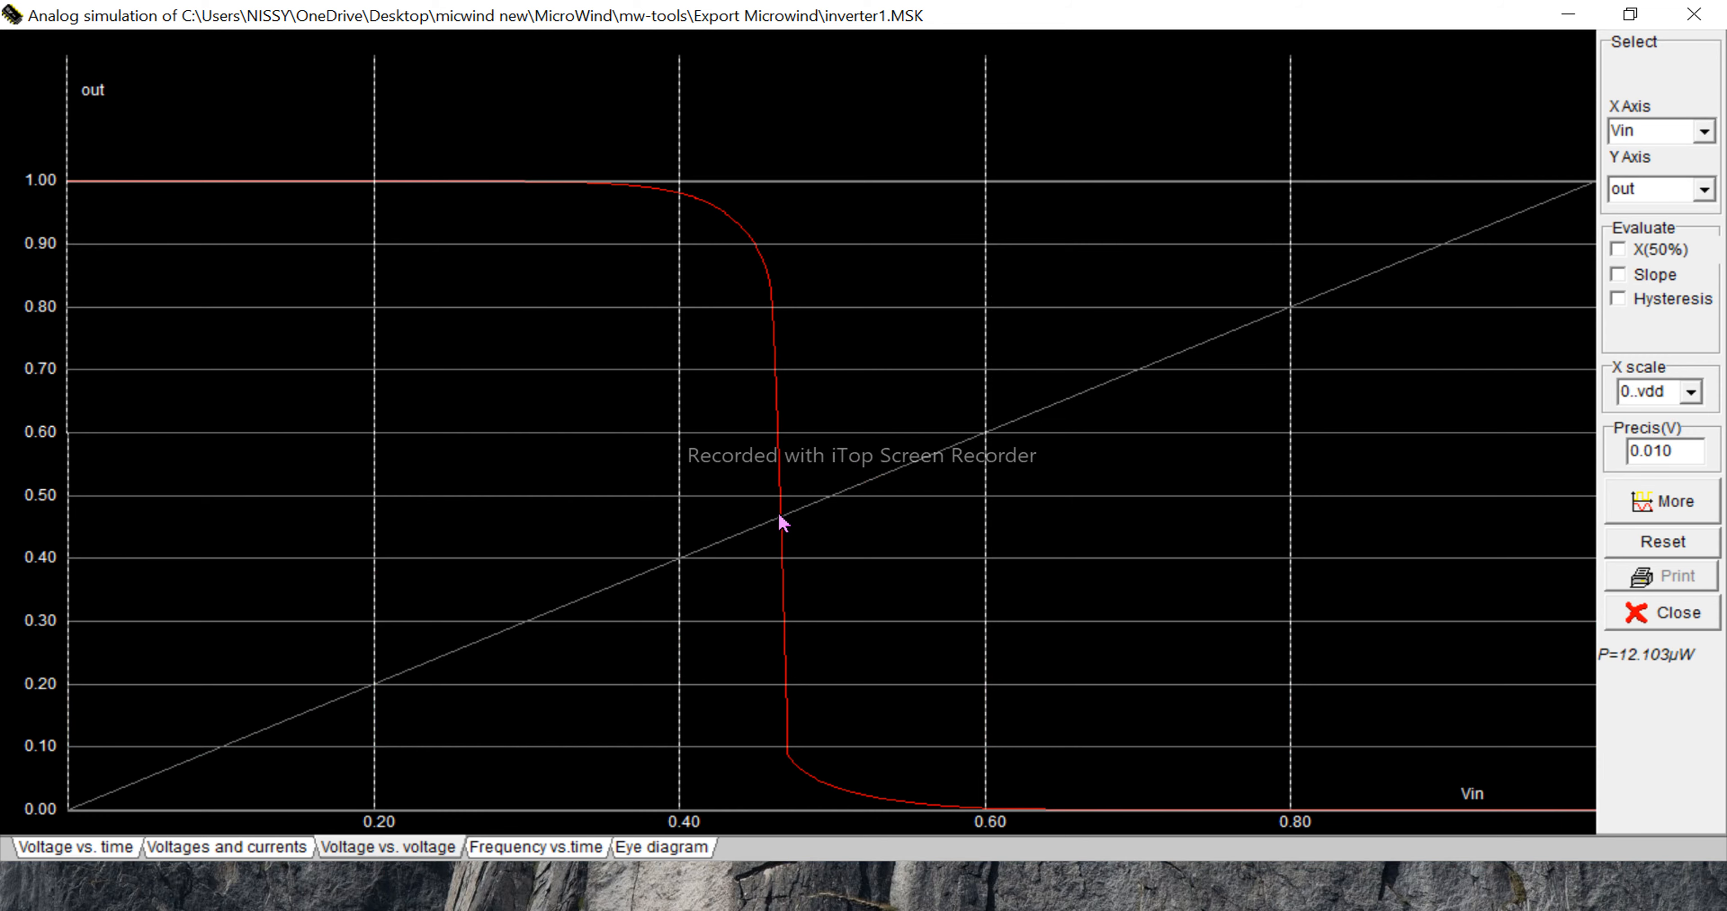
{"action": "left_click", "coordinate": [505, 847]}
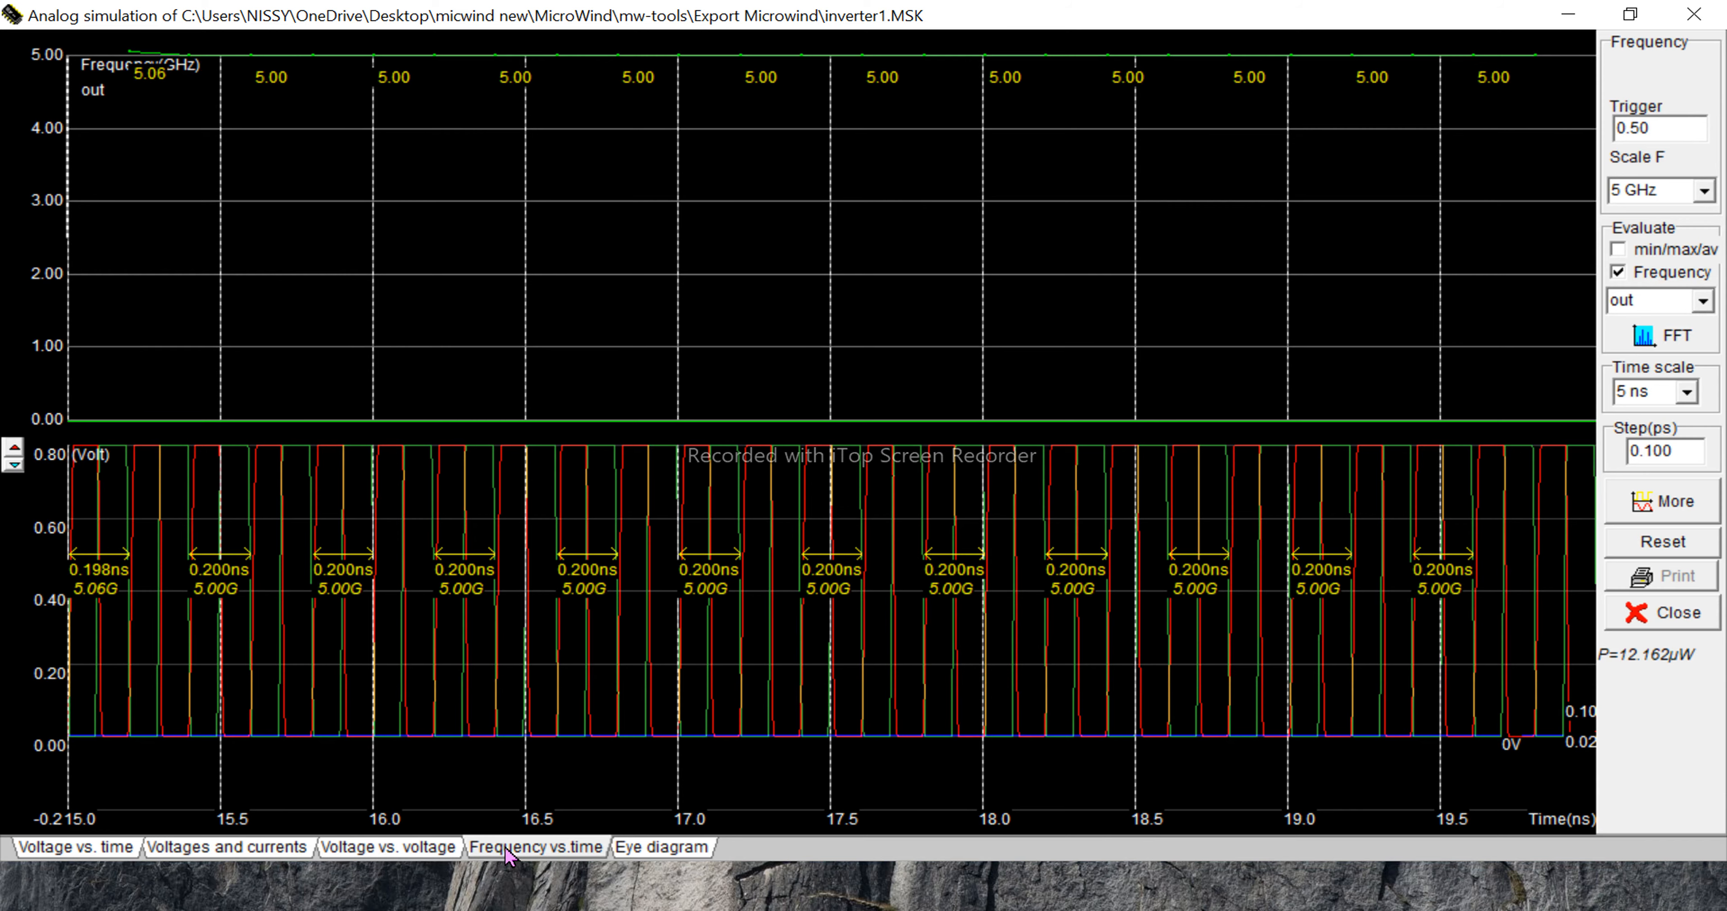
{"action": "left_click", "coordinate": [647, 848]}
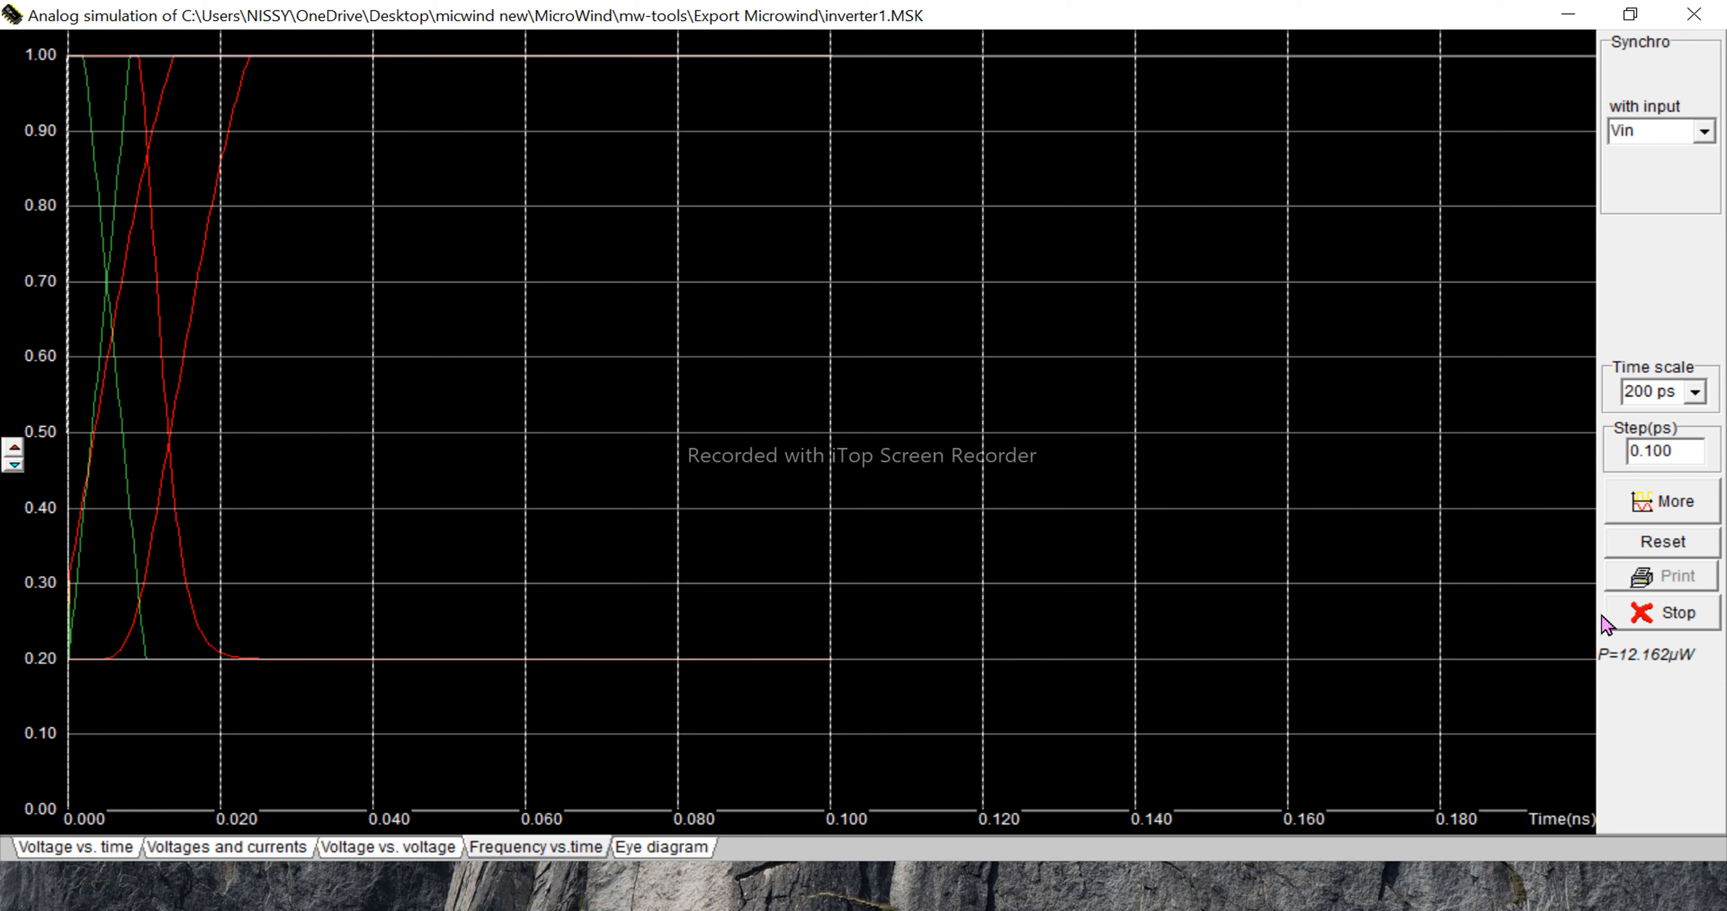
{"action": "left_click", "coordinate": [1634, 619]}
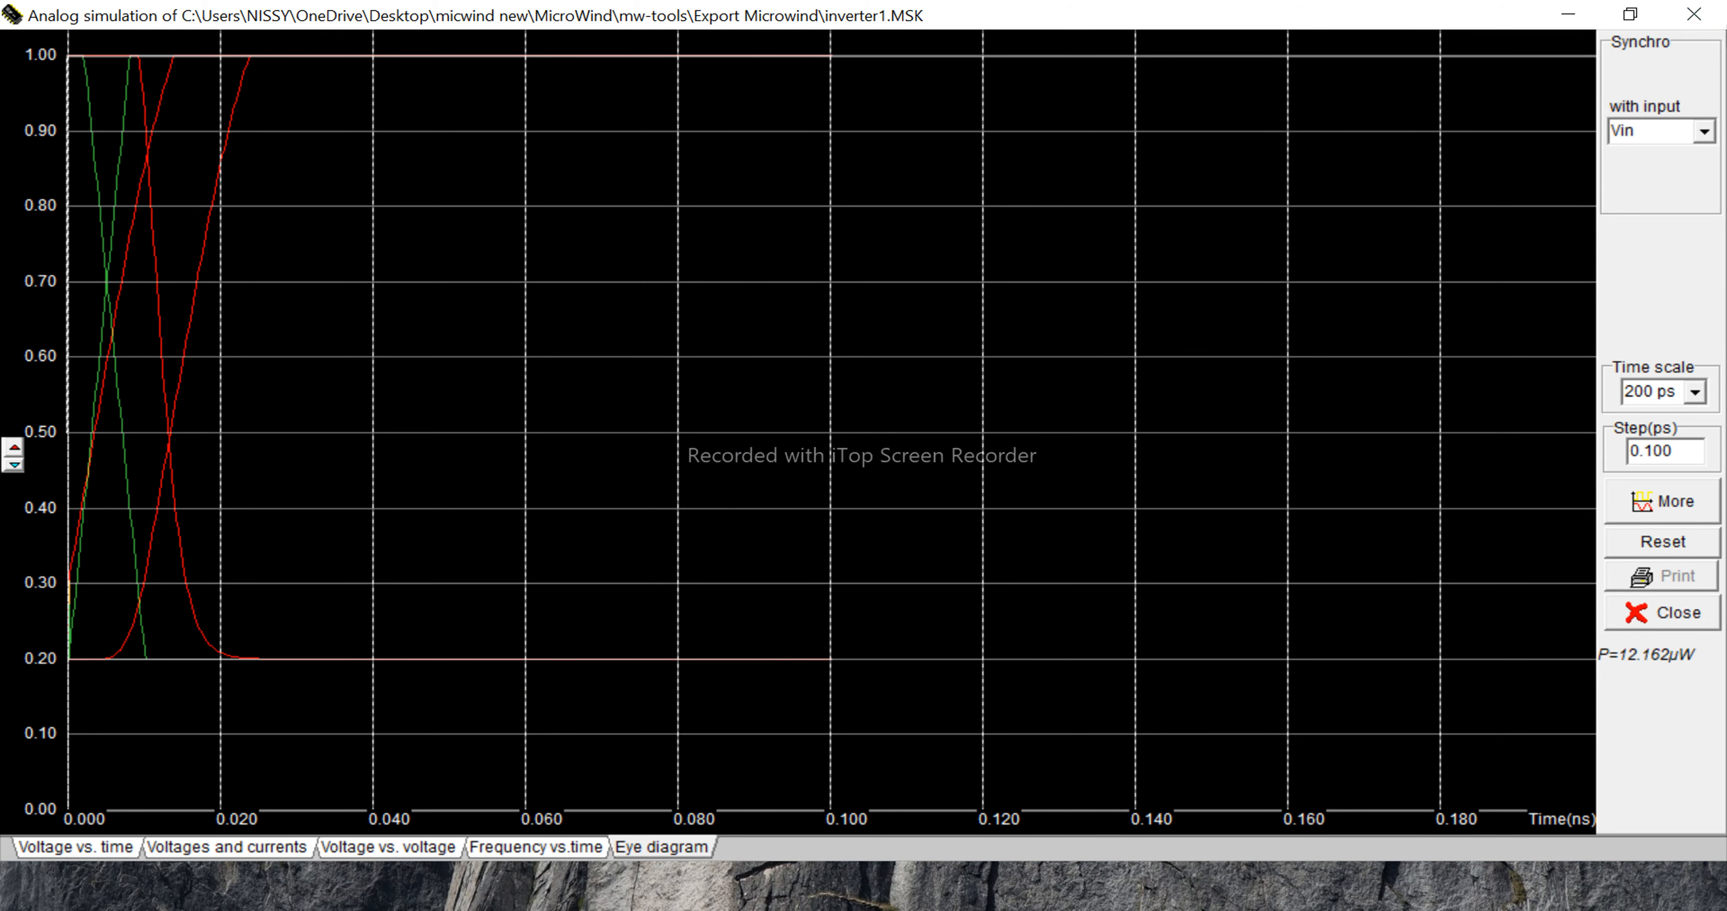
{"action": "left_click", "coordinate": [1698, 18]}
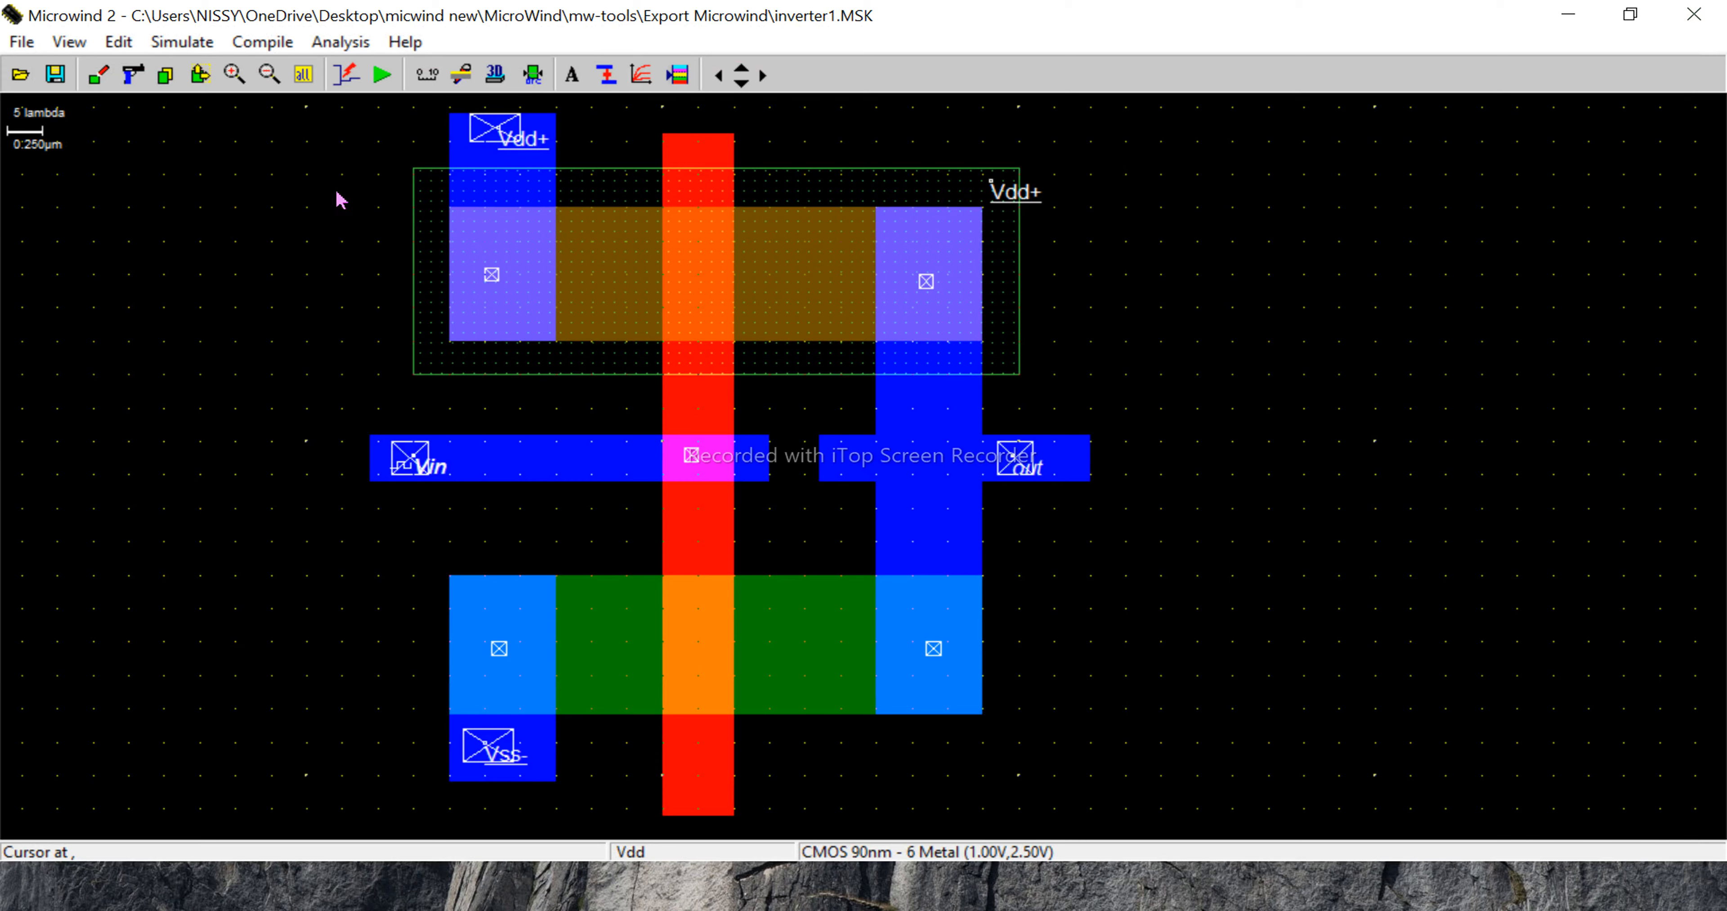
- Show the layer palette over the inverter layout
{"action": "left_click", "coordinate": [675, 77]}
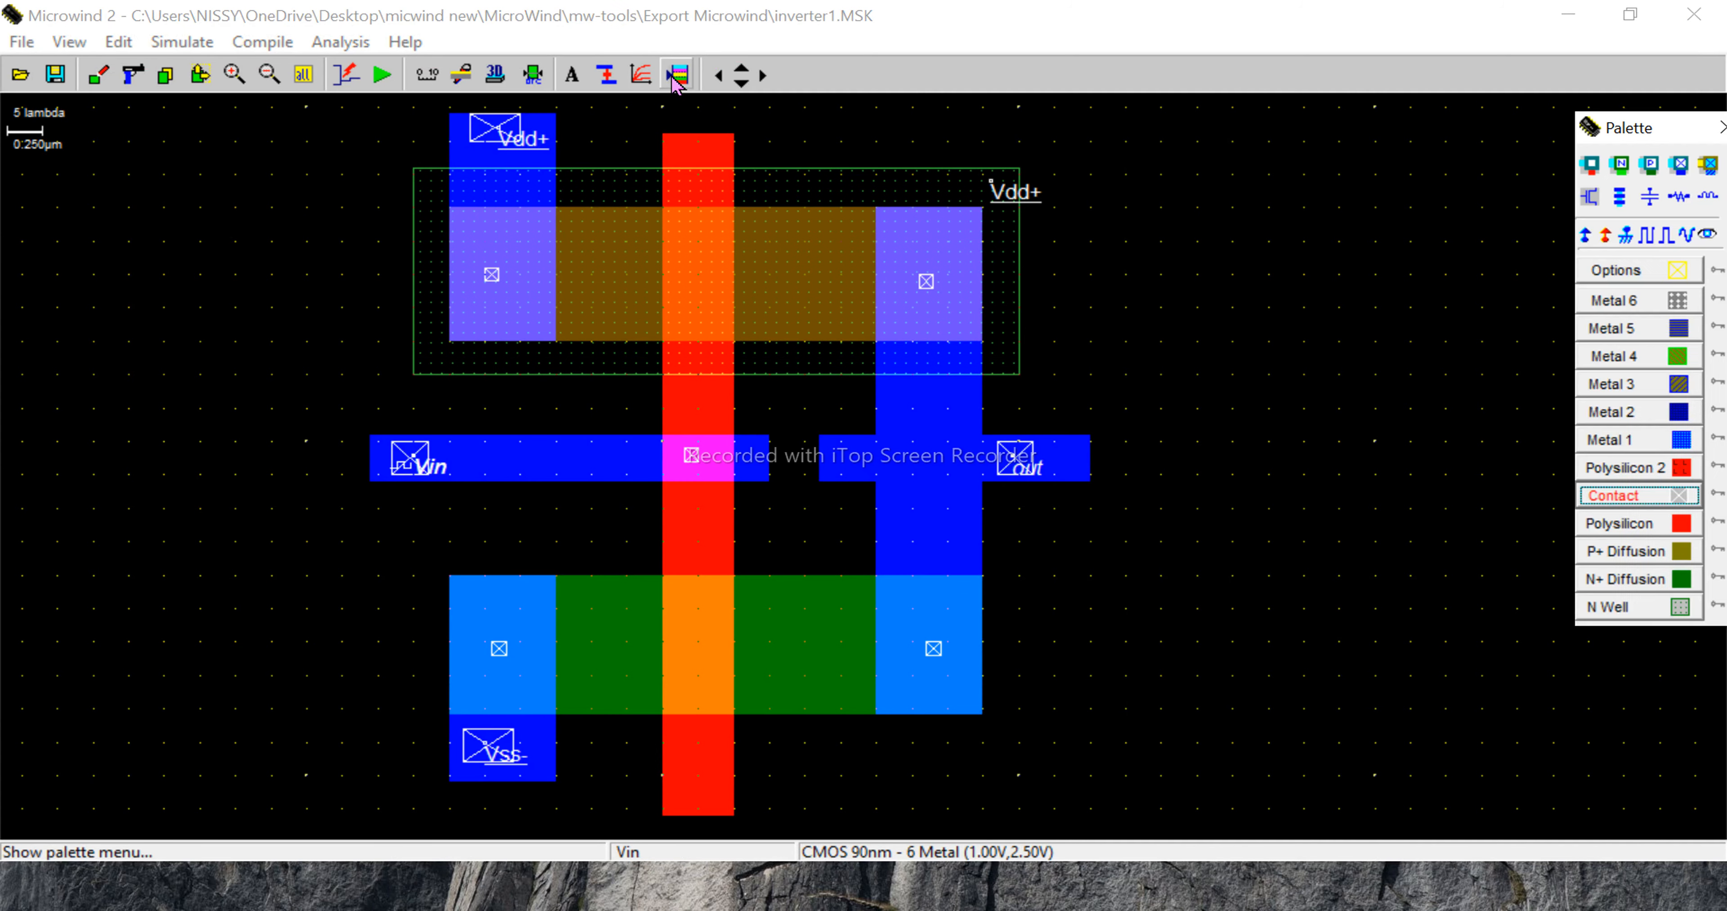